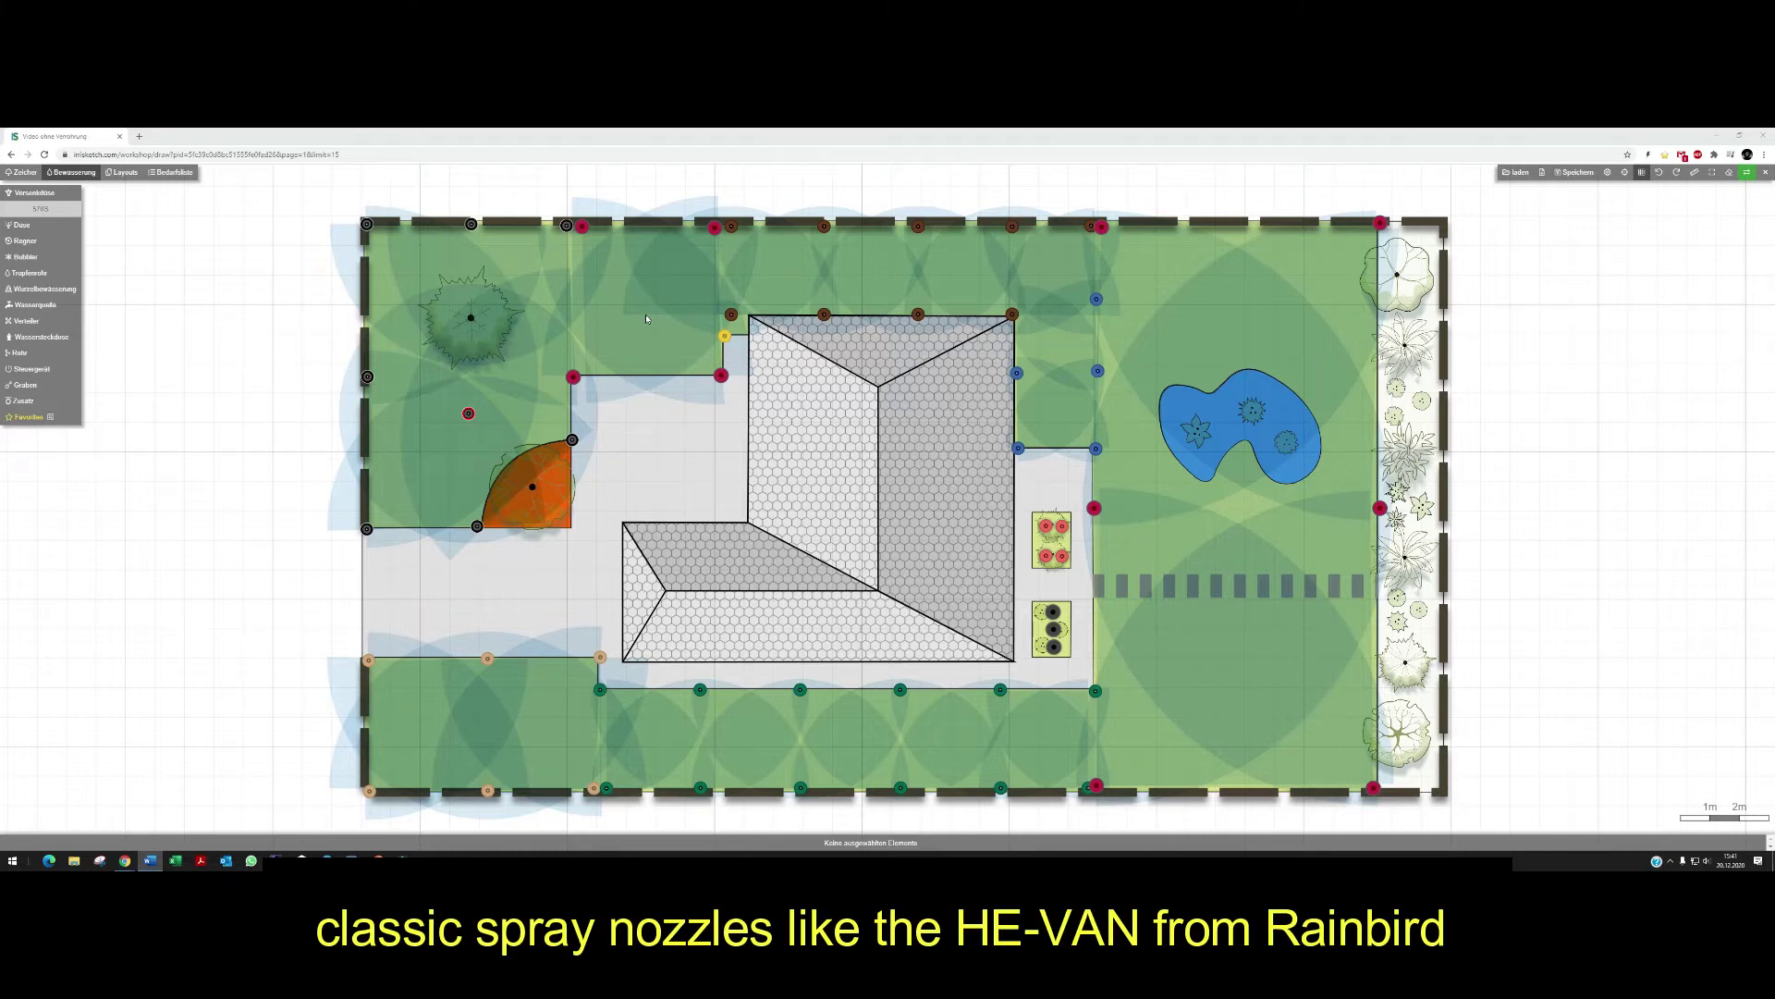
pyautogui.moveTo(567, 227)
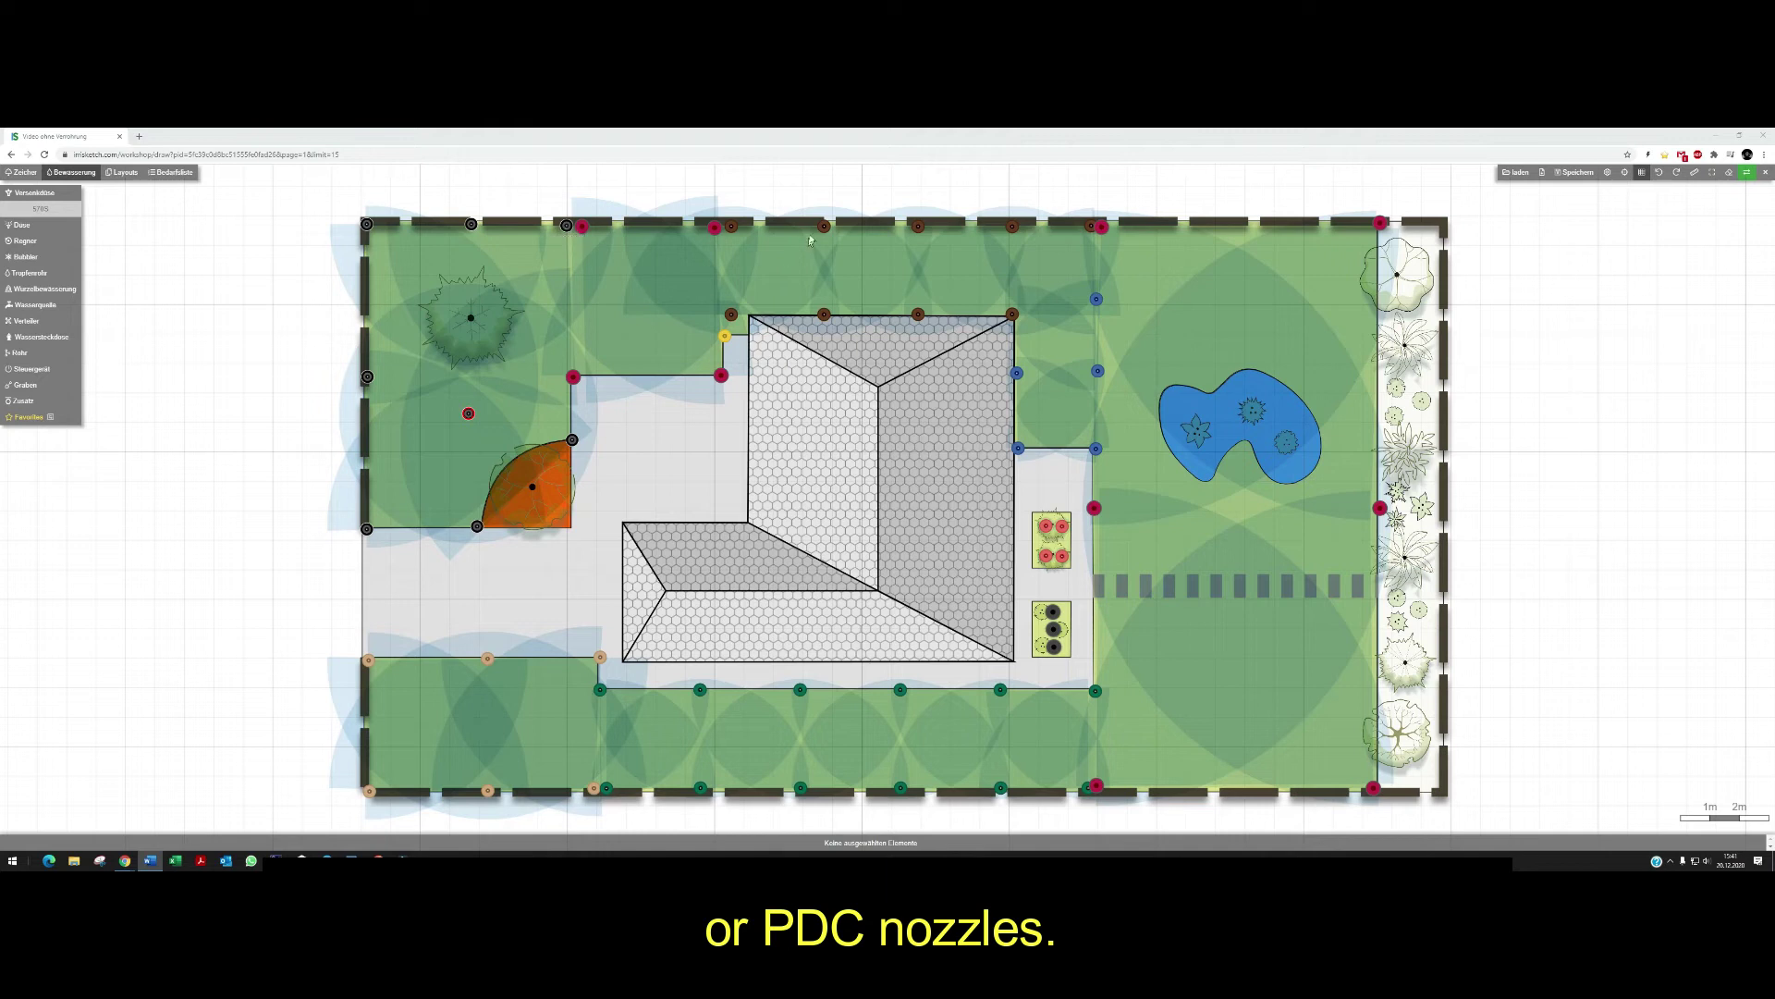
pyautogui.moveTo(825, 227)
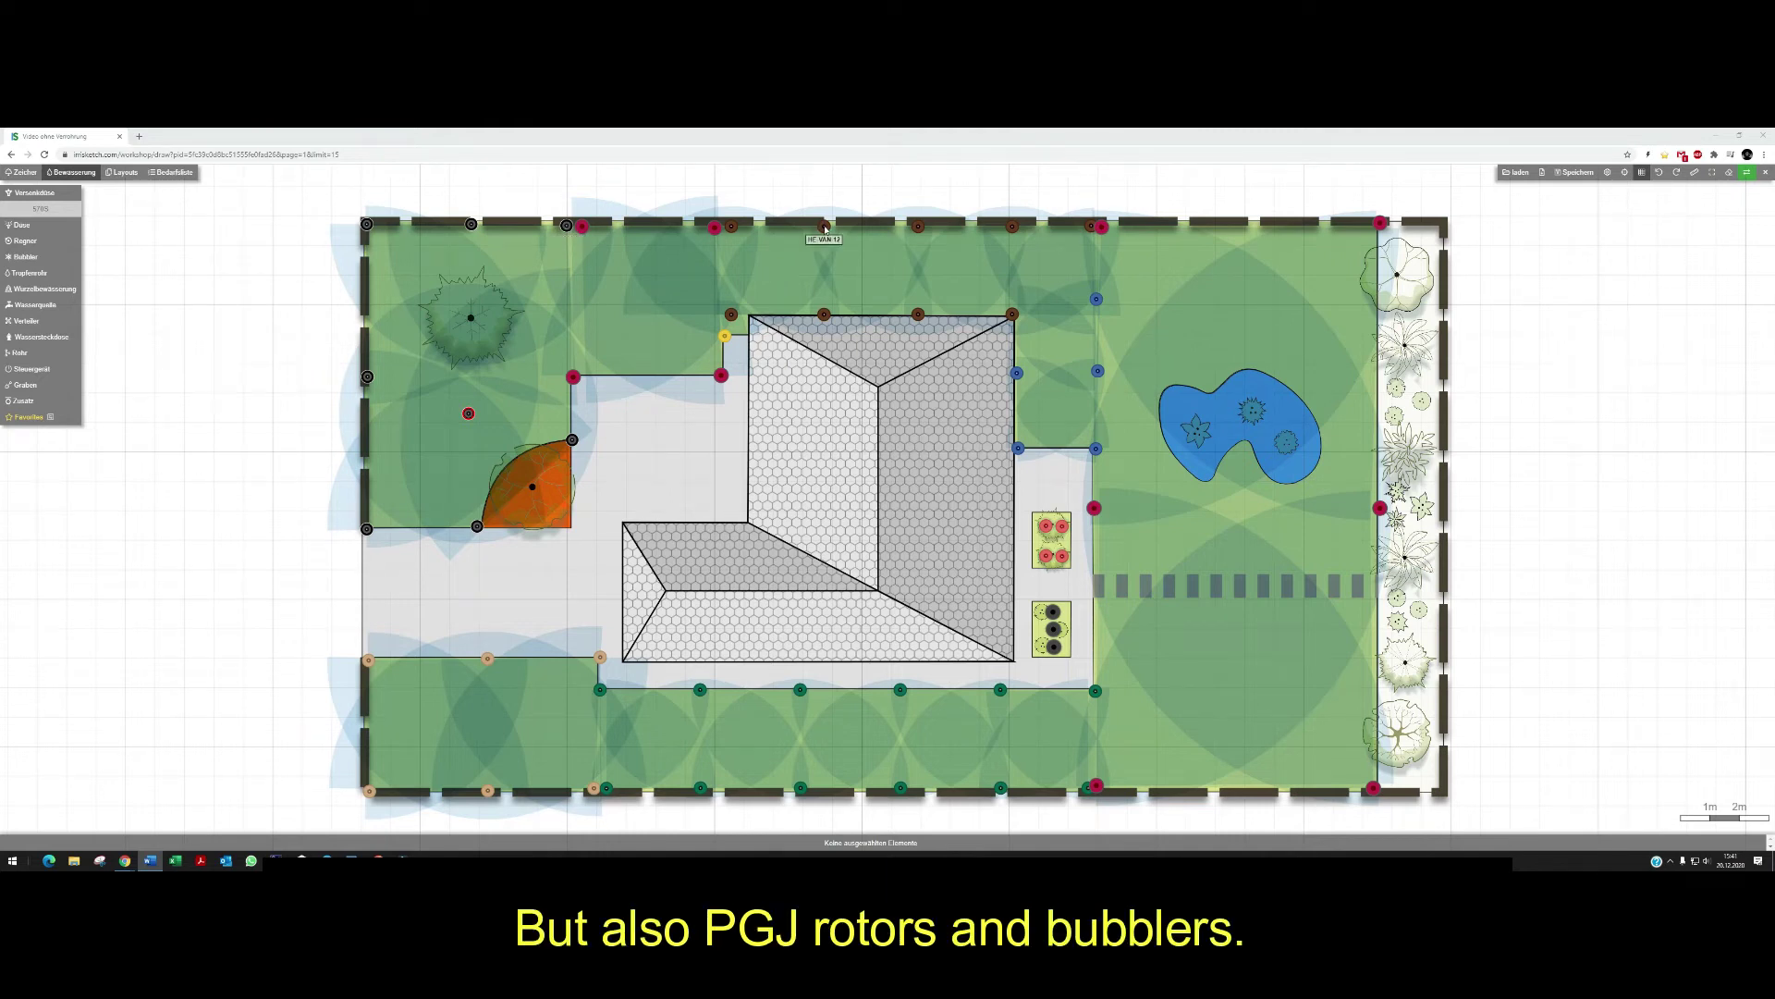
pyautogui.moveTo(904, 692)
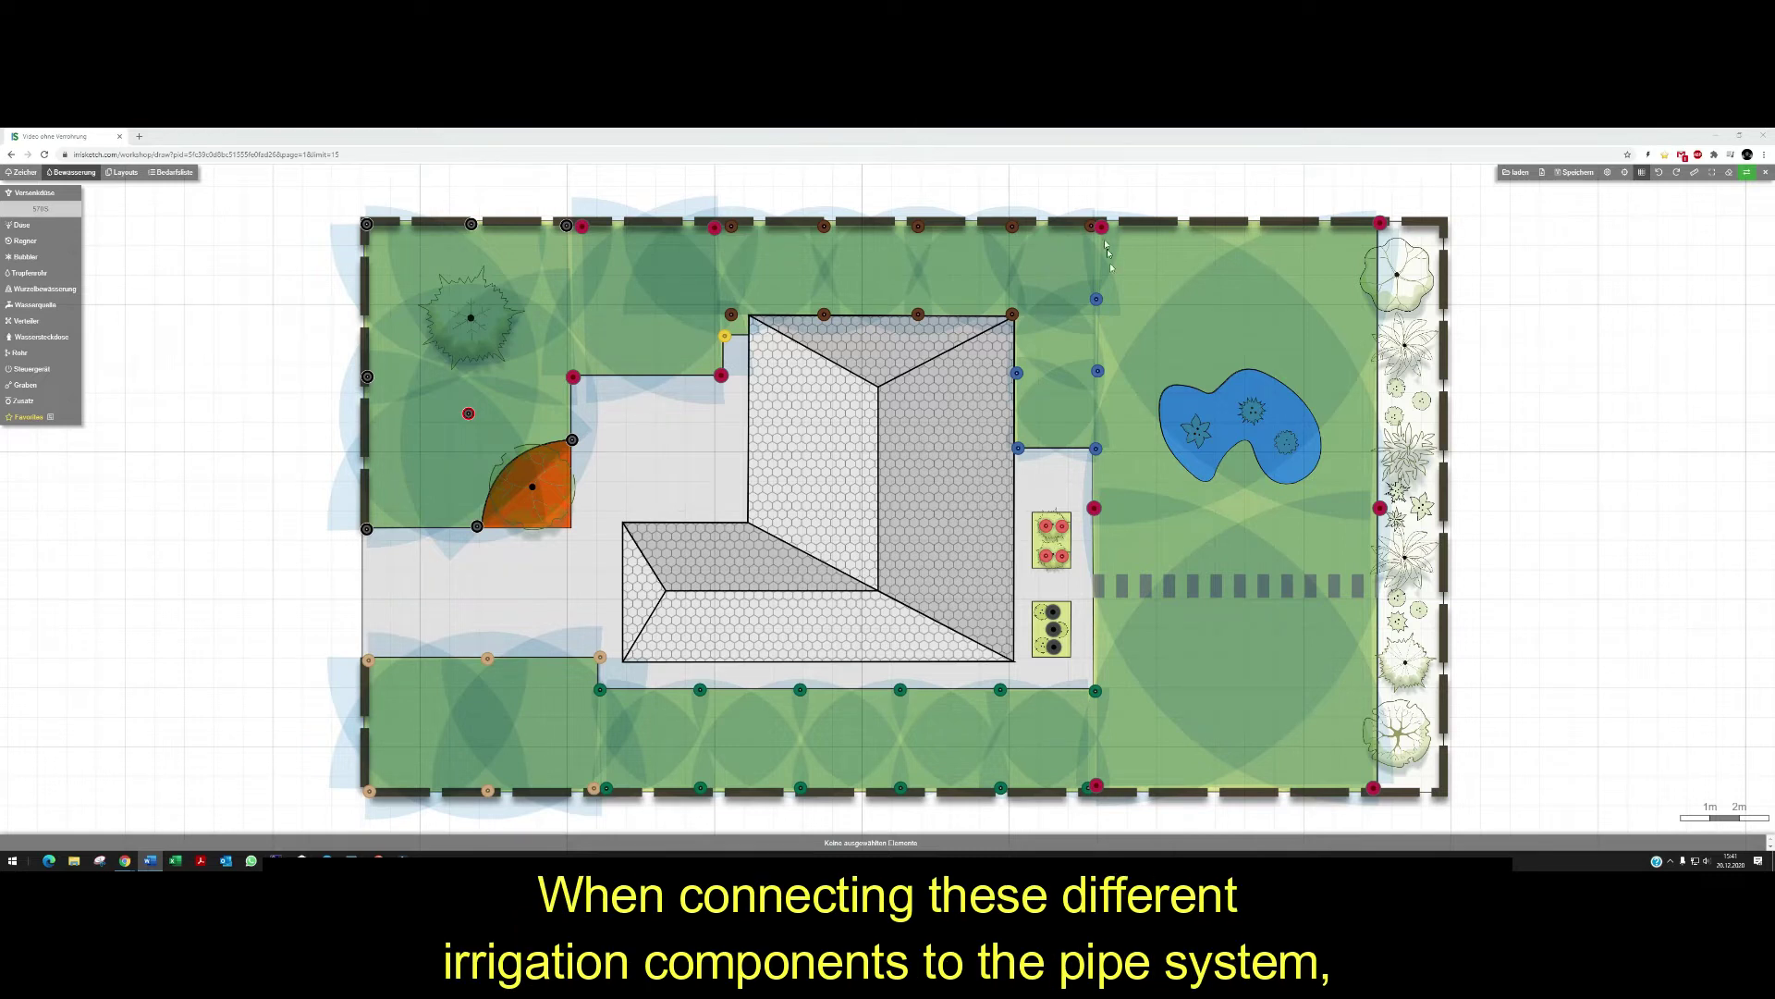
pyautogui.moveTo(1105, 228)
pyautogui.moveTo(1060, 526)
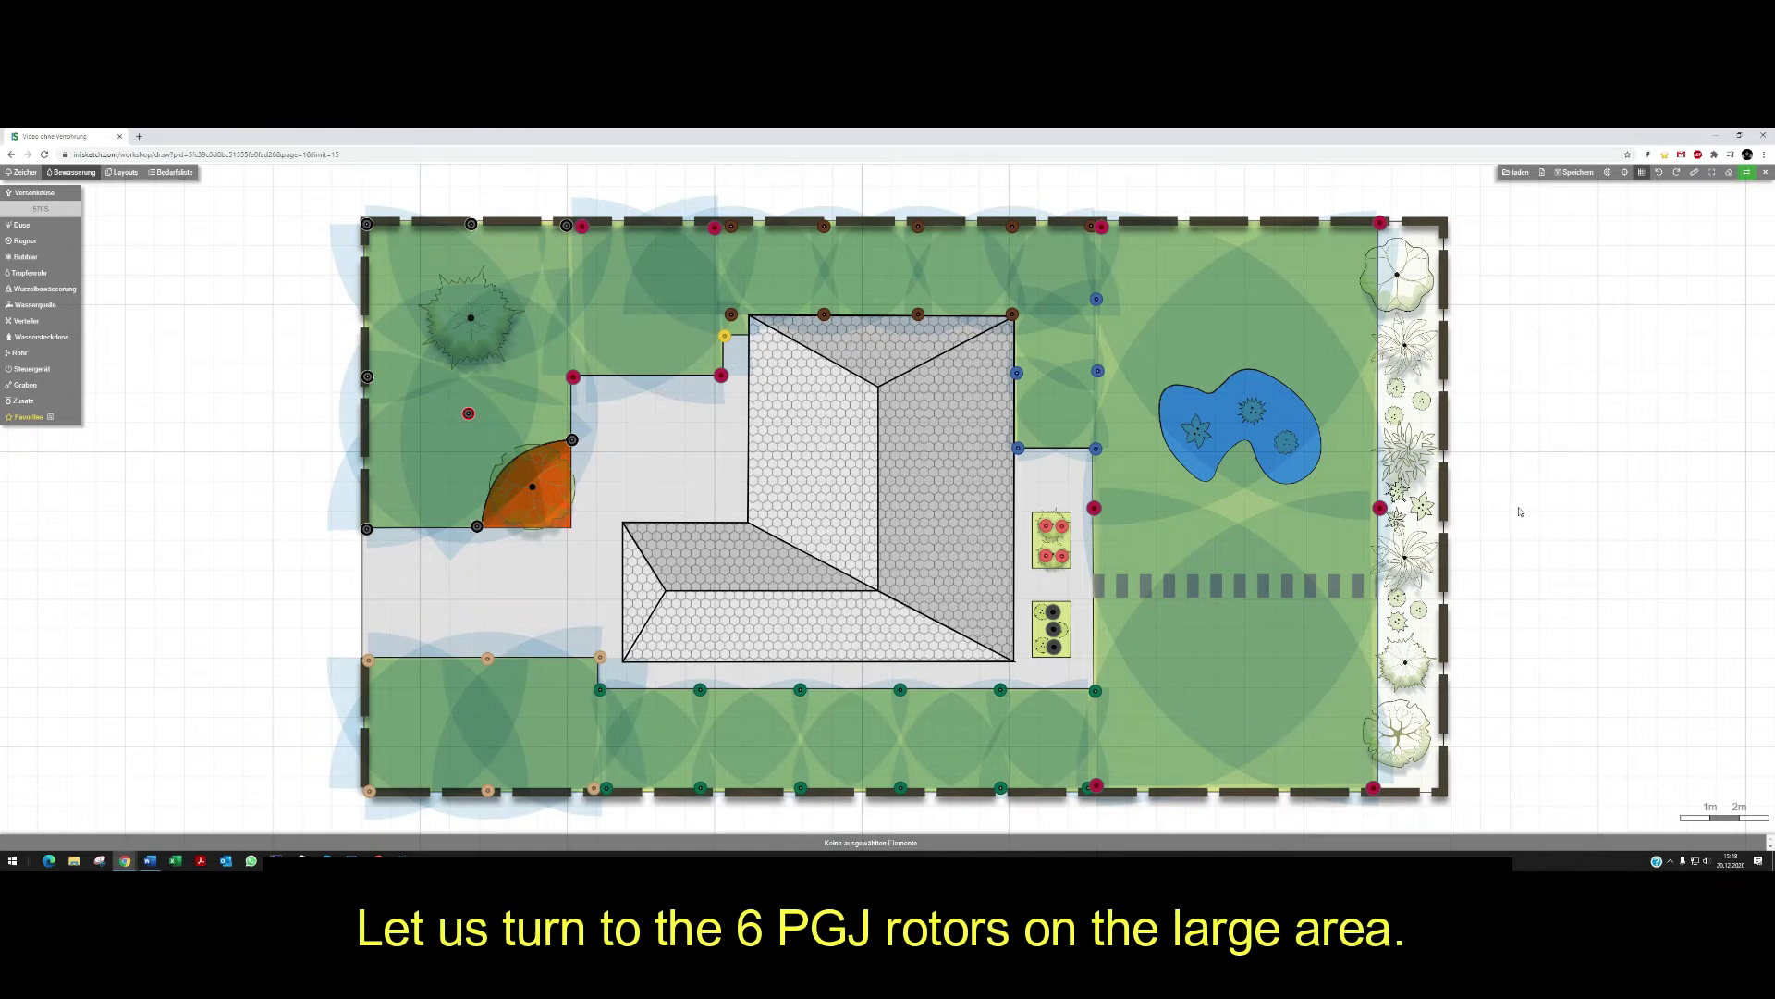
# Select all six PGJ rotors on the large lawn's top, side and bottom edges to read their count
pyautogui.click(1102, 226)
pyautogui.keyDown('shift'); pyautogui.click(1380, 223); pyautogui.keyUp('shift')
pyautogui.keyDown('shift'); pyautogui.click(1094, 508); pyautogui.keyUp('shift')
pyautogui.keyDown('shift'); pyautogui.click(1380, 508); pyautogui.keyUp('shift')
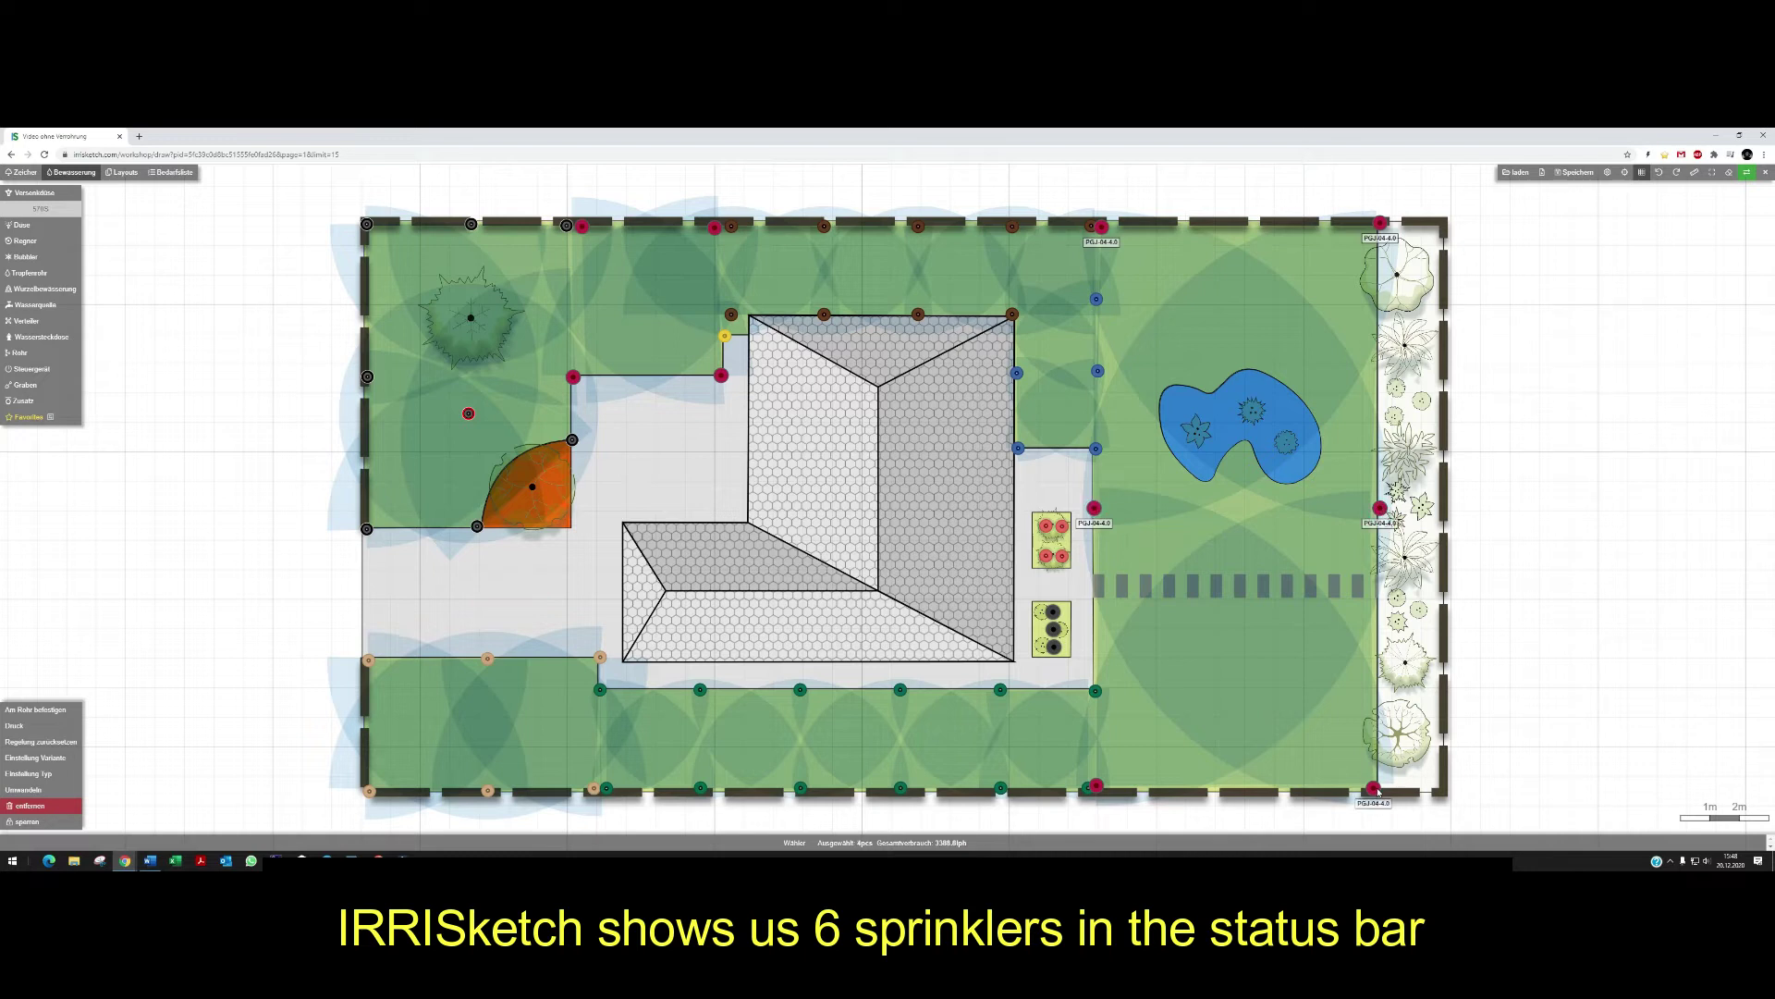
pyautogui.keyDown('shift'); pyautogui.click(1373, 788); pyautogui.keyUp('shift')
pyautogui.keyDown('shift'); pyautogui.click(1098, 787); pyautogui.keyUp('shift')
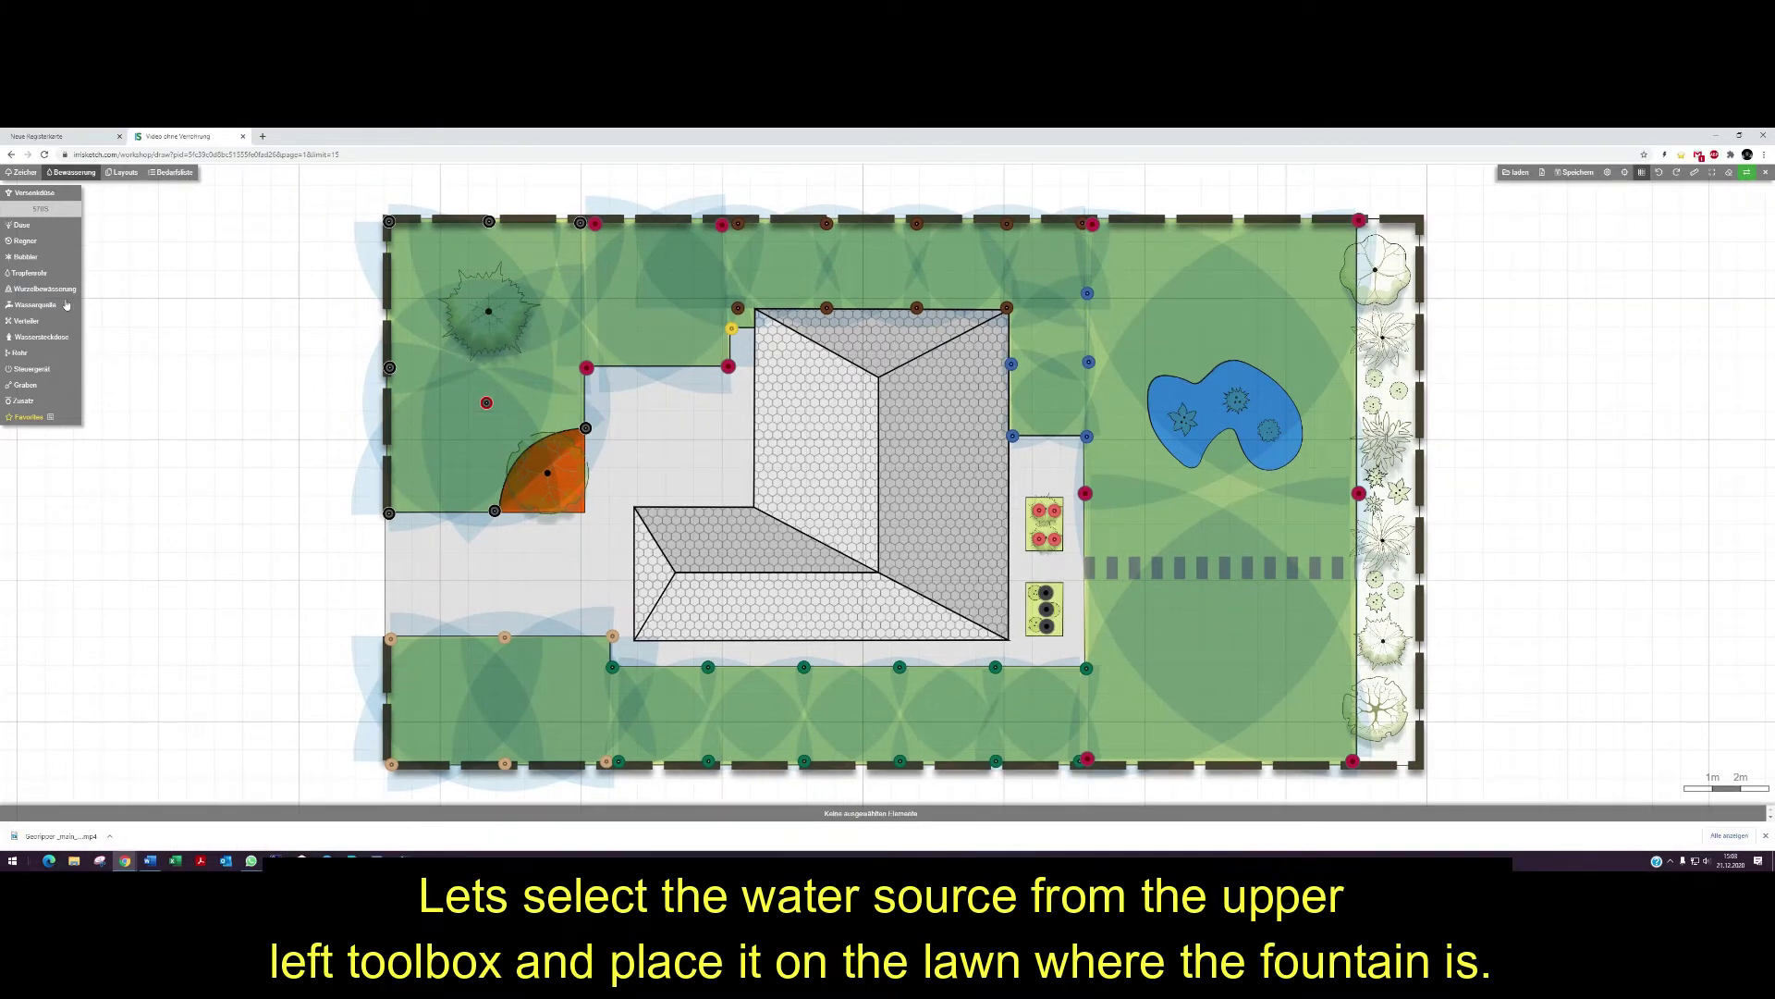
# Place a Wasserquelle on the lawn above the pond, then valve boxes beside it and in the lower-right lawn
pyautogui.click(88, 304)
pyautogui.click(1218, 256)
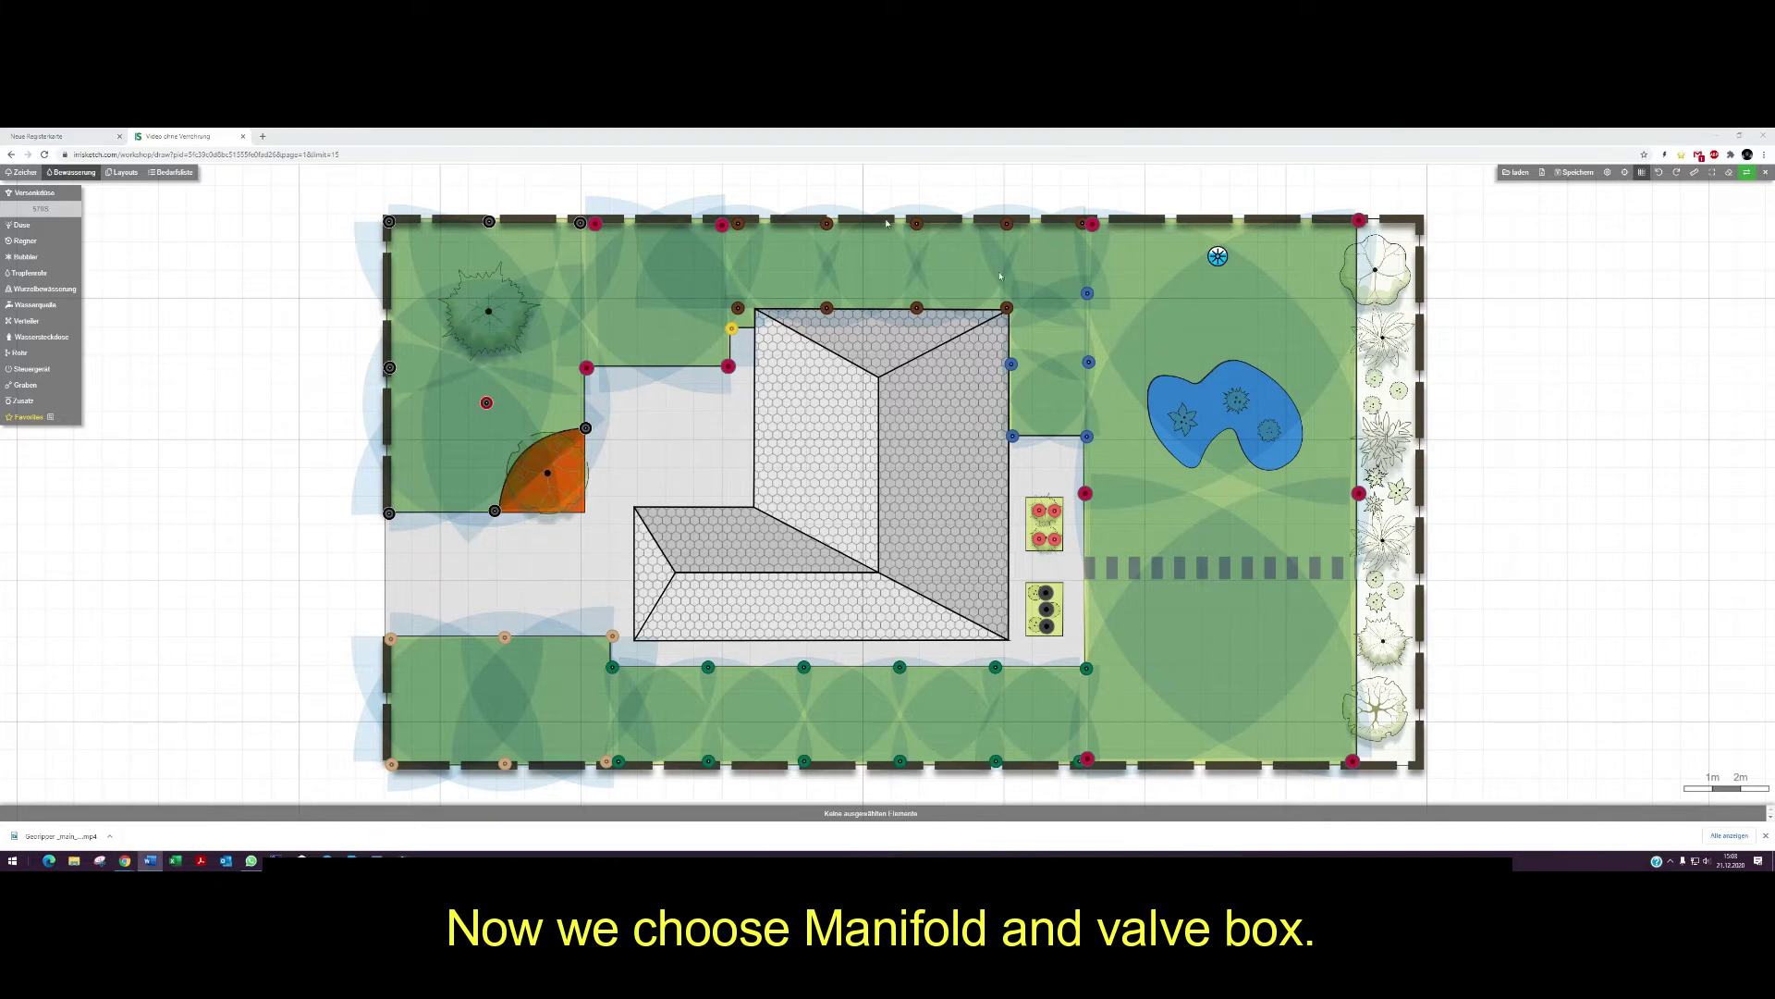
pyautogui.moveTo(27, 321)
pyautogui.click(102, 321)
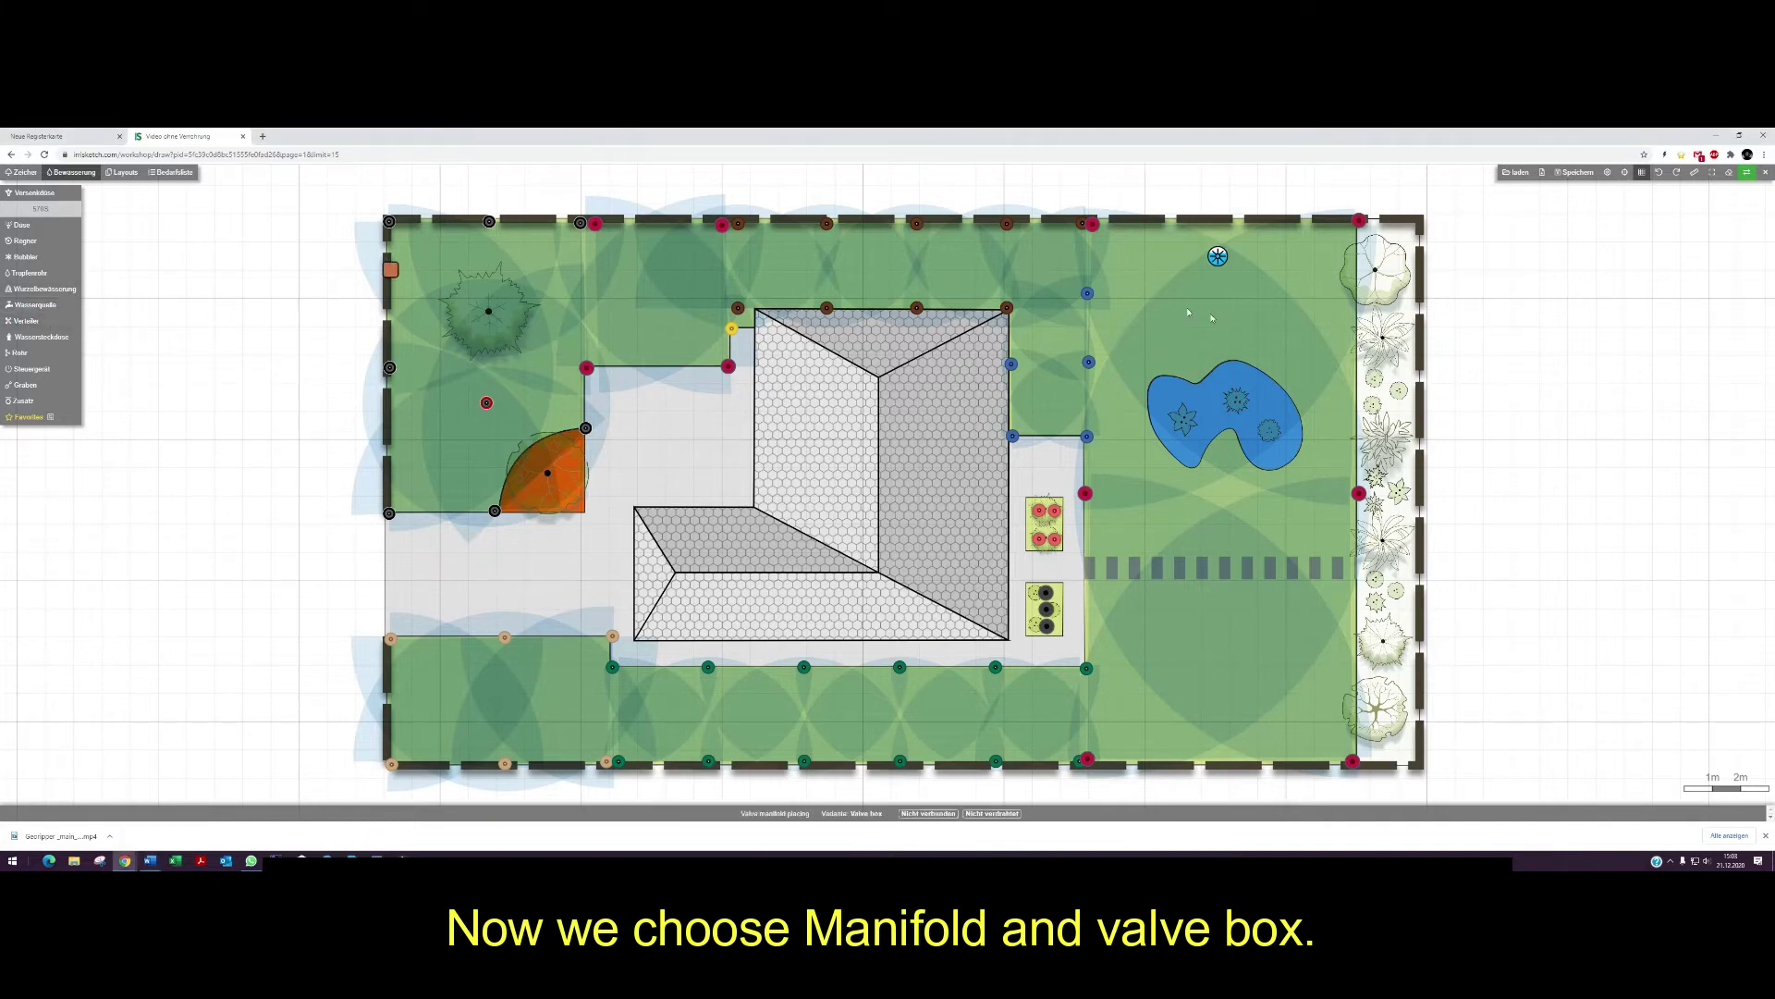
pyautogui.click(1130, 259)
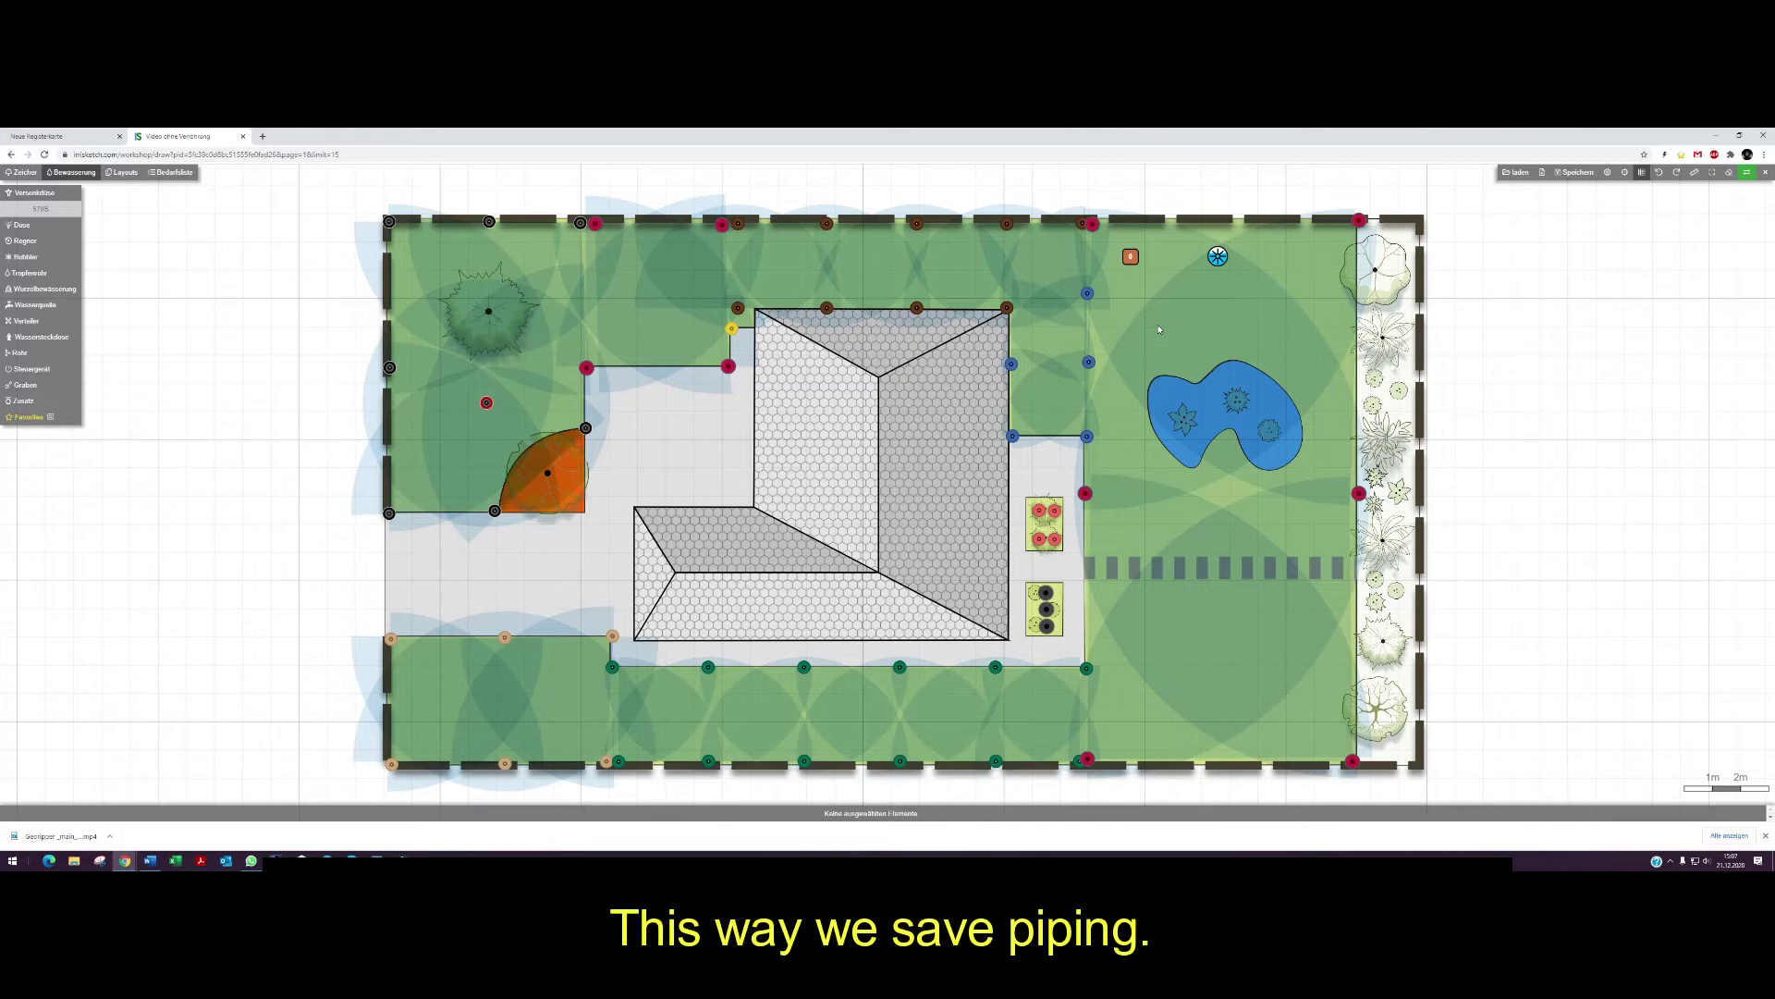
pyautogui.press('Return')
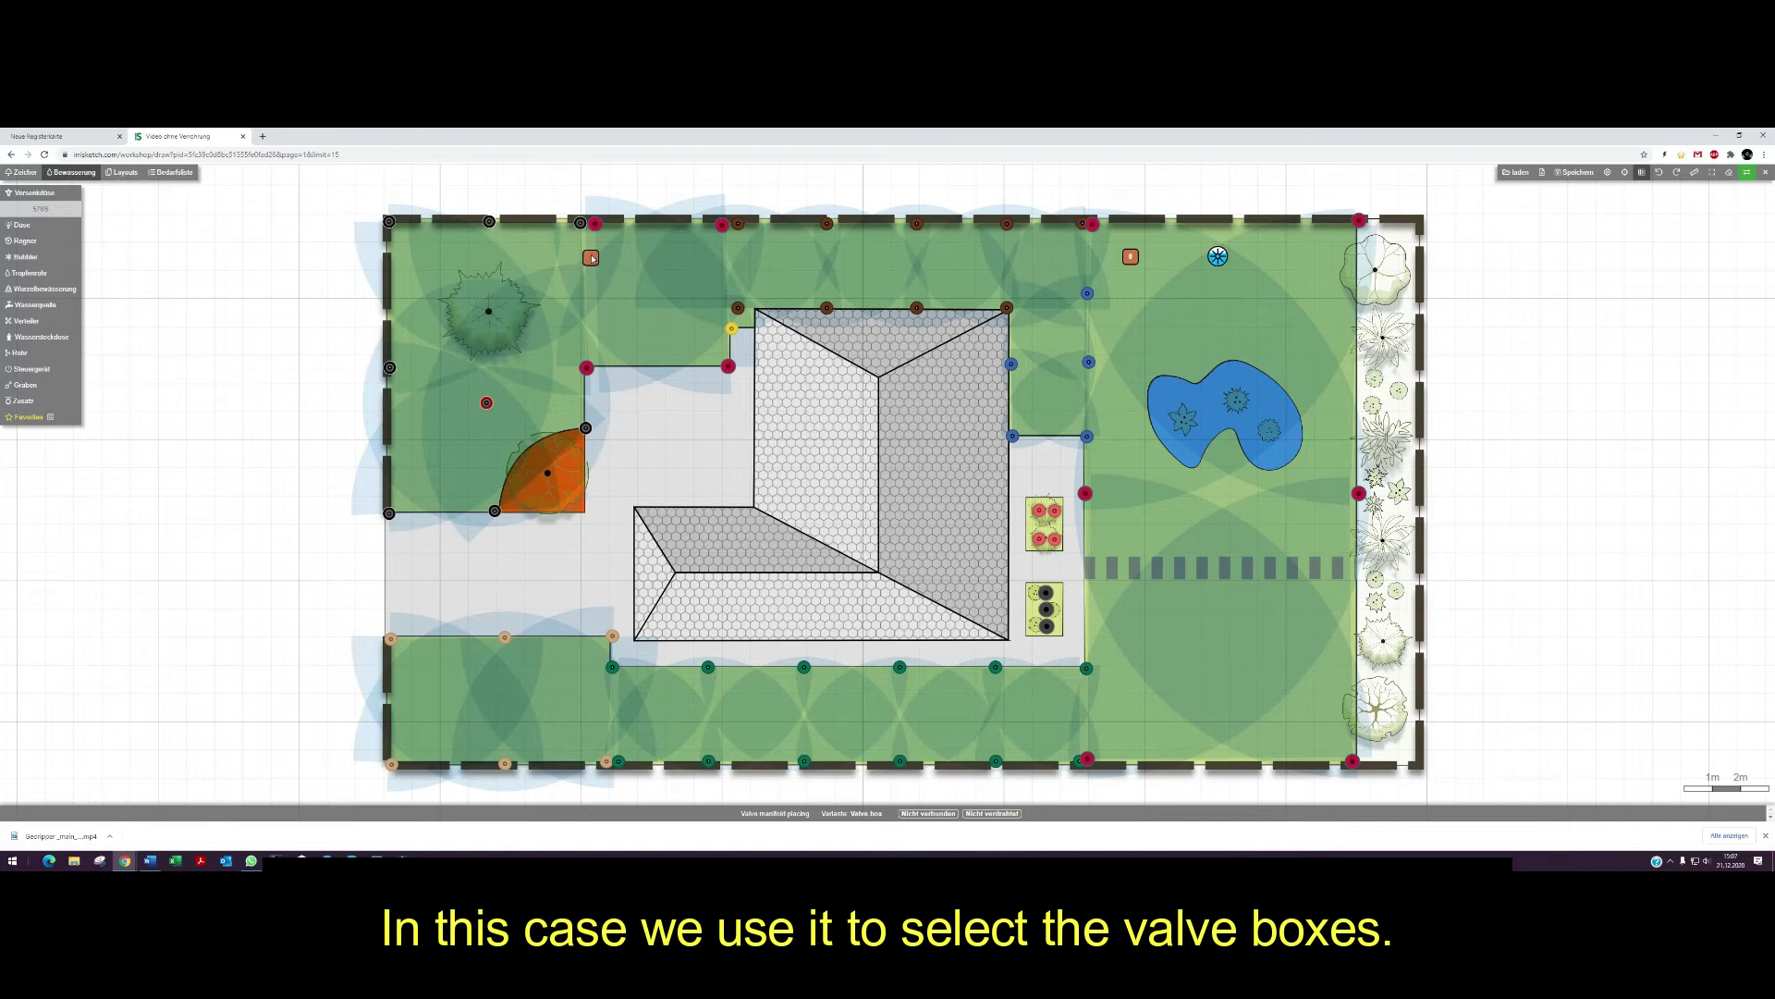
pyautogui.click(1174, 673)
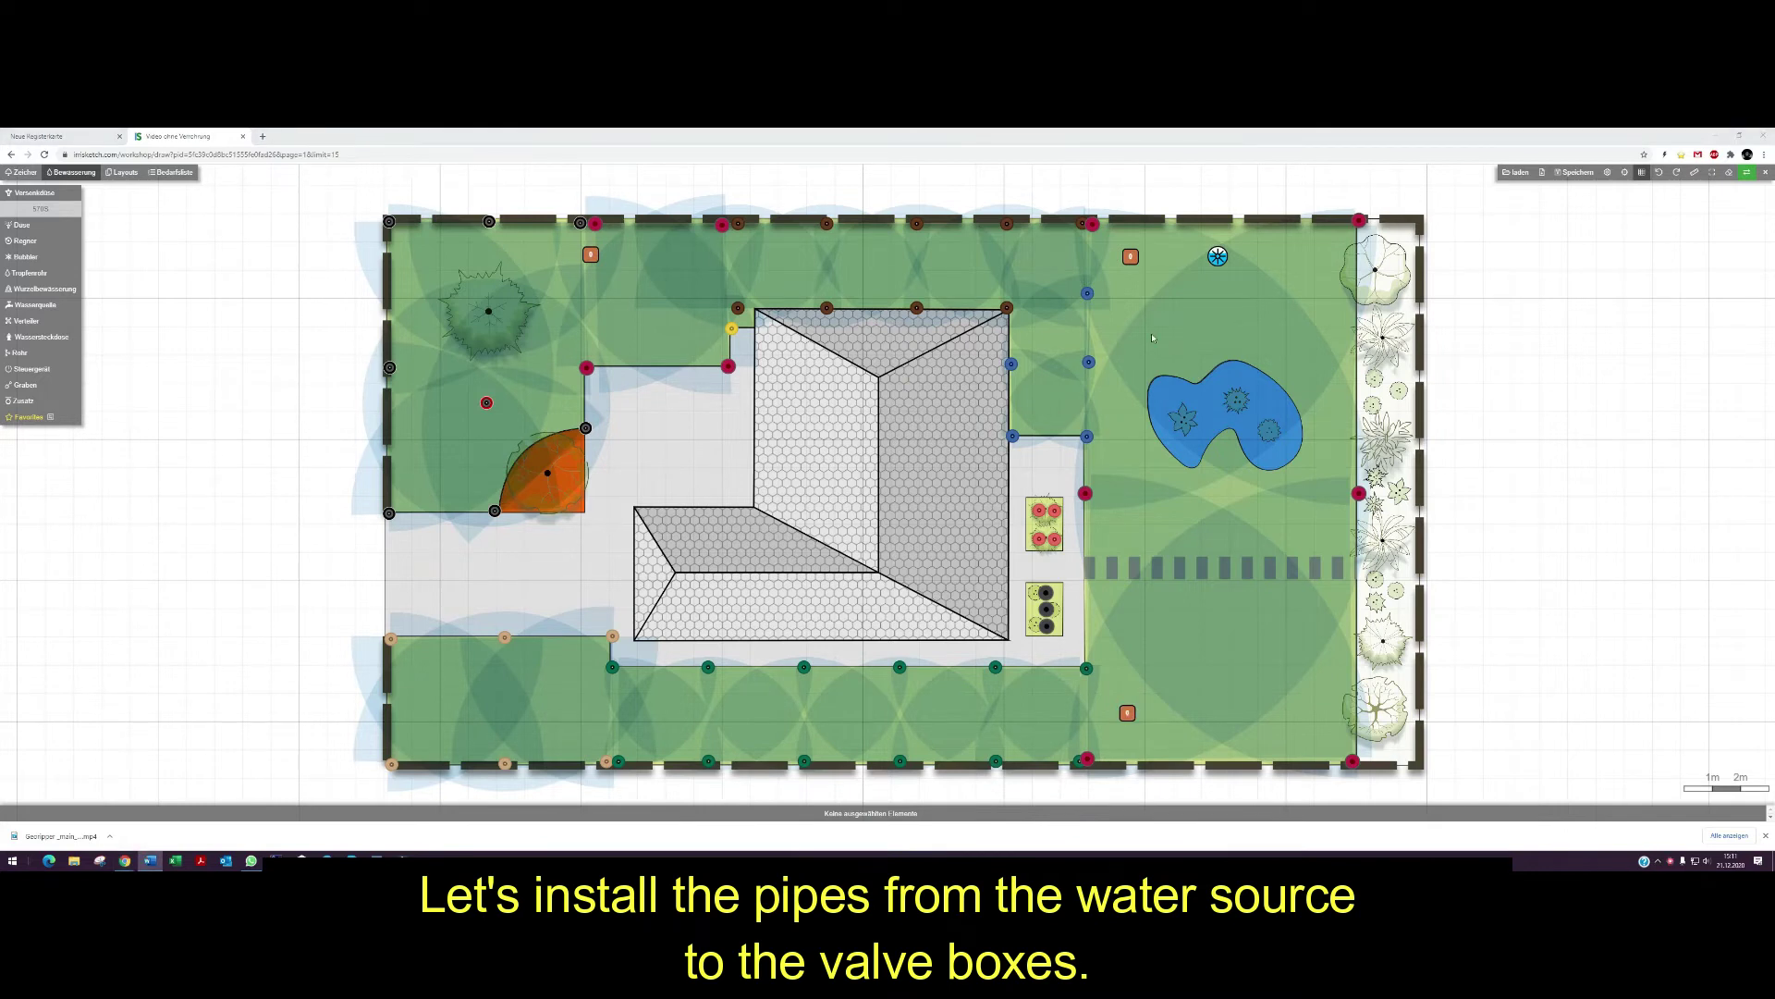
# Draw an HDPE SDR 17 Zuleitung from the water source left along the top border, with a short downward branch
pyautogui.click(20, 354)
pyautogui.moveTo(100, 373)
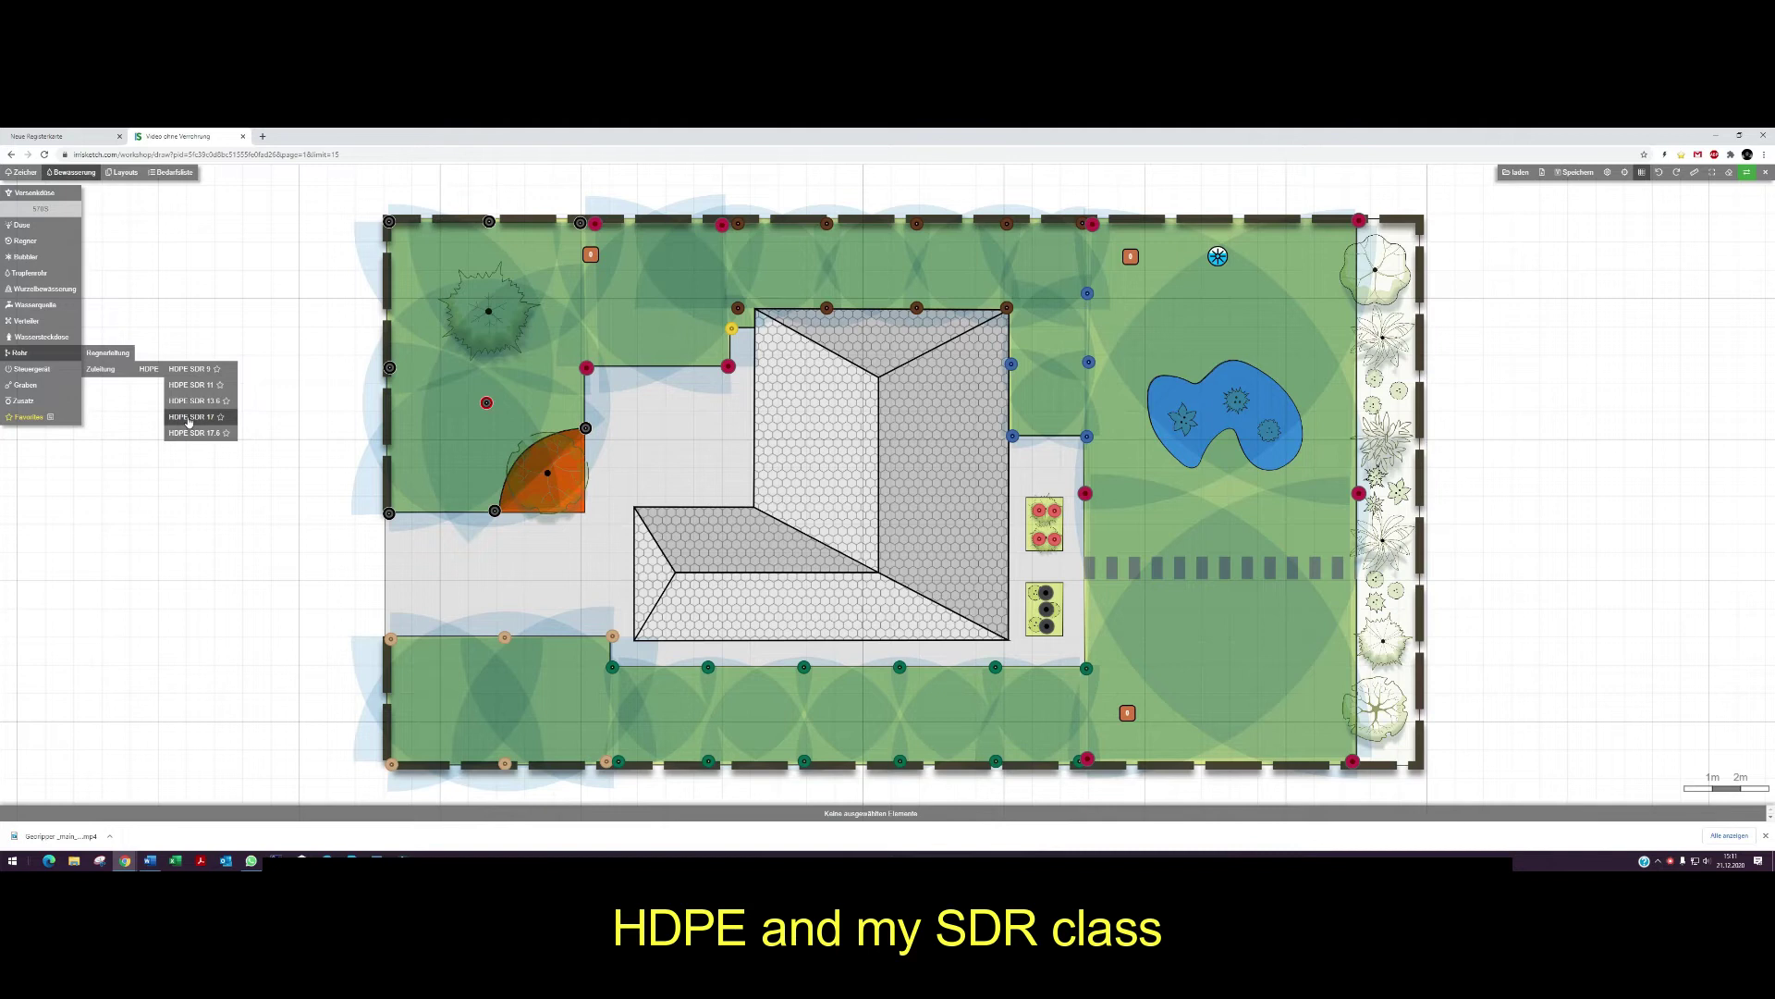
pyautogui.click(188, 419)
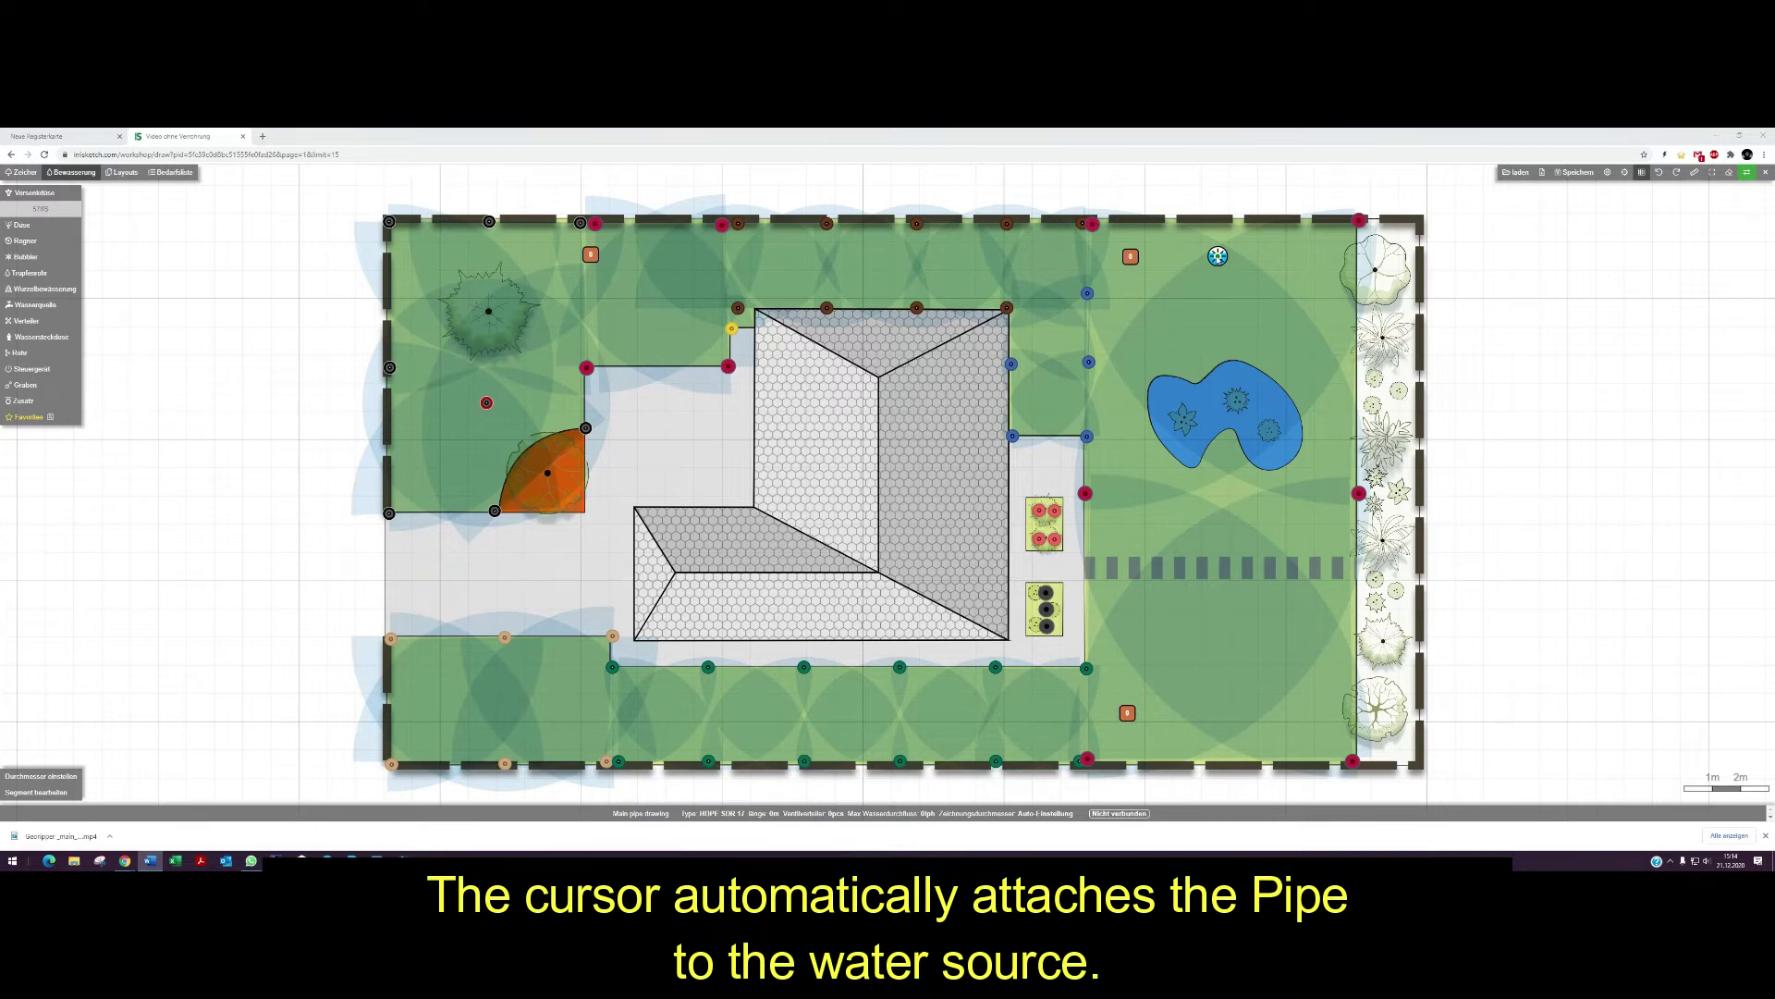
pyautogui.click(1218, 256)
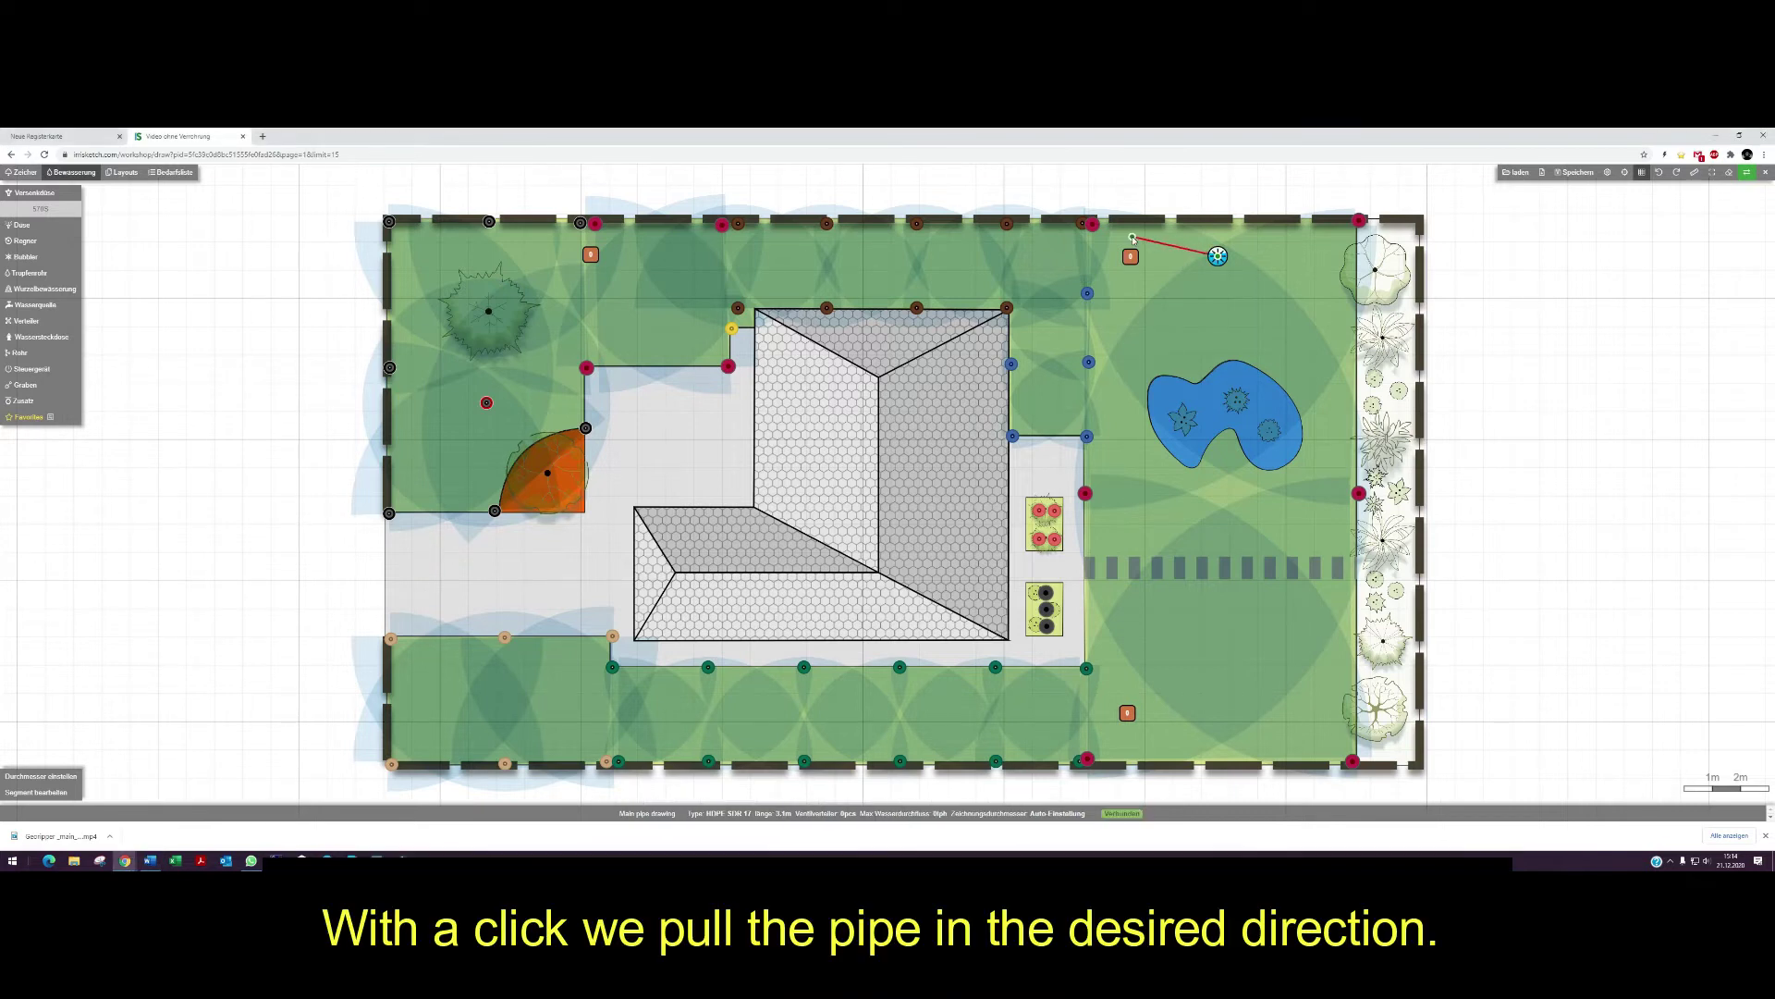
pyautogui.click(1132, 239)
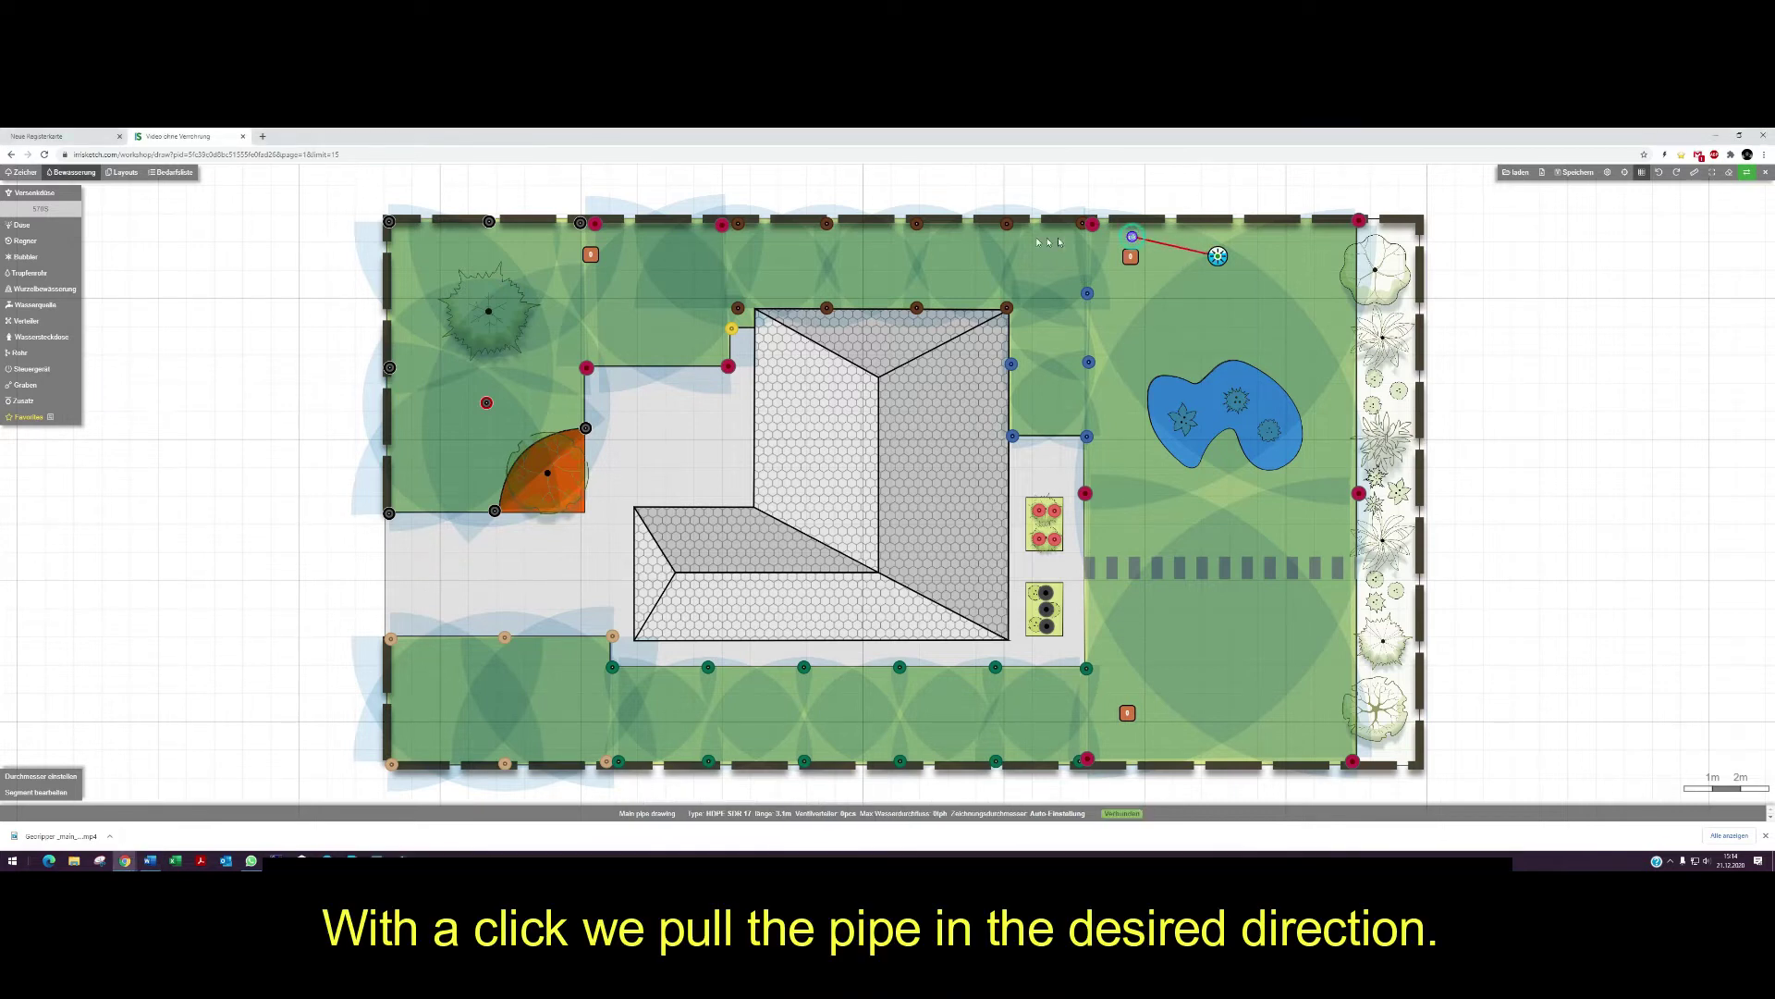
pyautogui.click(931, 239)
pyautogui.click(931, 238)
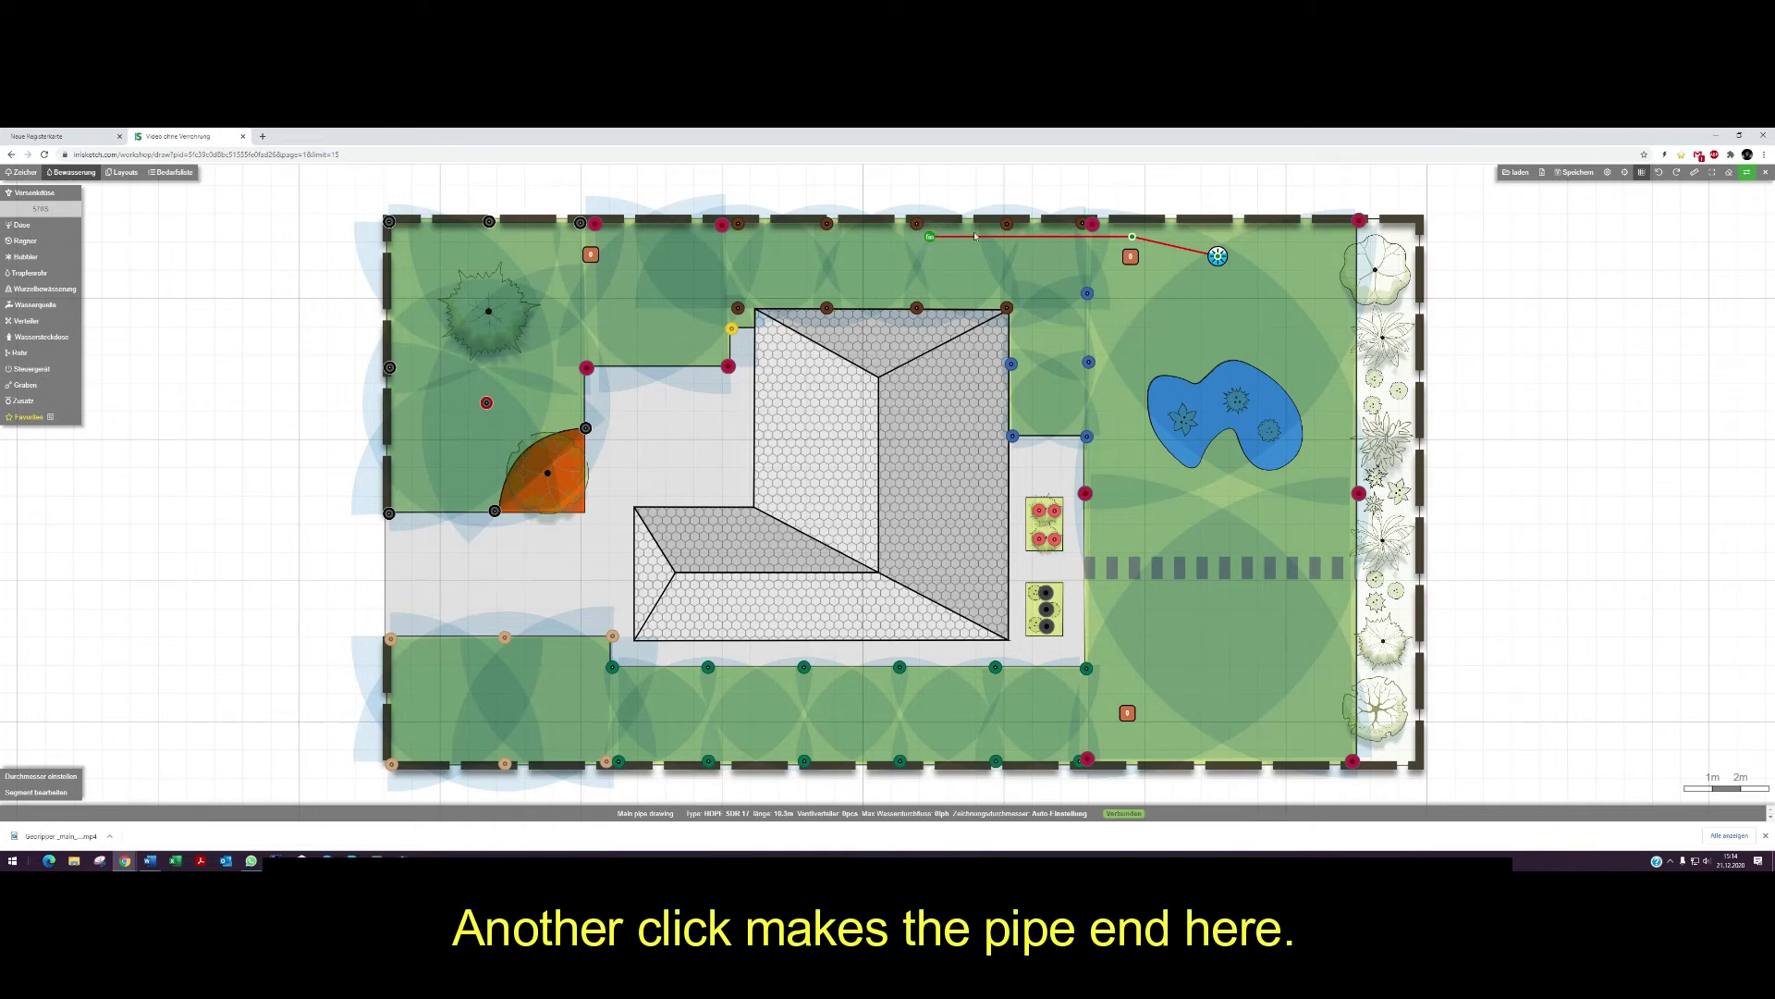
pyautogui.click(1053, 238)
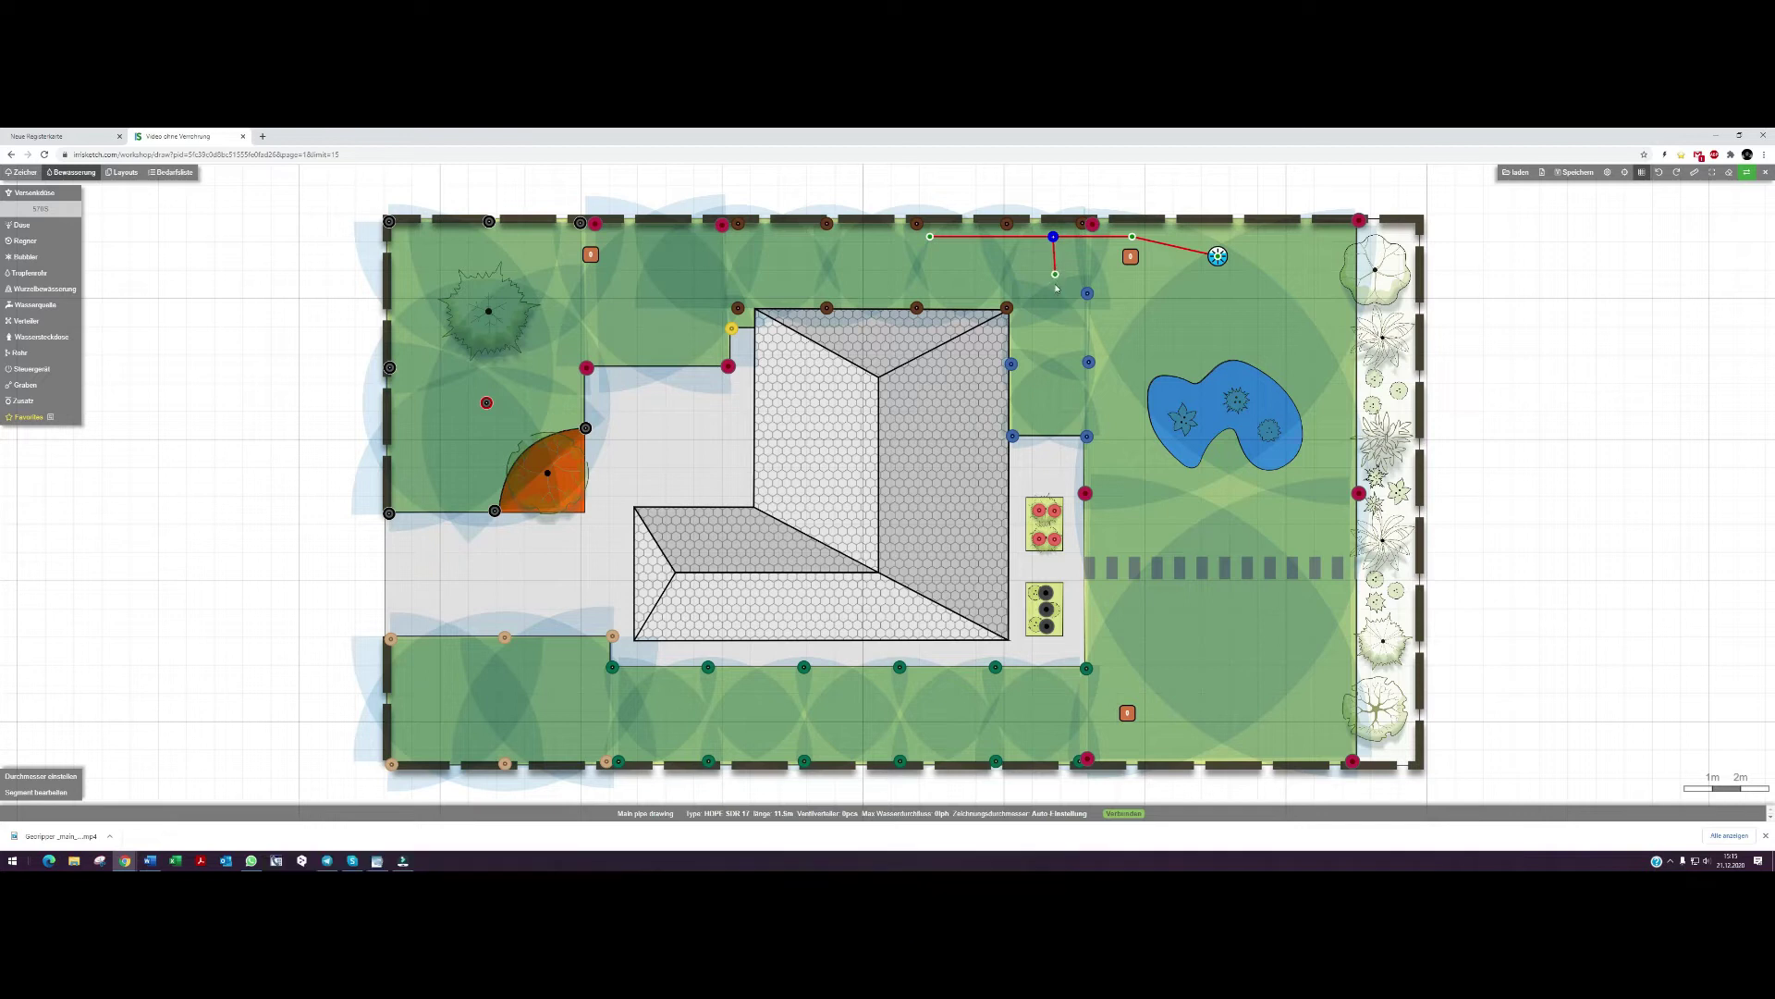
pyautogui.doubleClick(1055, 286)
pyautogui.press('Escape')
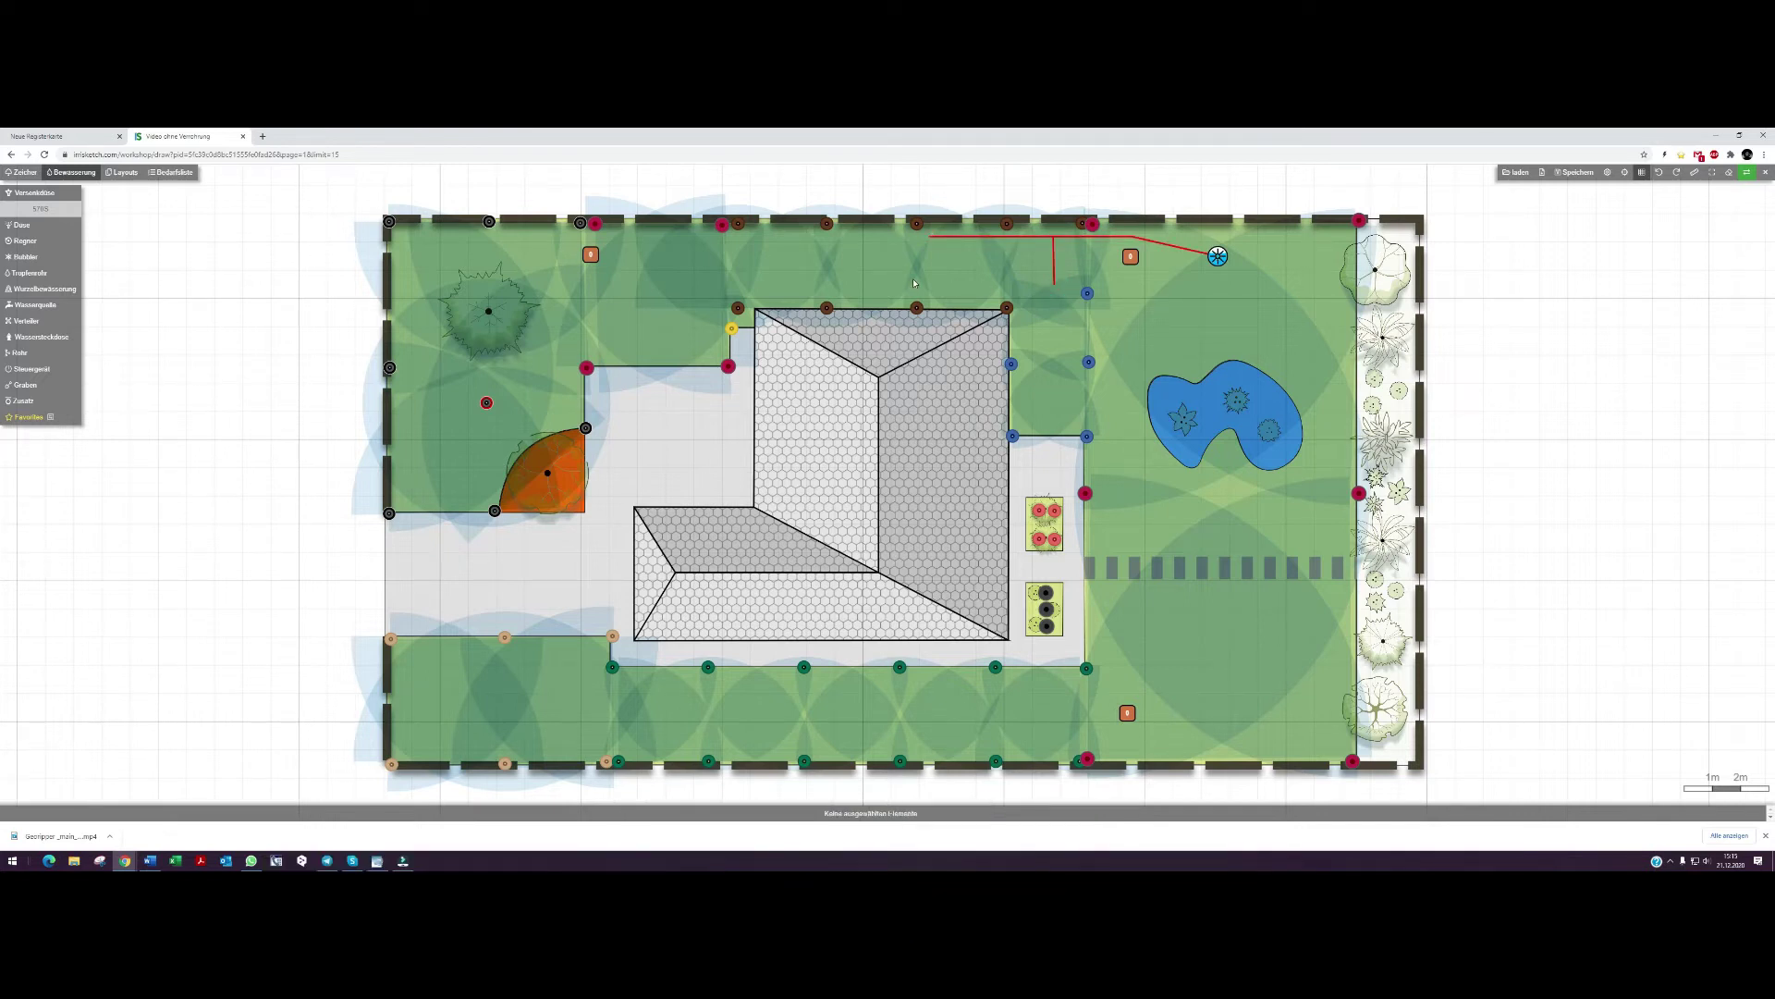
# Adjust the main pipe's middle node and add a branch left to the top-left valve box
pyautogui.click(989, 238)
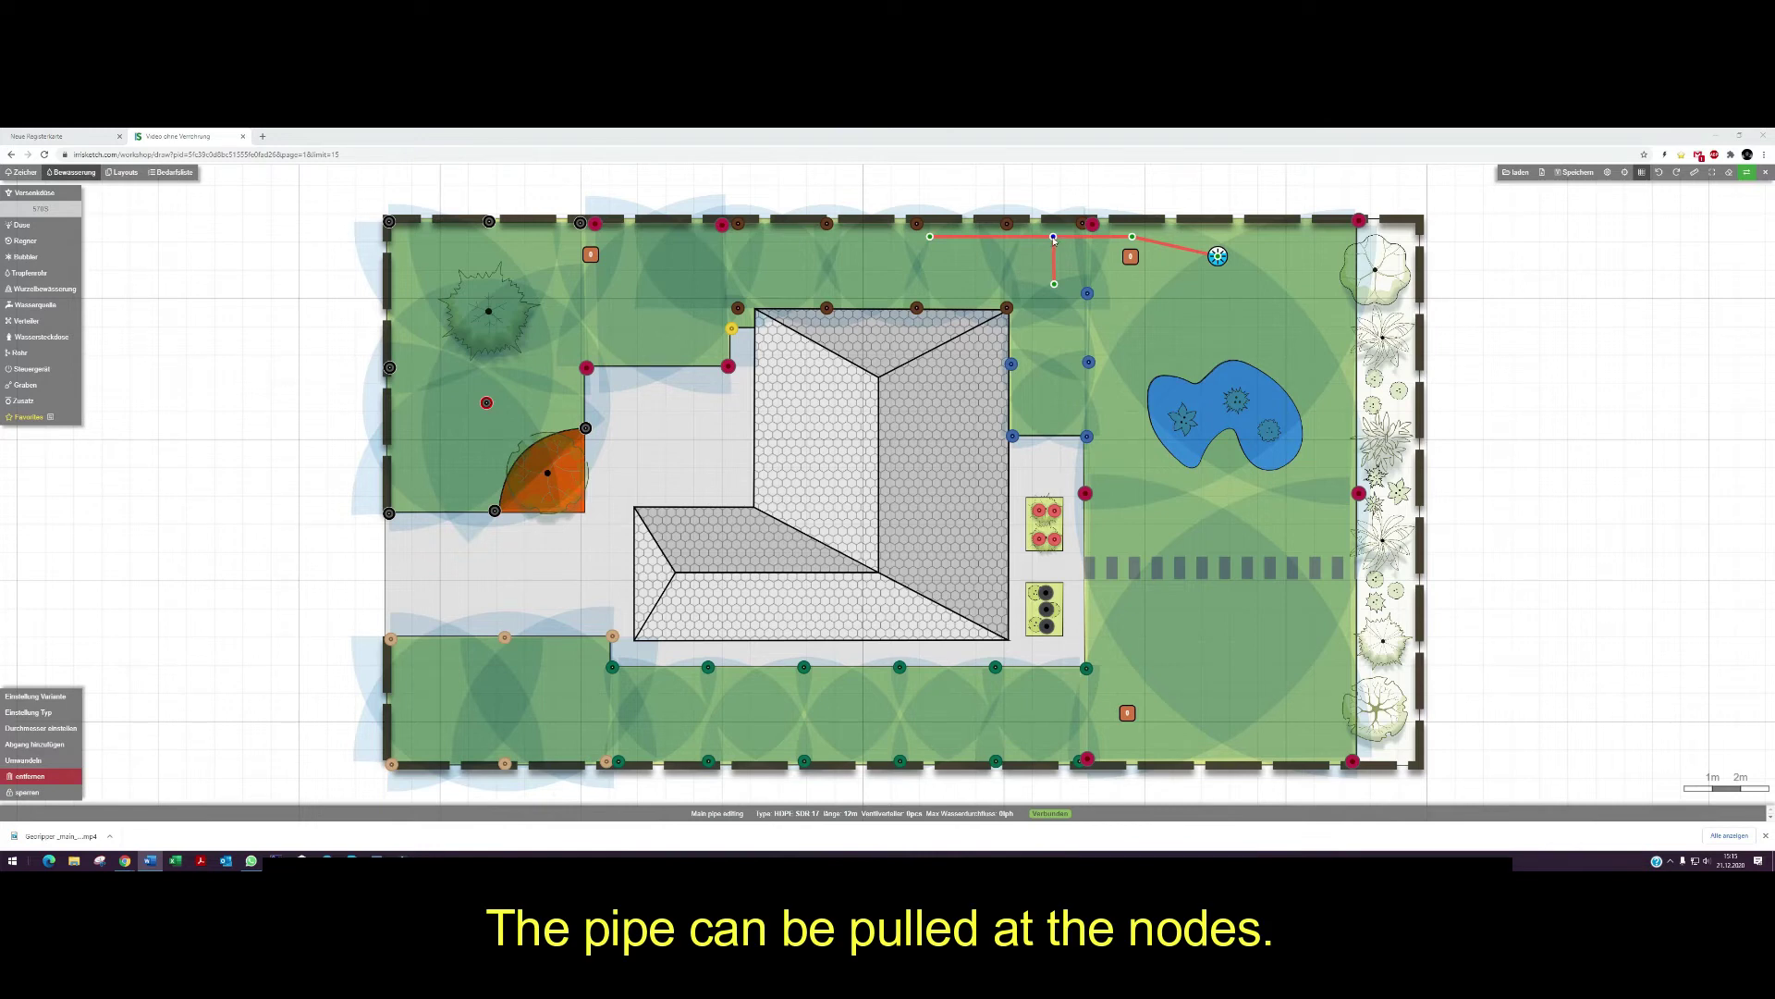
pyautogui.moveTo(1053, 239)
pyautogui.mouseDown()
pyautogui.moveTo(1004, 242)
pyautogui.moveTo(1014, 272)
pyautogui.moveTo(1053, 244)
pyautogui.mouseUp()
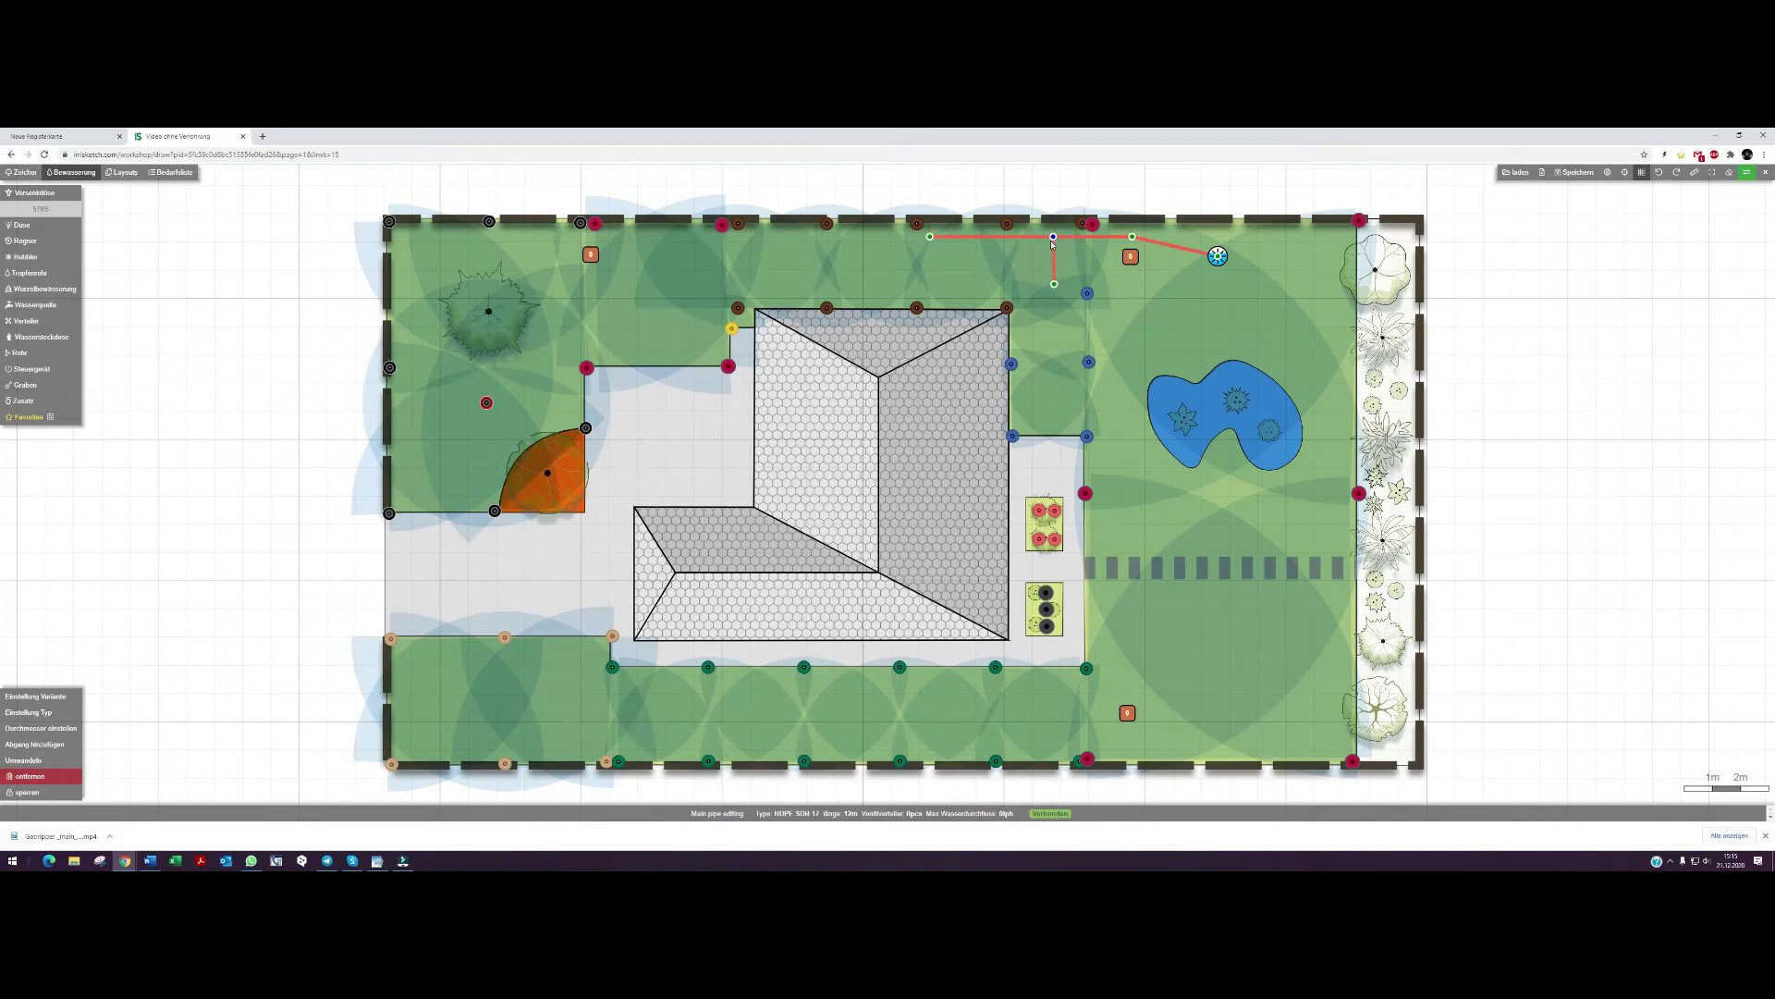
pyautogui.click(25, 746)
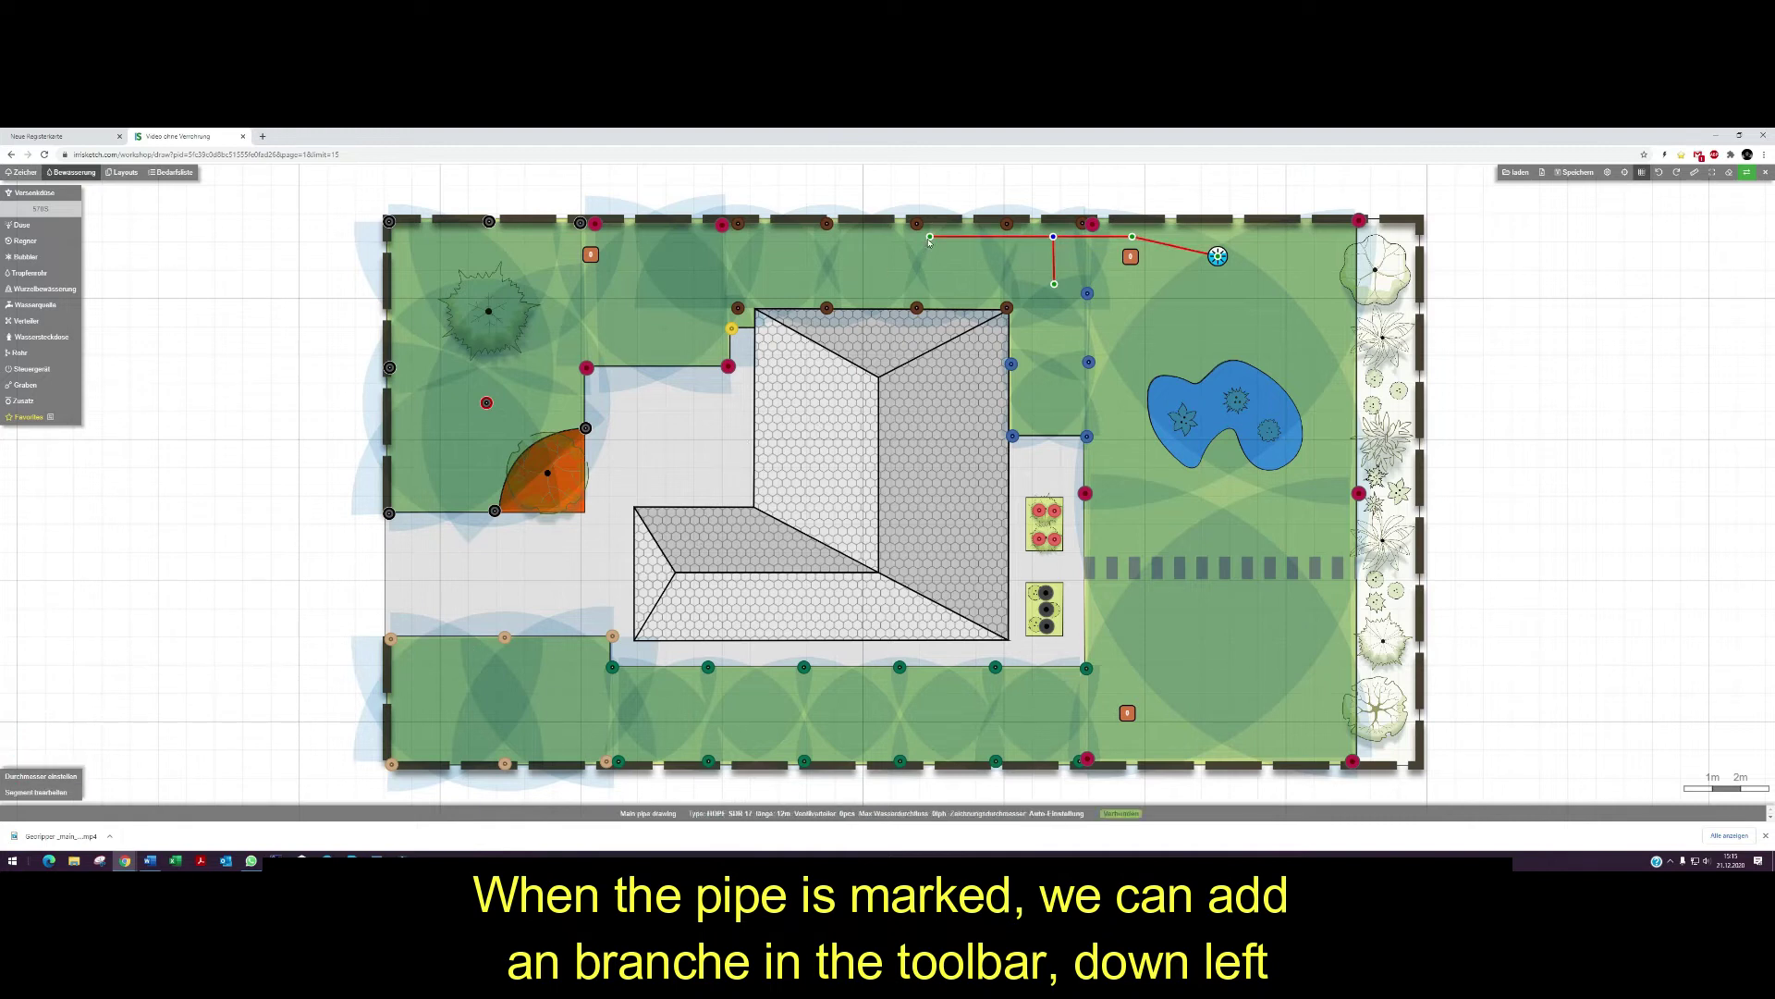
pyautogui.click(595, 238)
pyautogui.click(591, 255)
# Branch the main pipe to the valve box near the source and delete the leftover stub
pyautogui.click(625, 238)
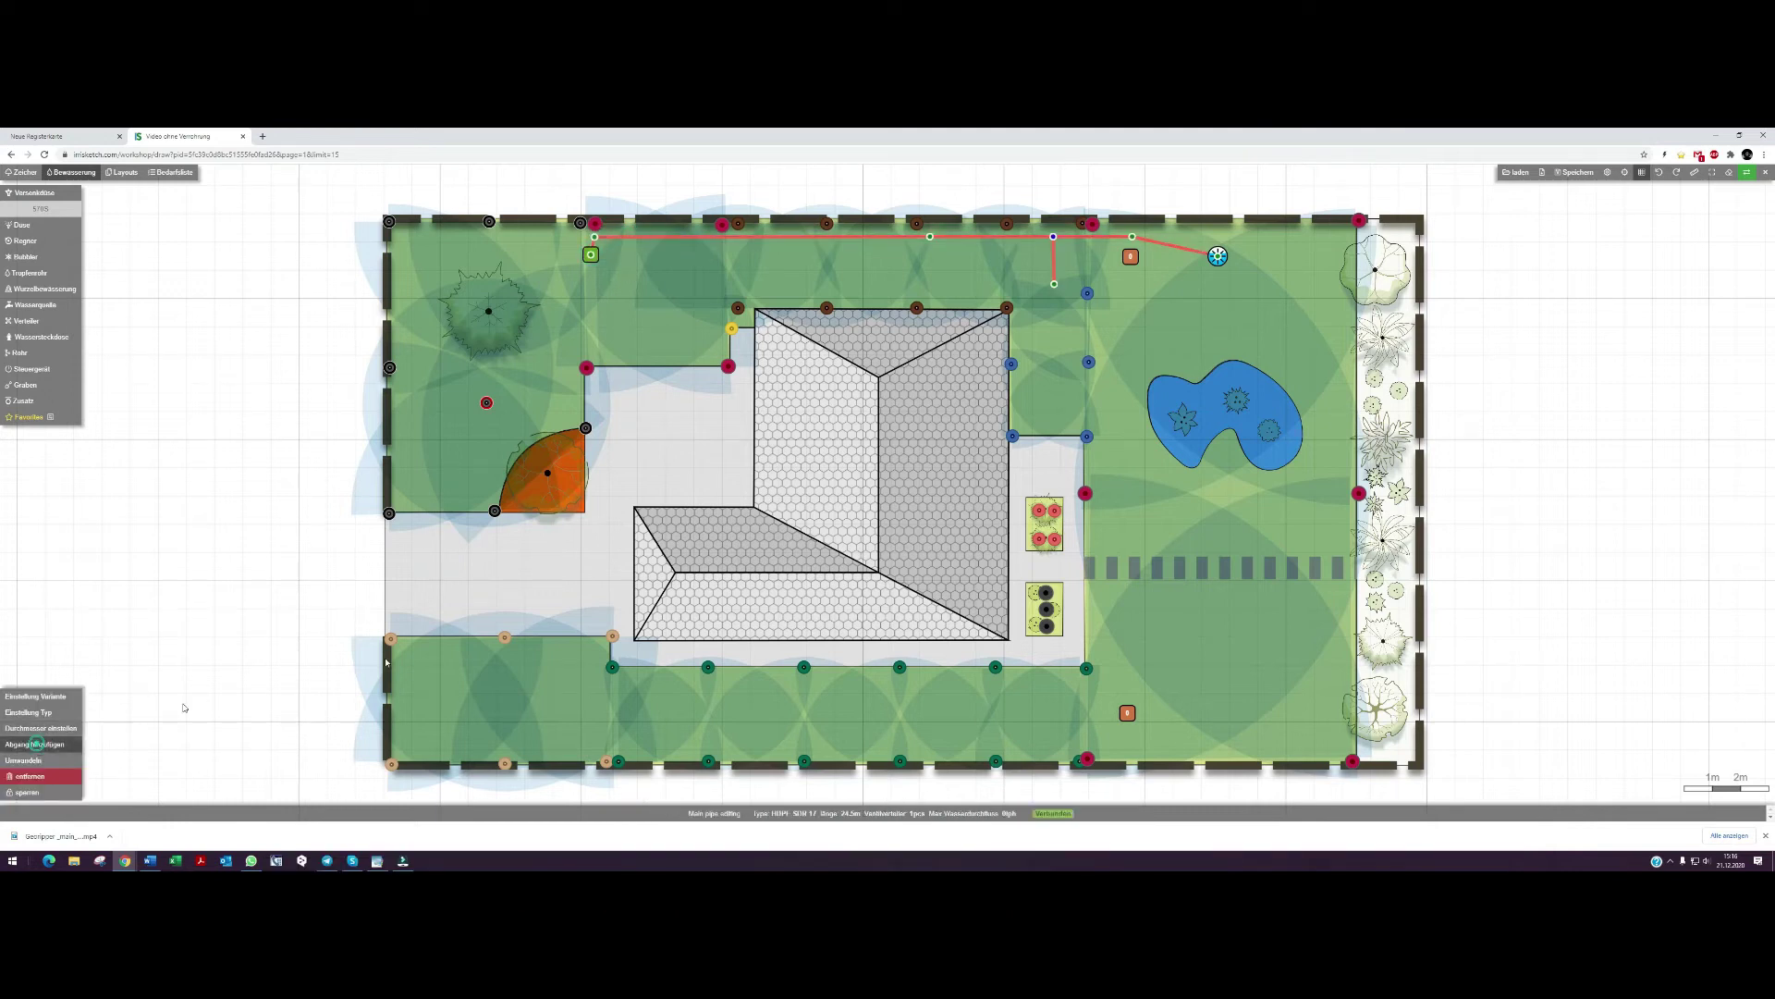
pyautogui.click(35, 743)
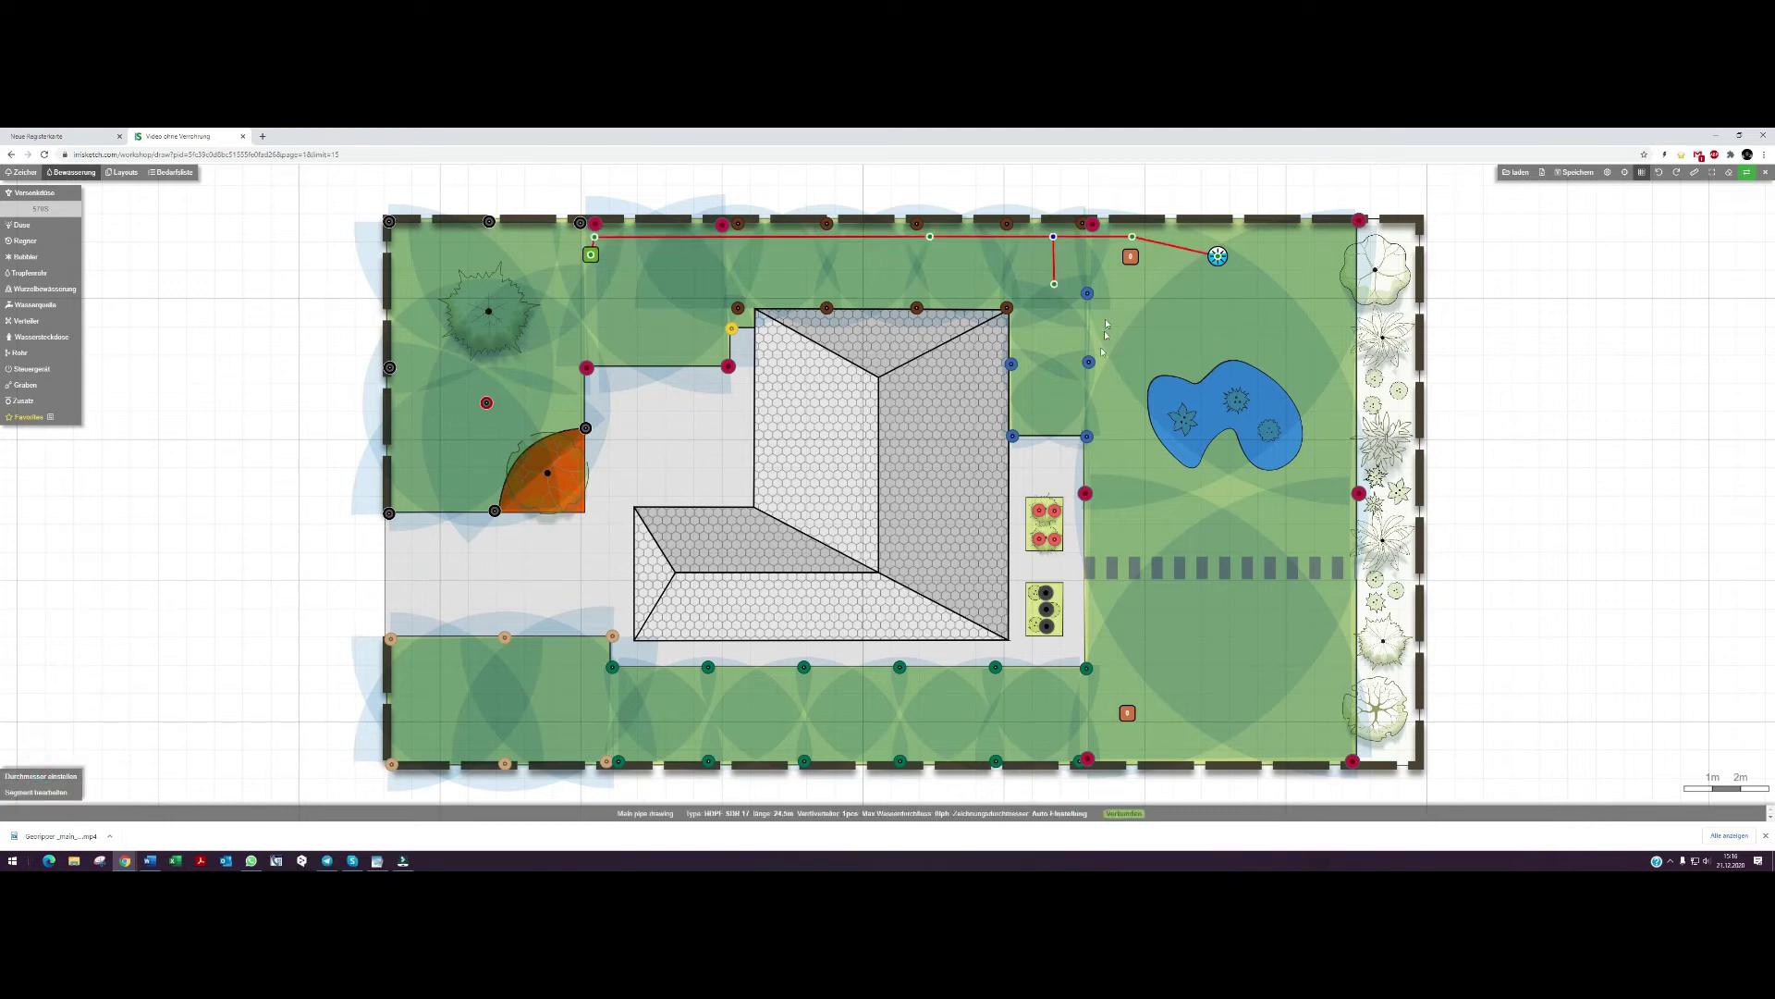
pyautogui.click(1132, 237)
pyautogui.click(1130, 258)
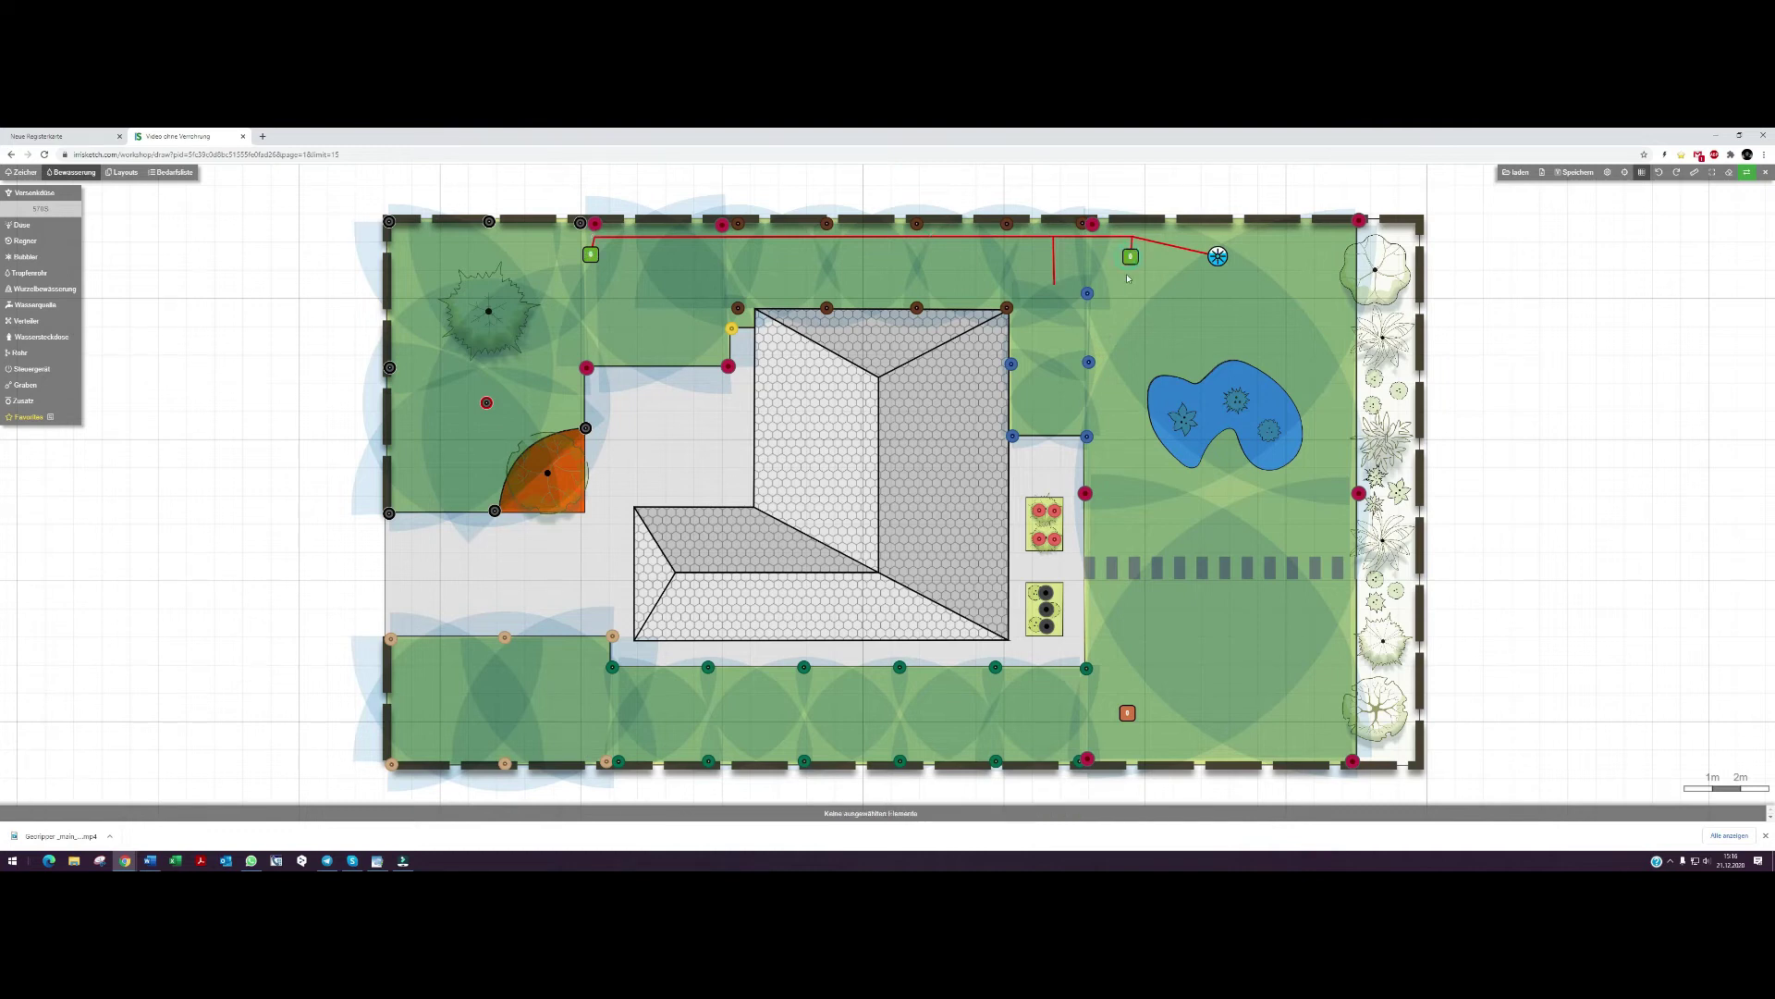
pyautogui.doubleClick(1053, 265)
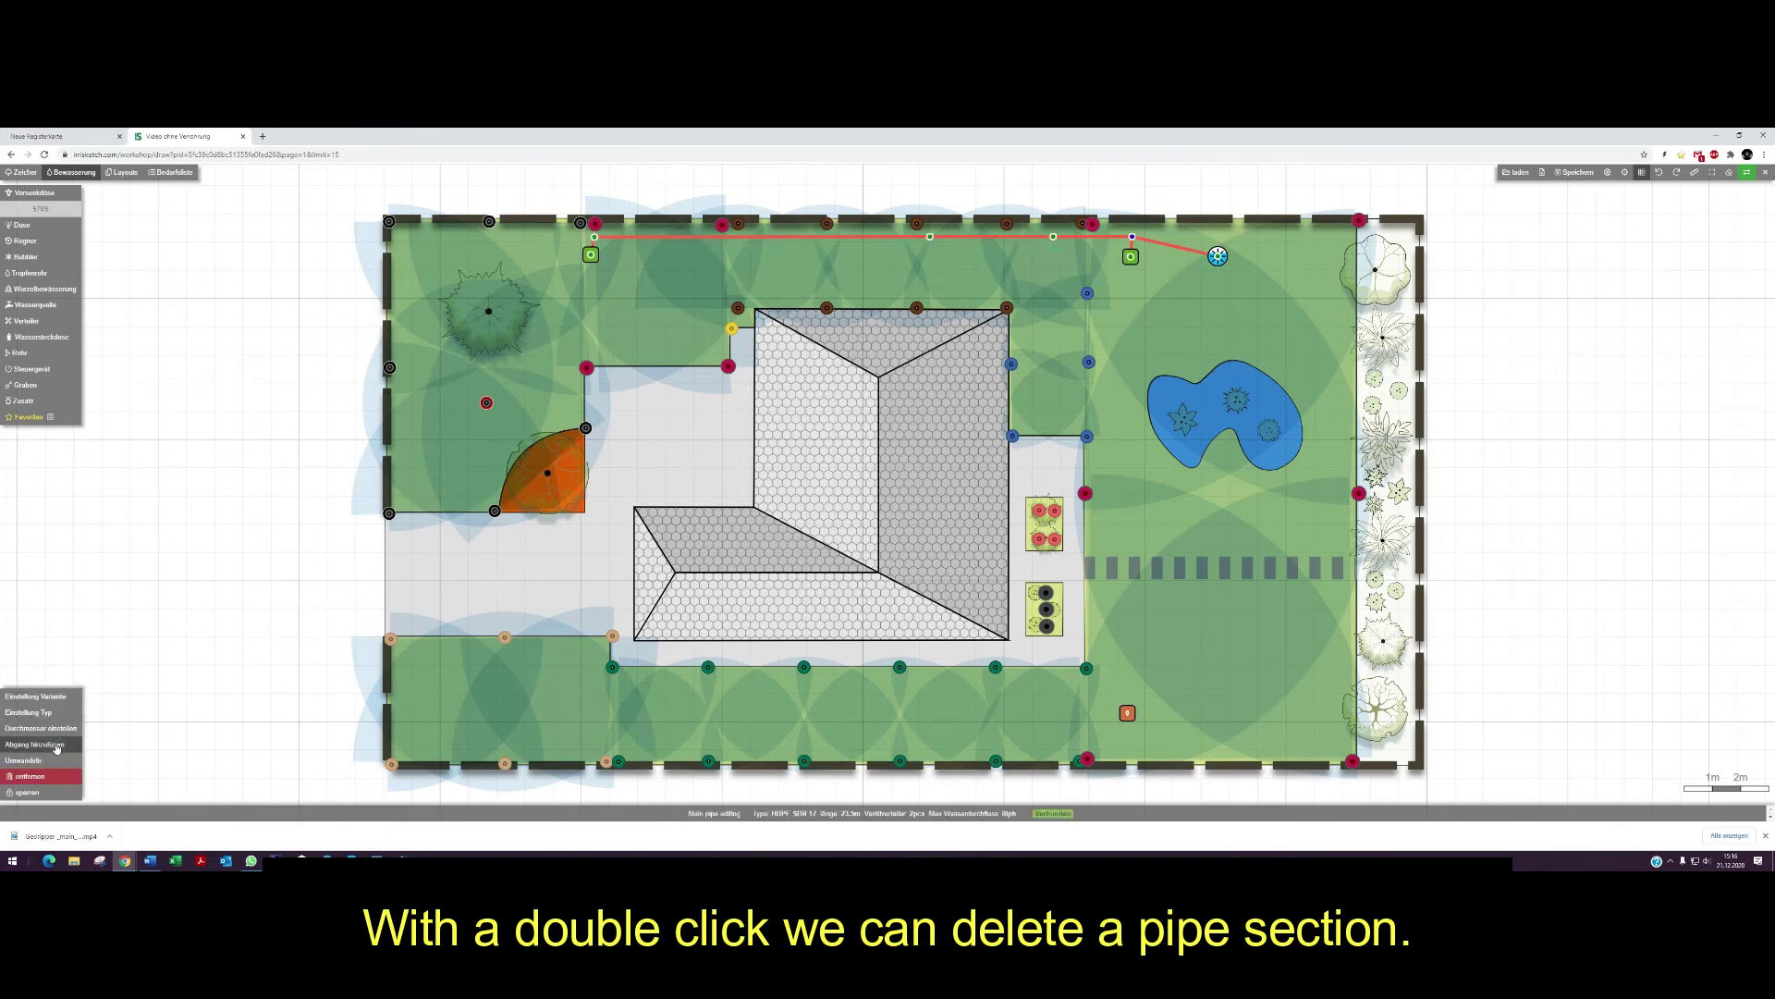
# Add a branch from the top line down past the pond to the lower-right valve box
pyautogui.click(37, 743)
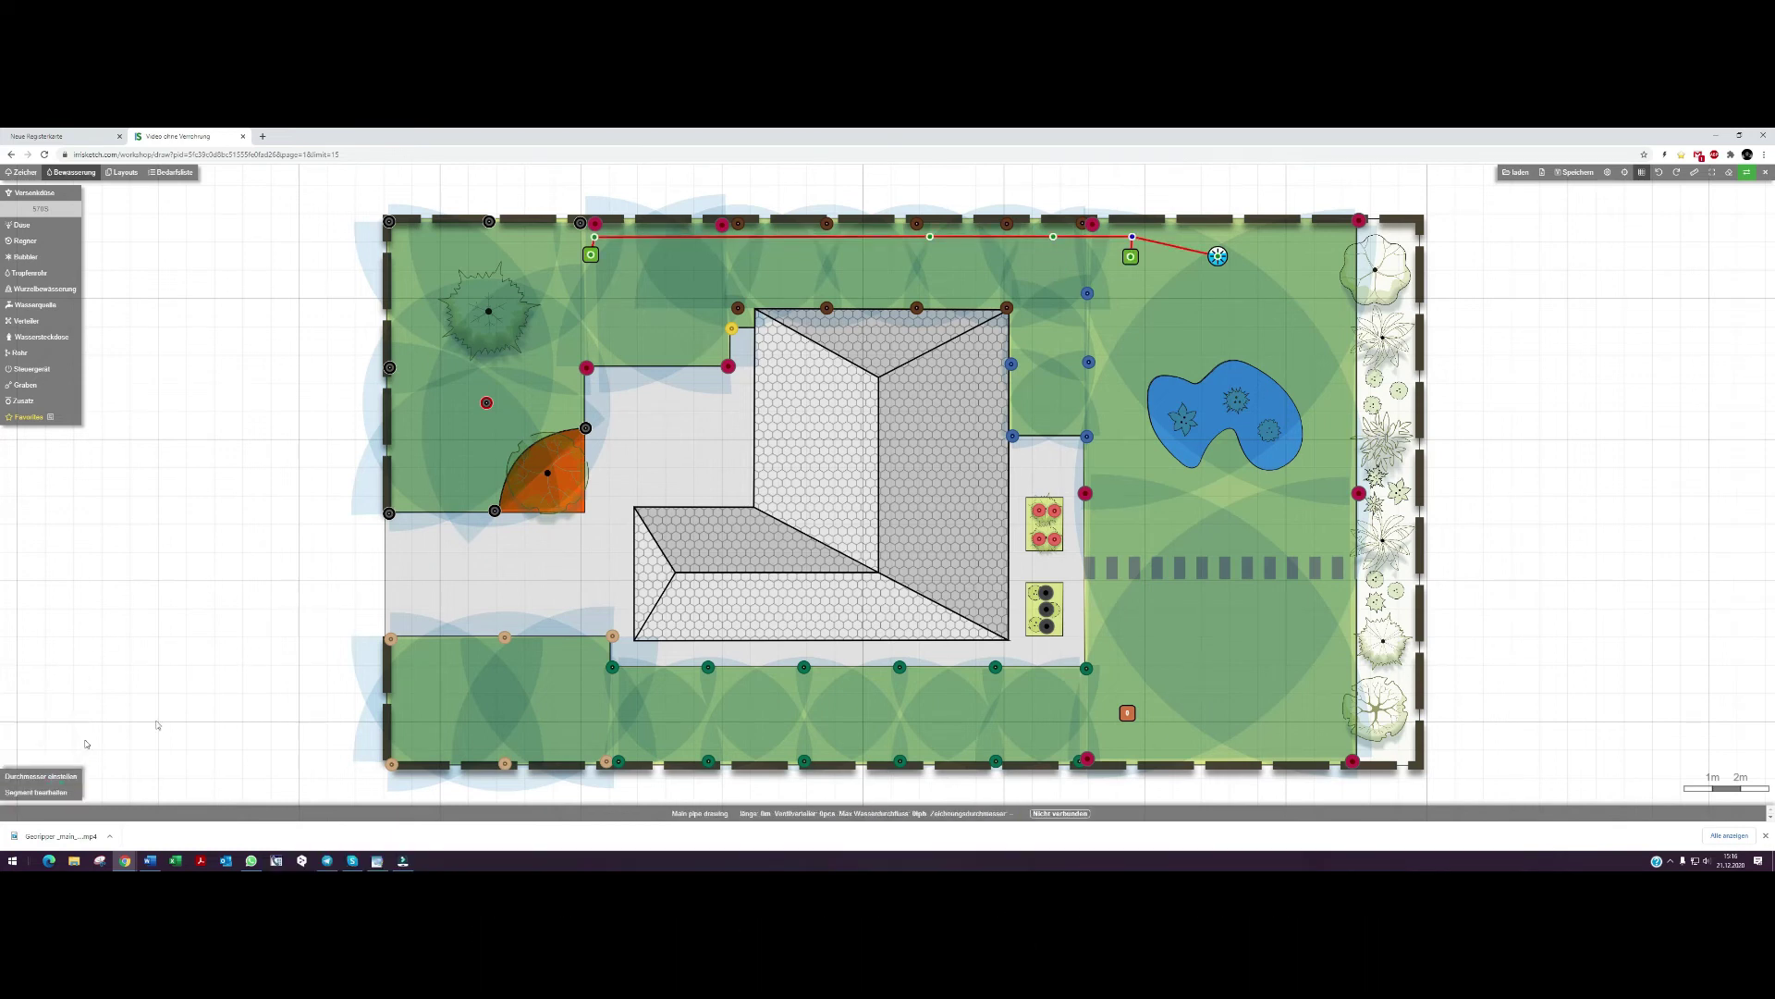
pyautogui.click(1149, 241)
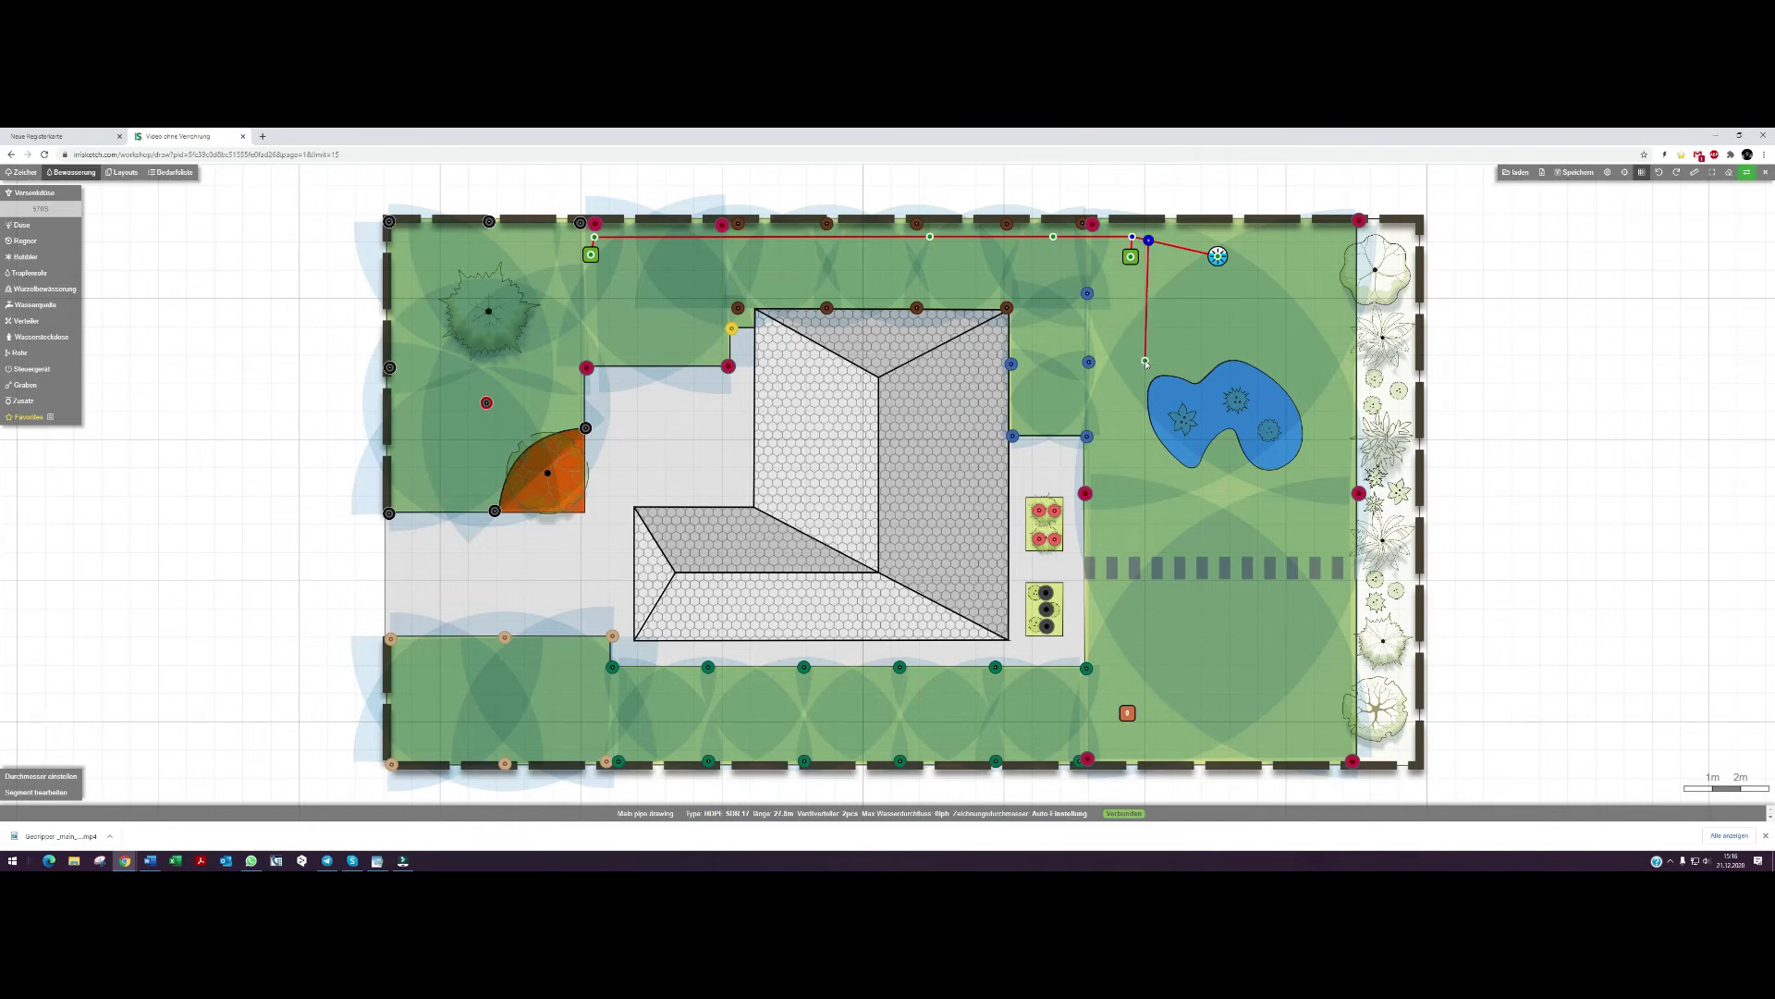
pyautogui.click(1147, 359)
pyautogui.click(1120, 360)
pyautogui.click(1125, 714)
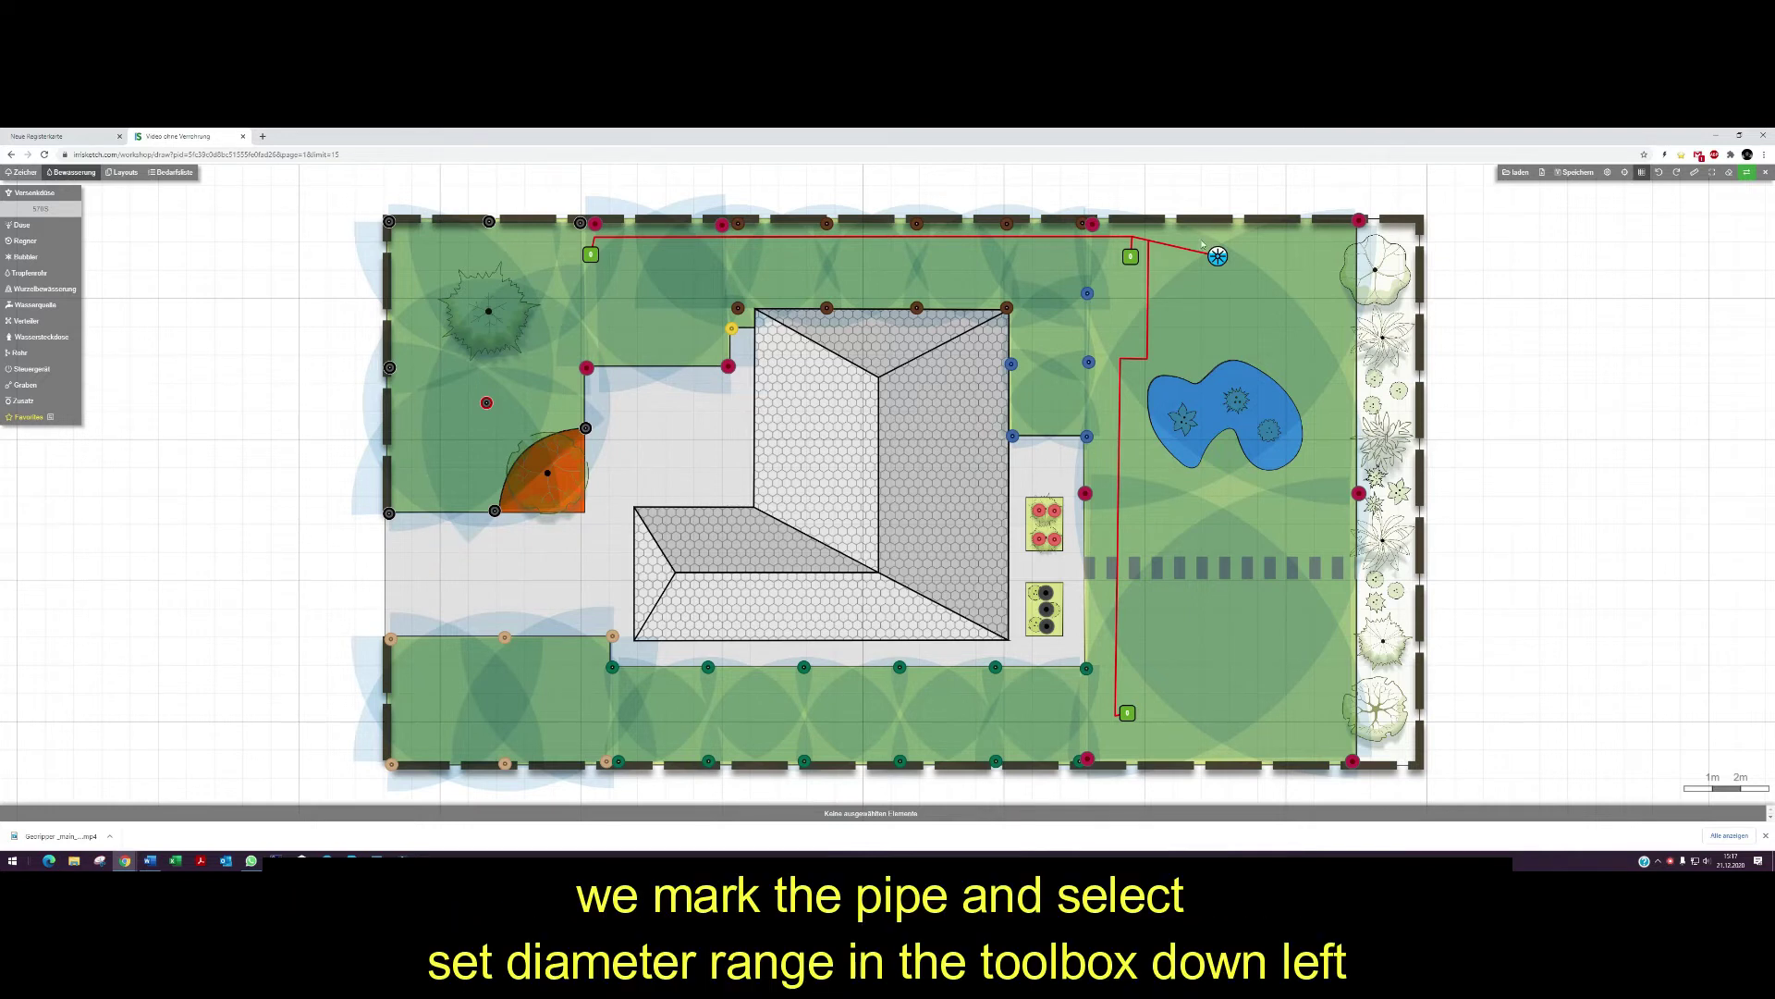
# Set the main pipe's Durchmesser range, re-enabling 32, 40 and 50 mm so all sizes up to 110 mm apply
pyautogui.click(1152, 244)
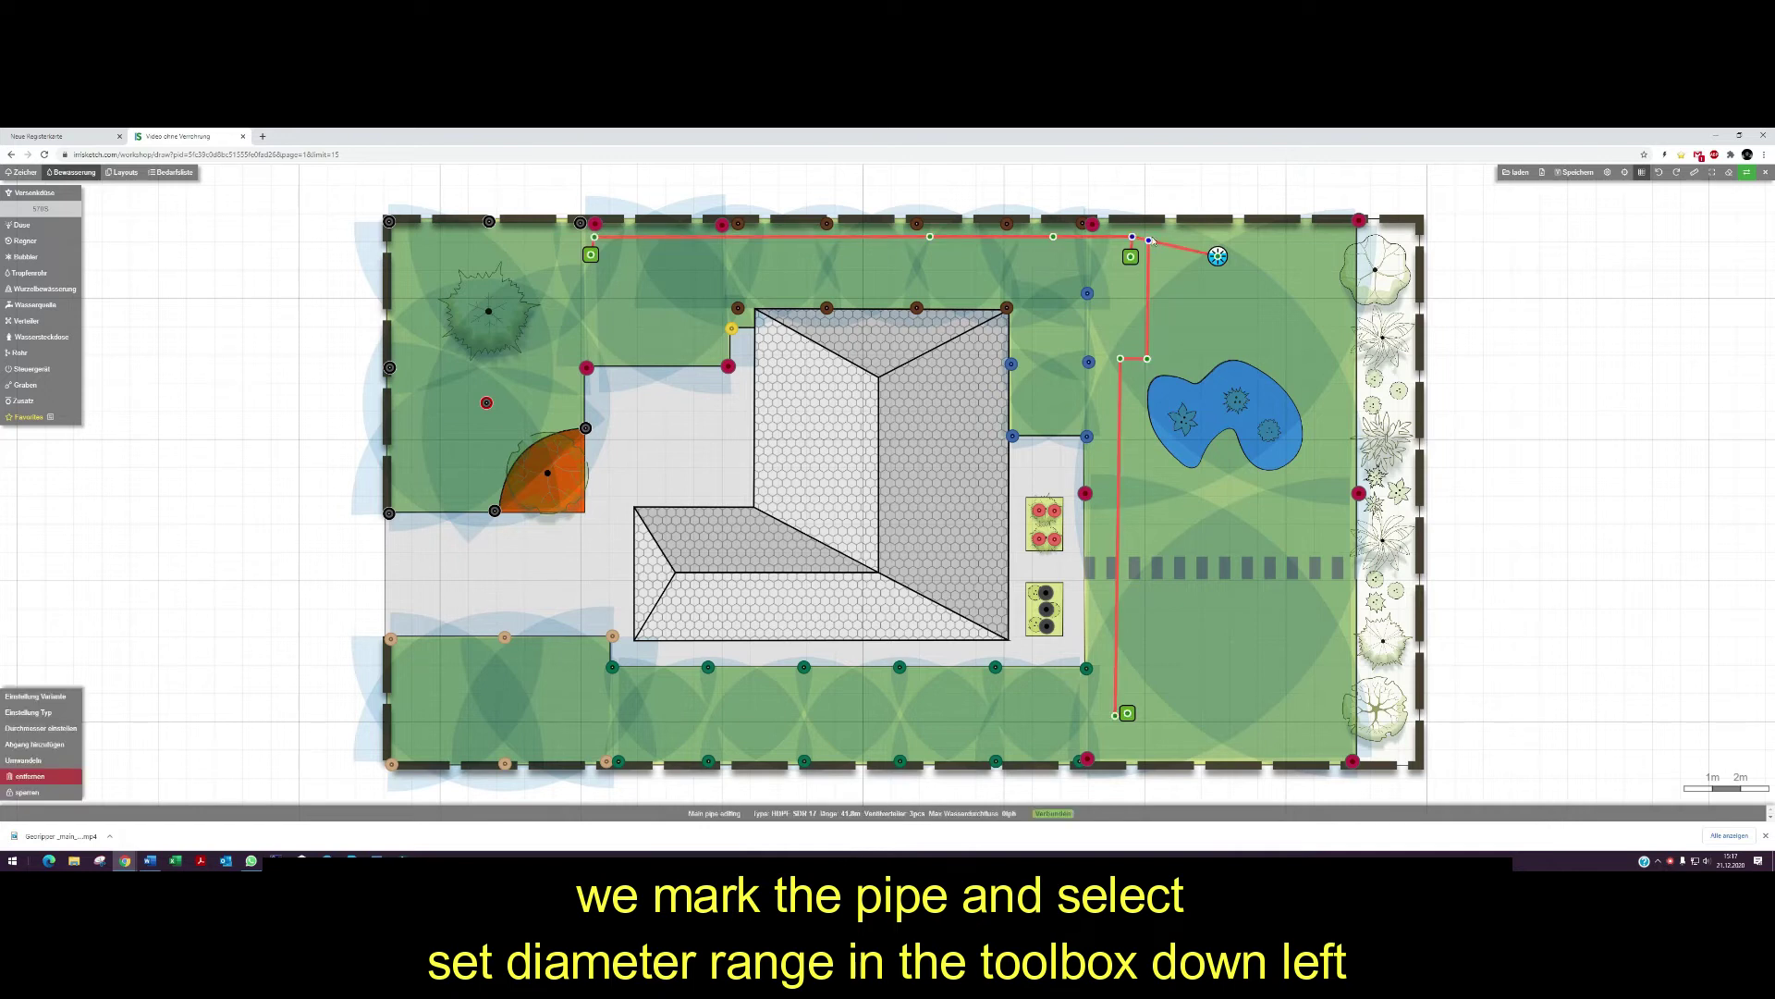
pyautogui.click(28, 729)
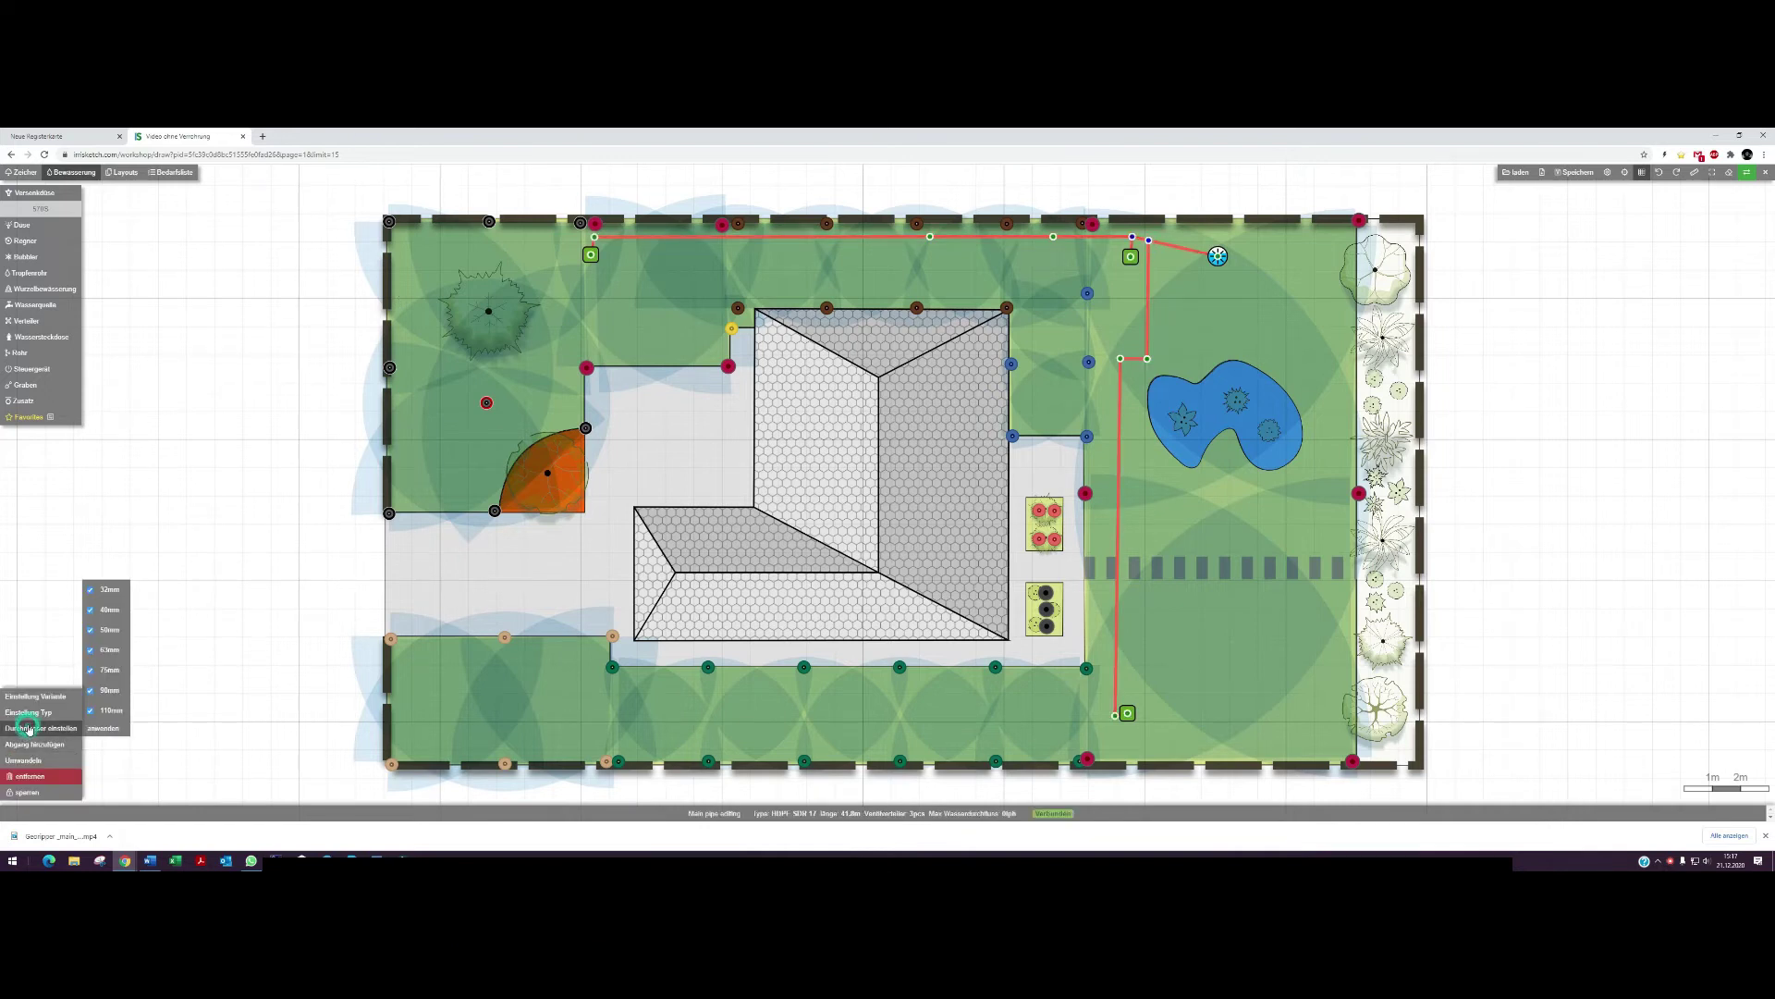
pyautogui.click(90, 589)
pyautogui.click(92, 610)
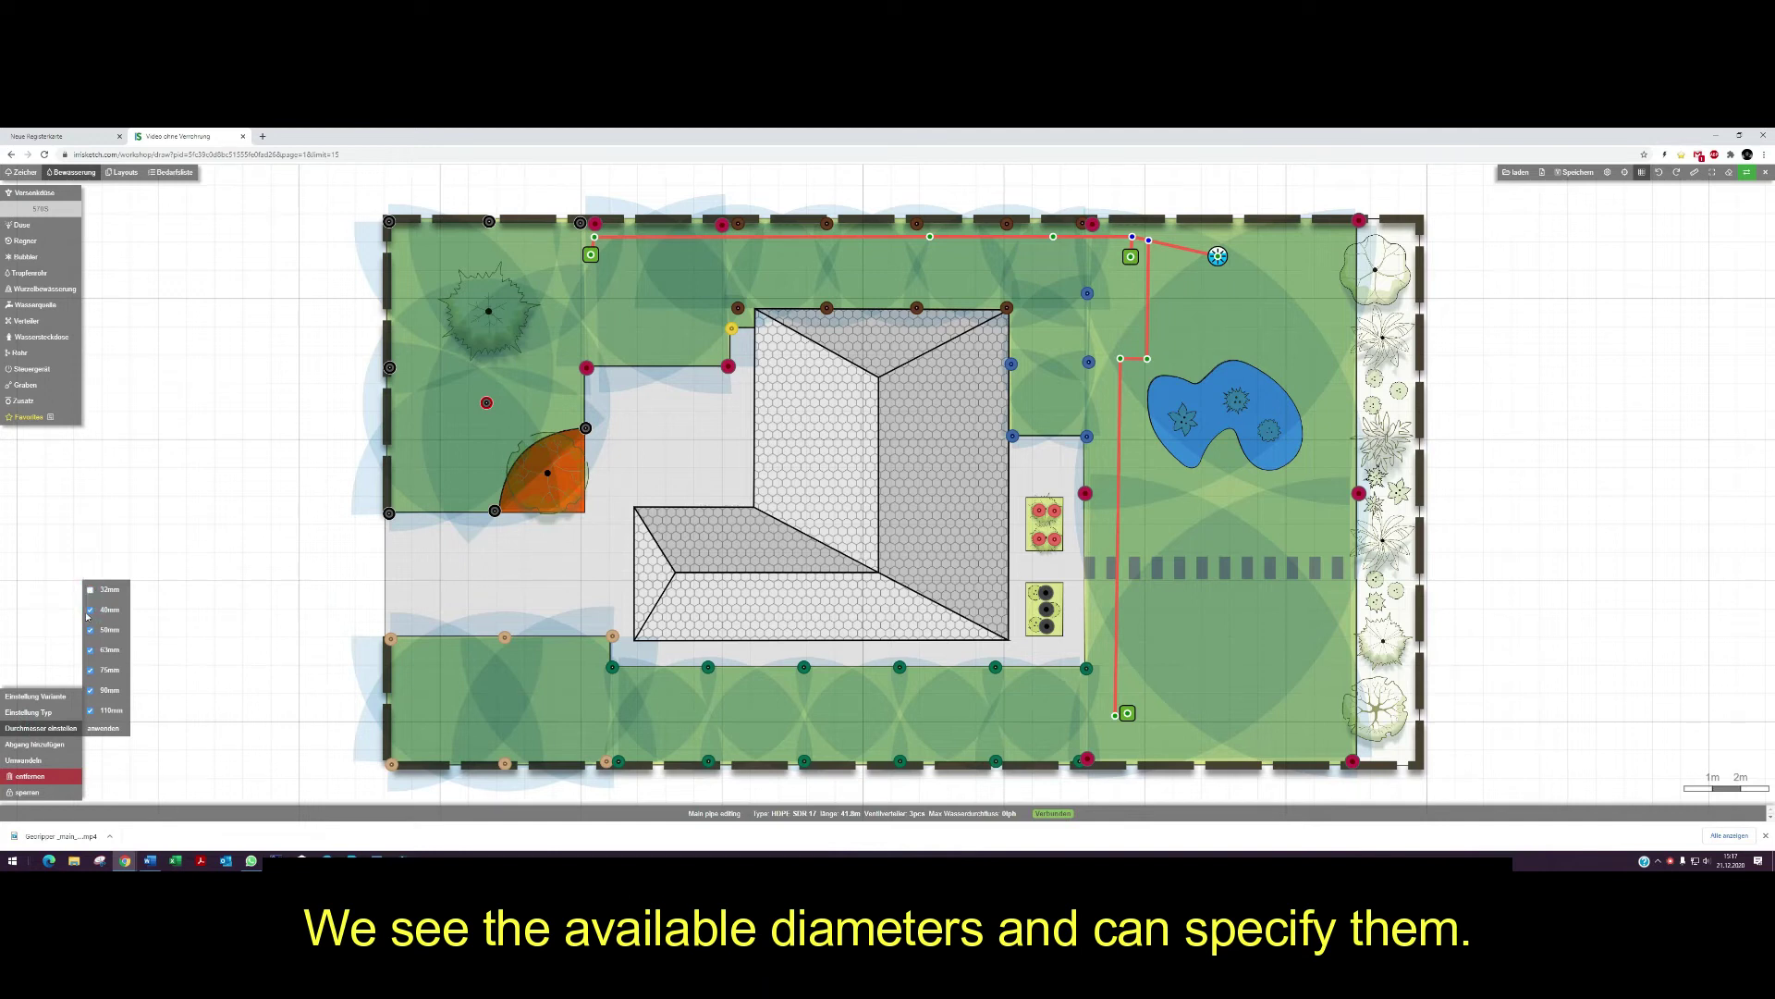
pyautogui.click(102, 729)
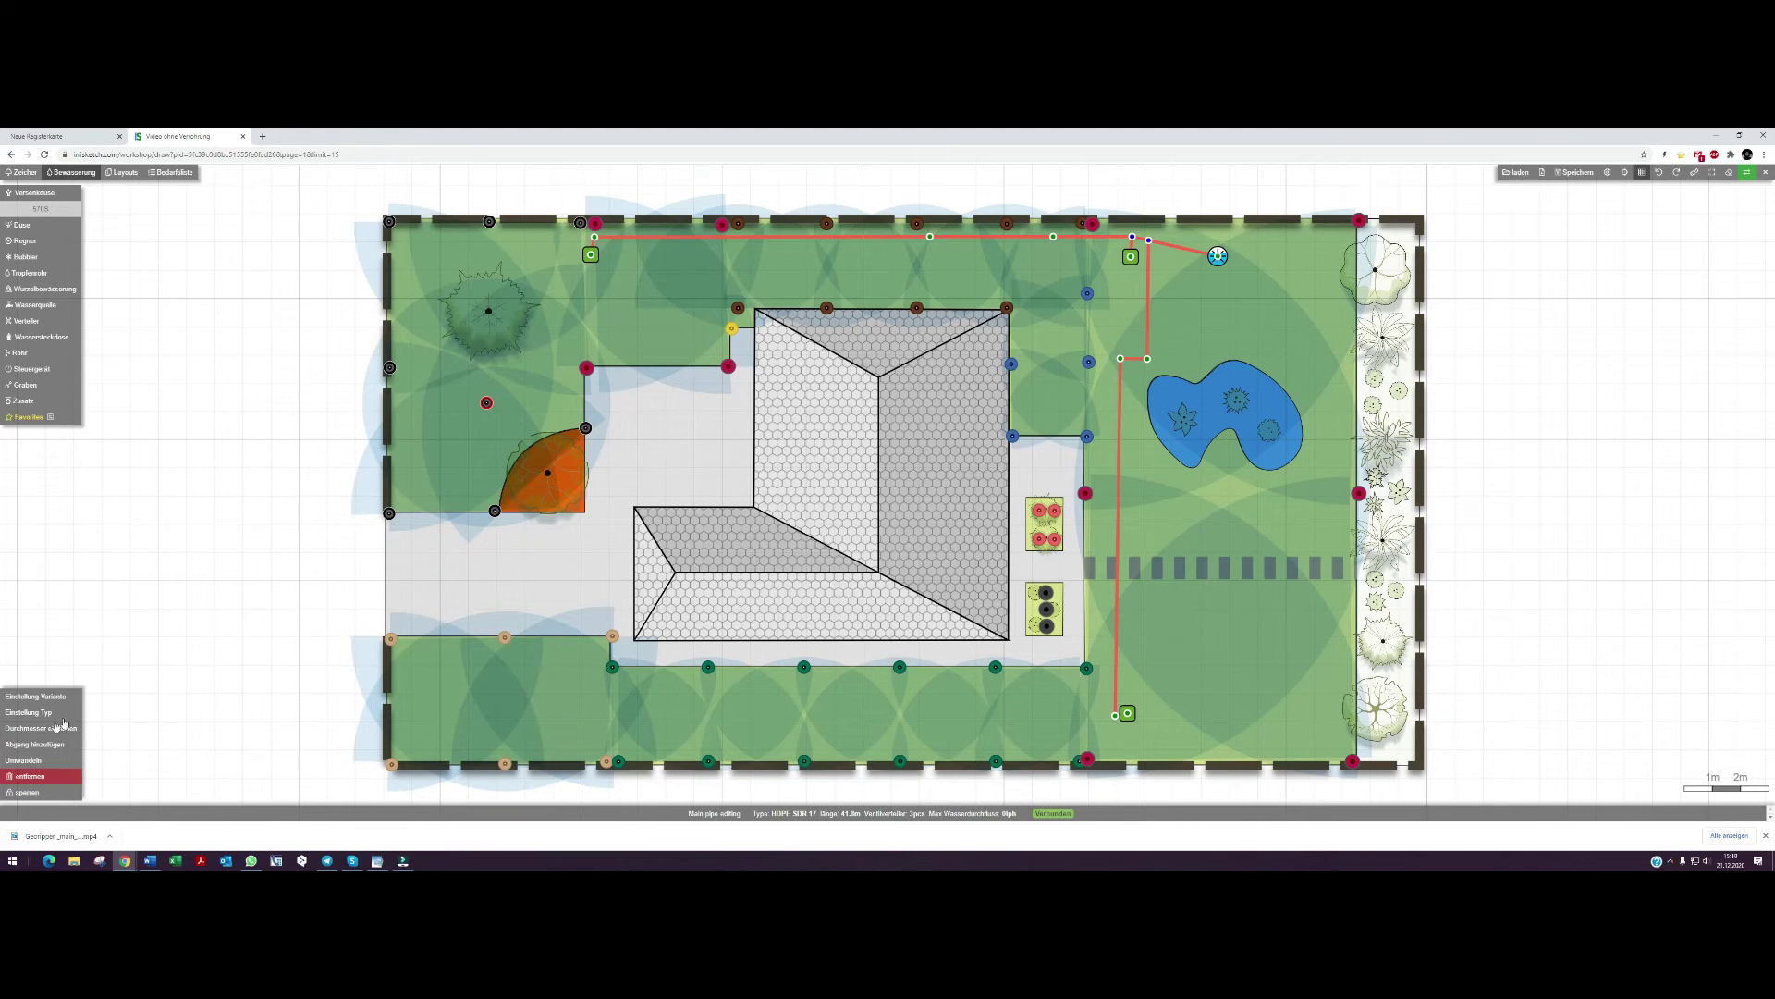
pyautogui.click(32, 729)
pyautogui.click(90, 589)
pyautogui.click(90, 609)
pyautogui.click(90, 630)
pyautogui.click(104, 729)
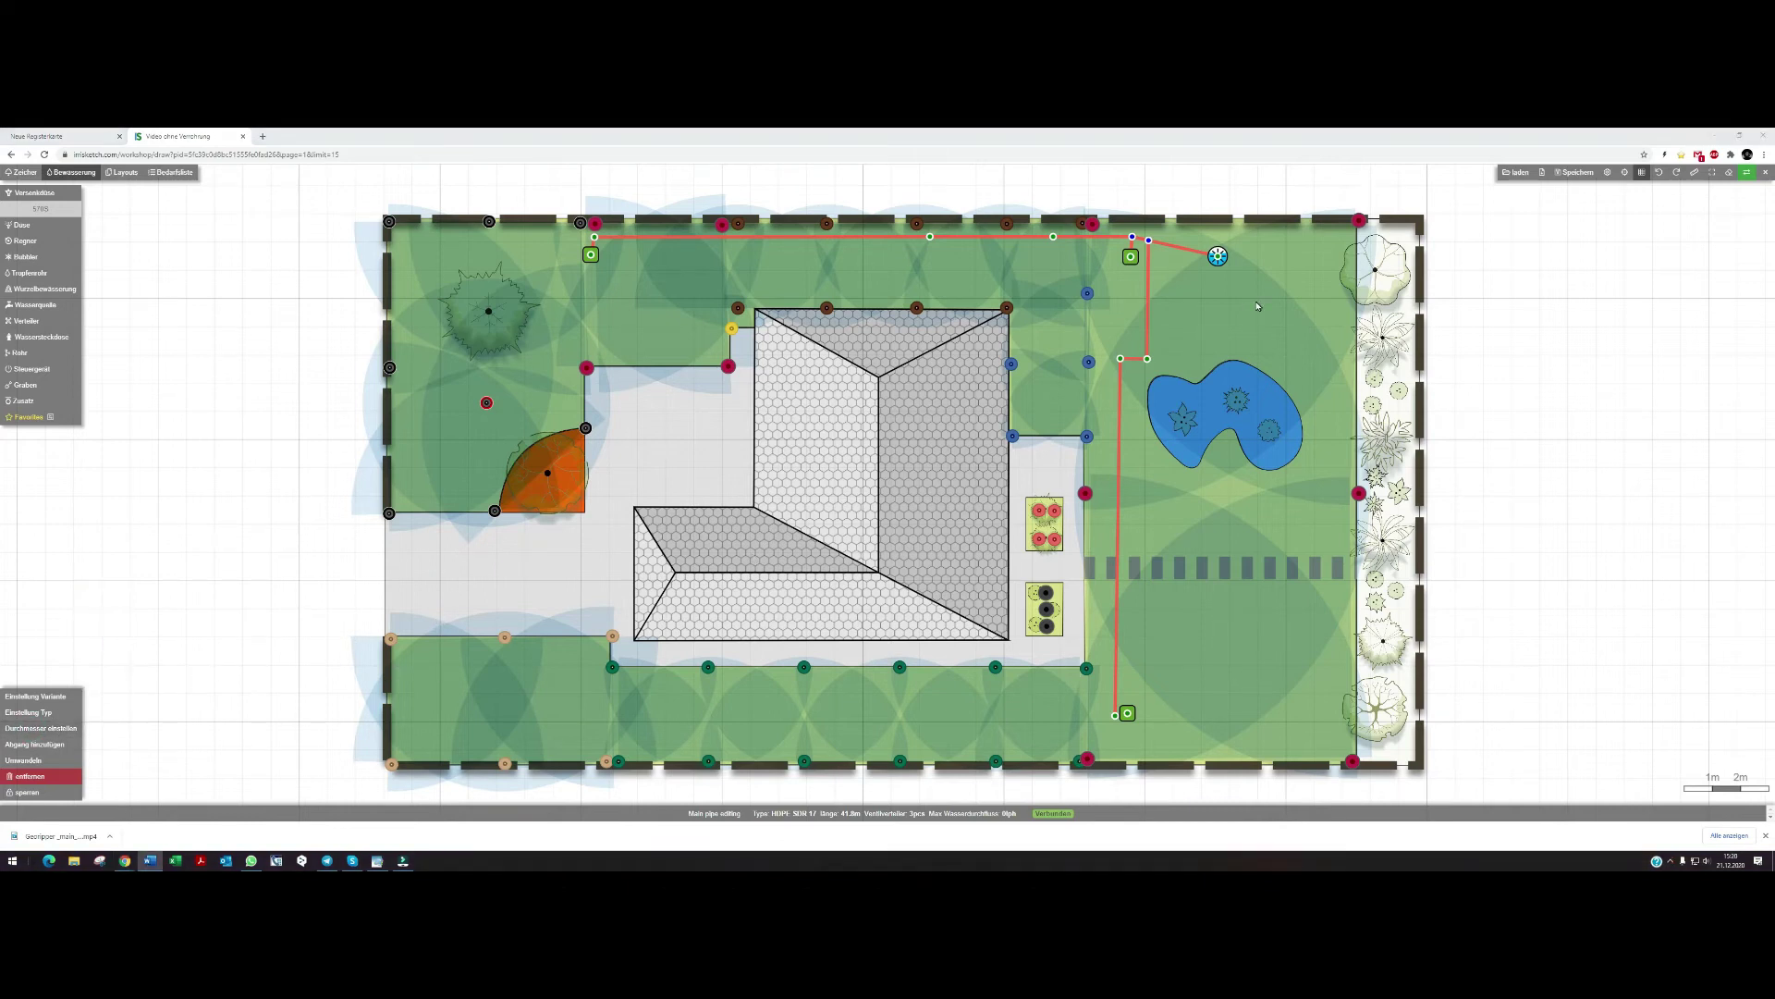
# Select the red main pipe and zoom to inspect its elbows
pyautogui.click(1148, 295)
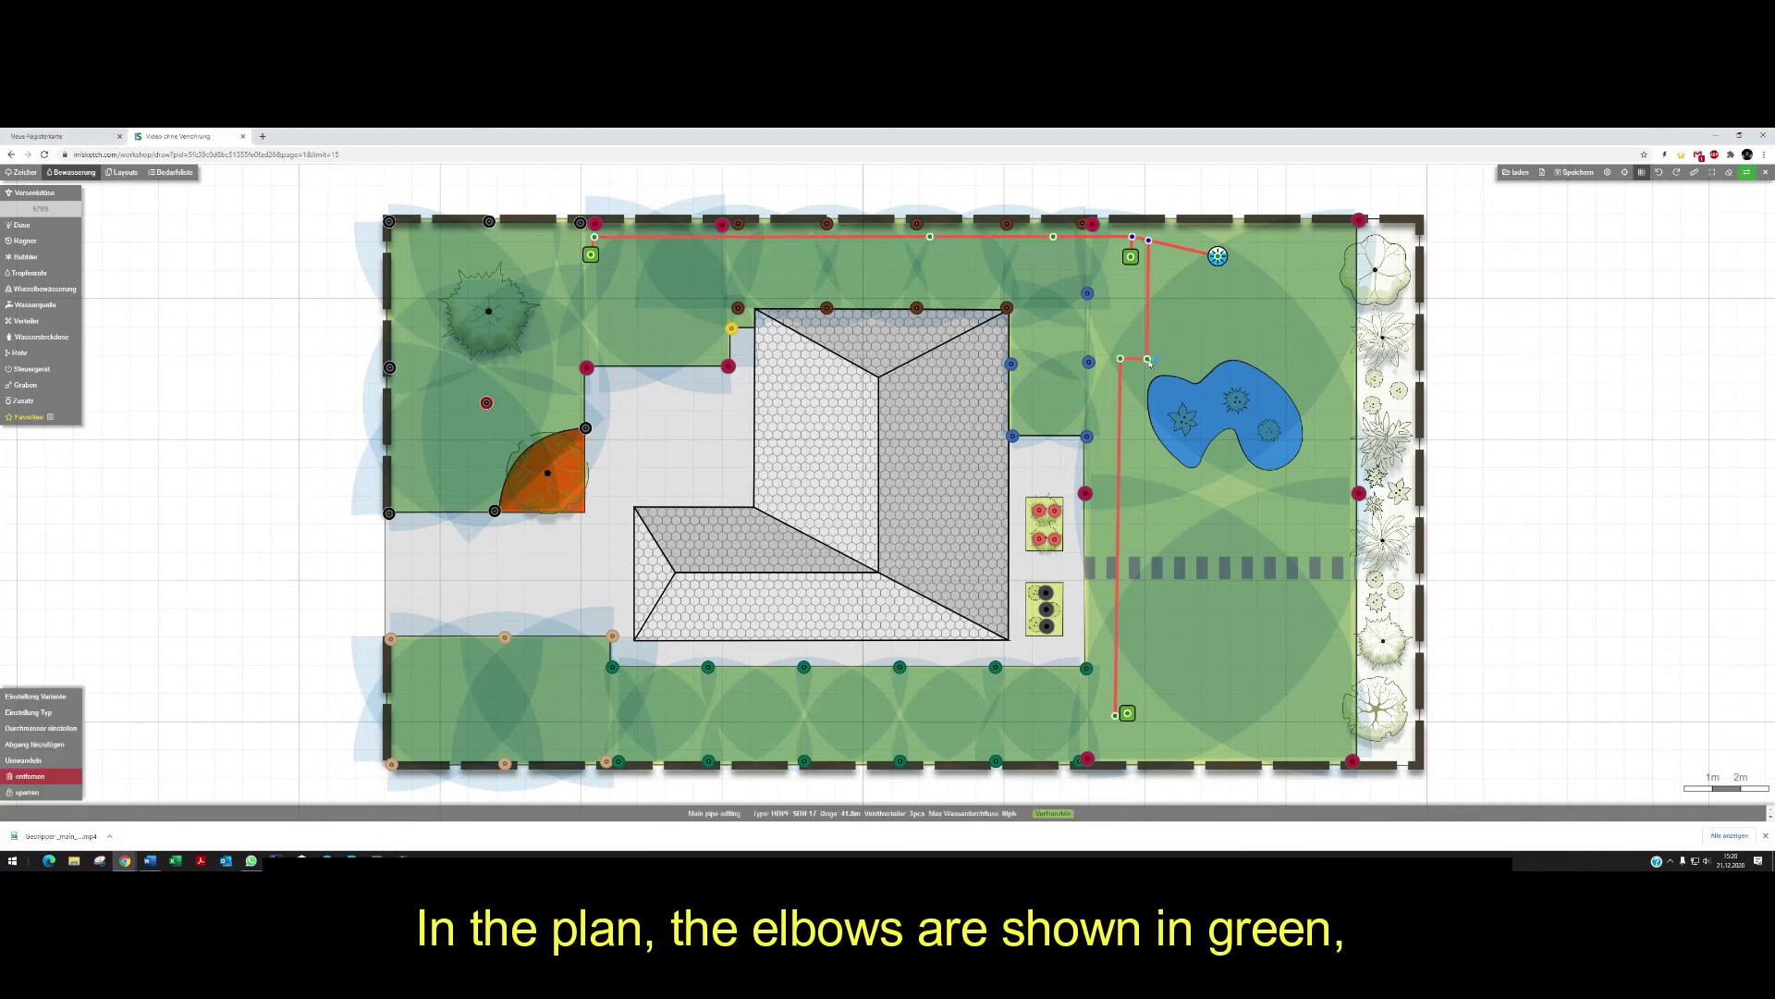
pyautogui.scroll(8, 1148, 362)
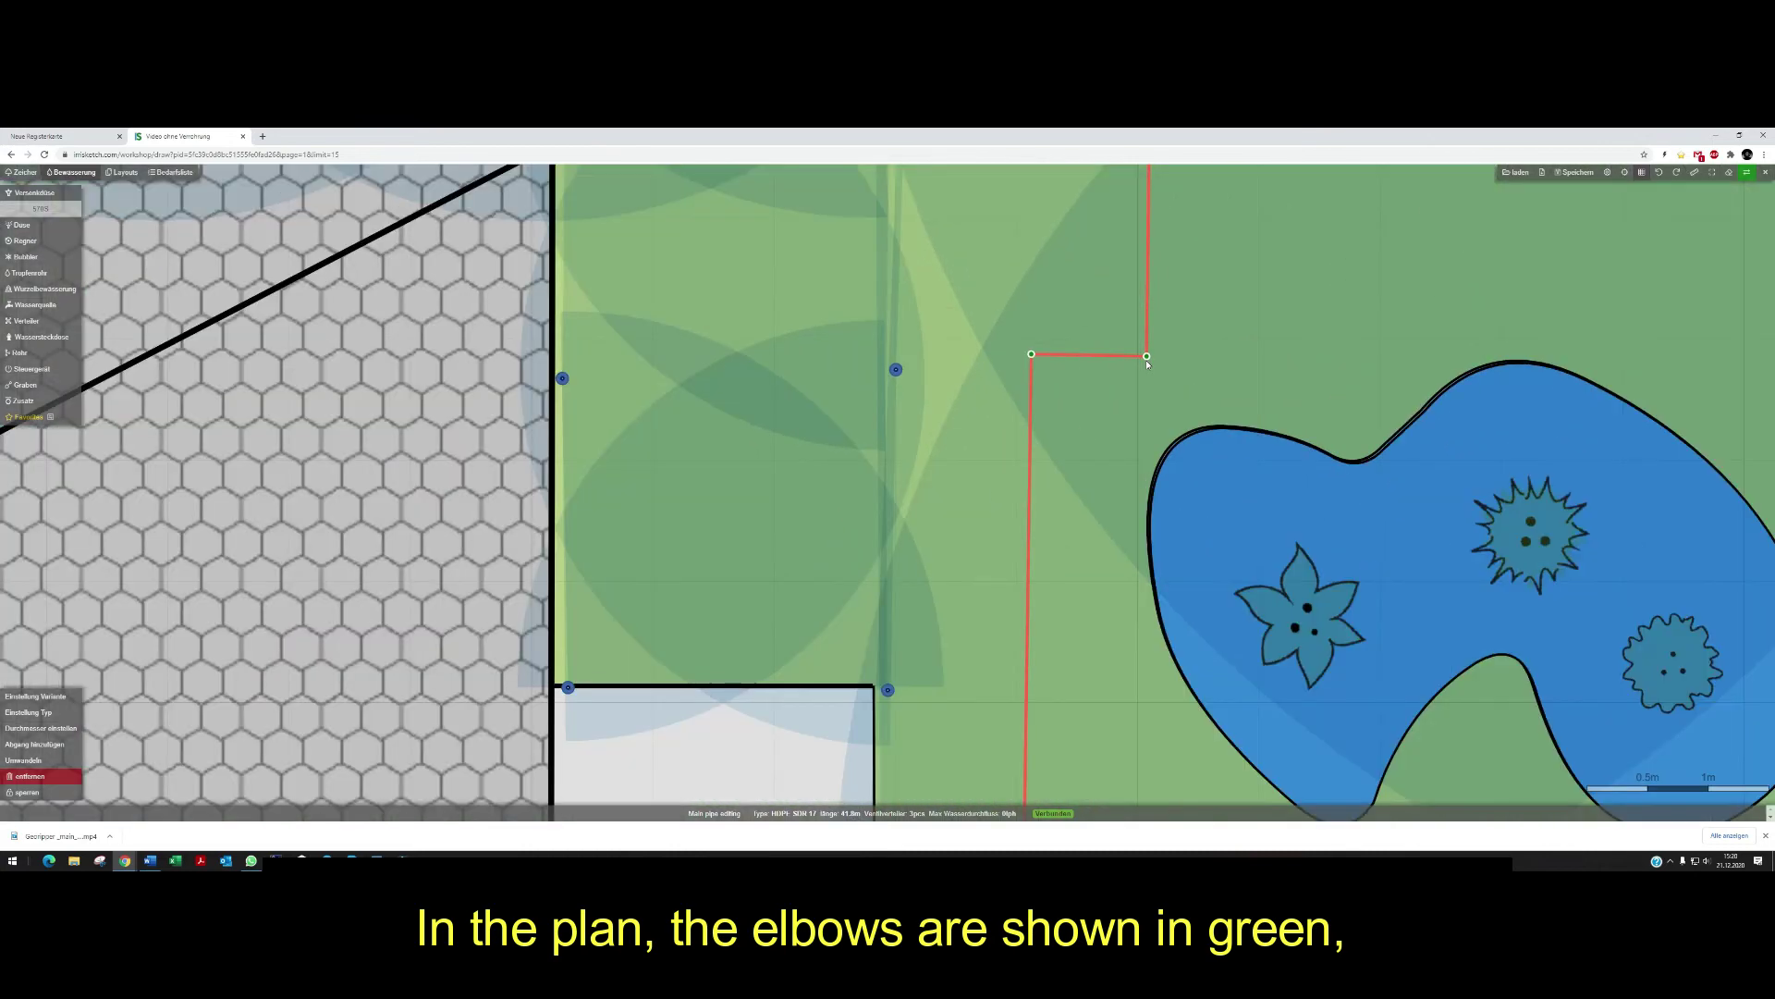
pyautogui.scroll(-10, 1146, 363)
pyautogui.scroll(8, 1118, 372)
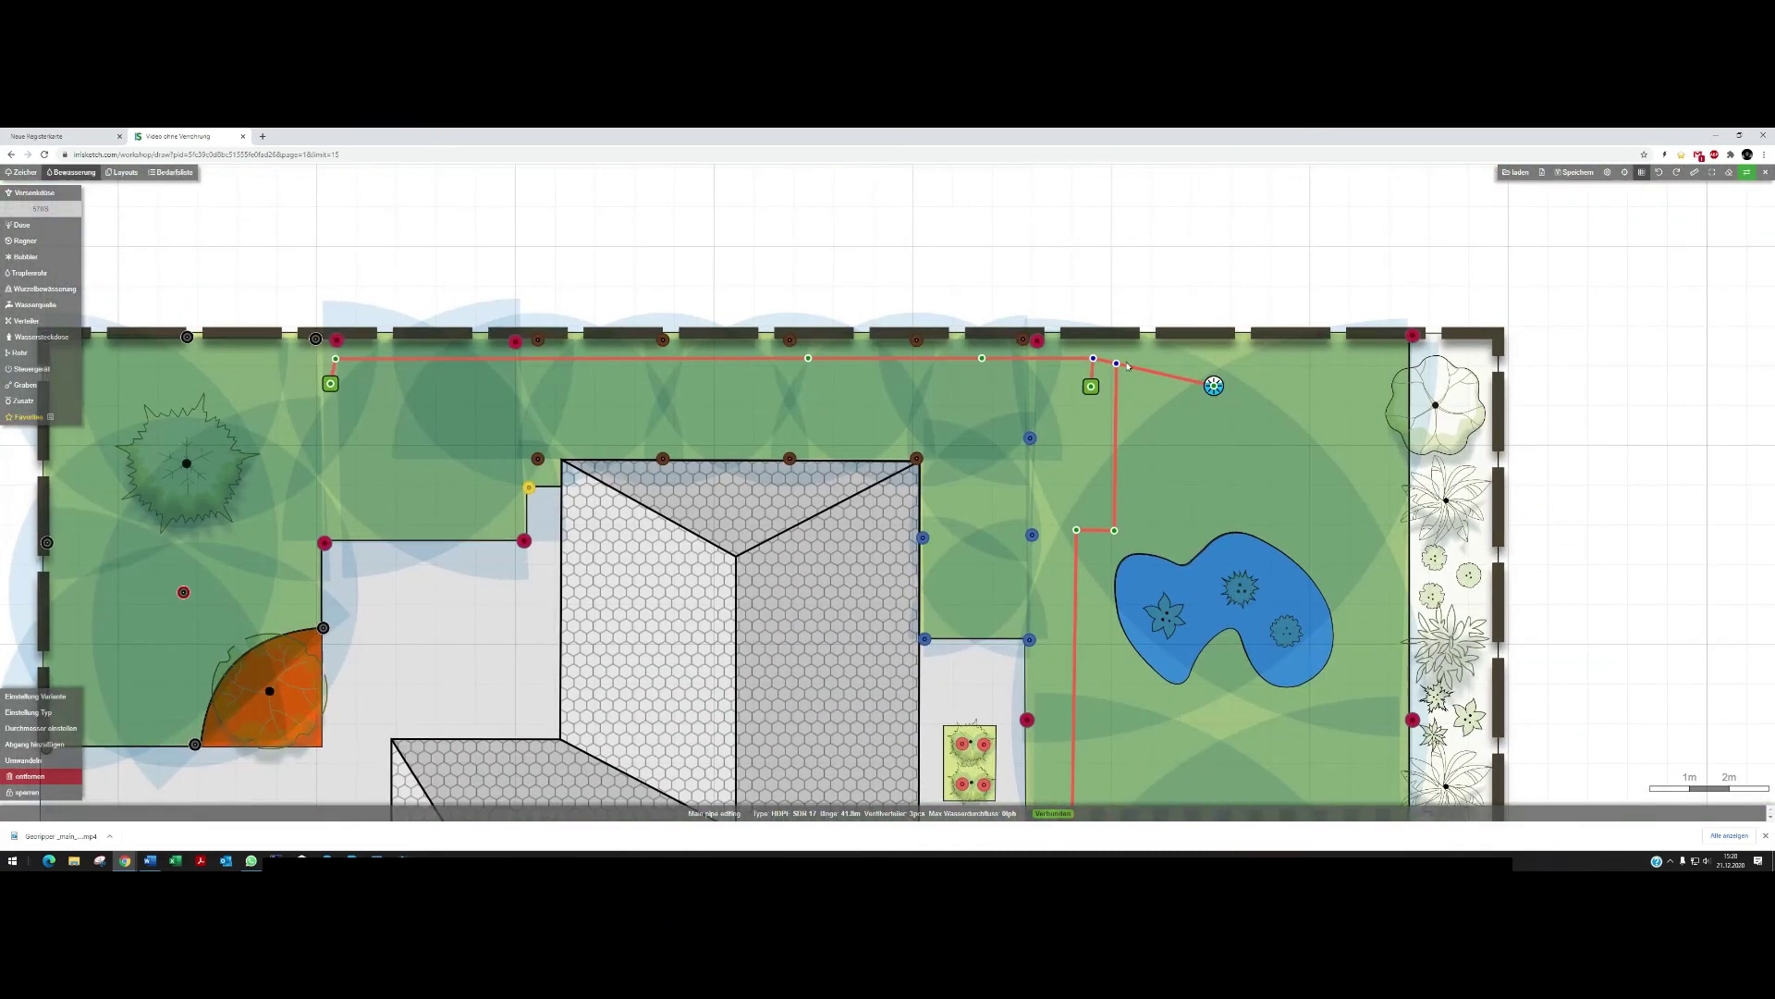
pyautogui.scroll(4, 1118, 373)
pyautogui.scroll(-6, 1118, 373)
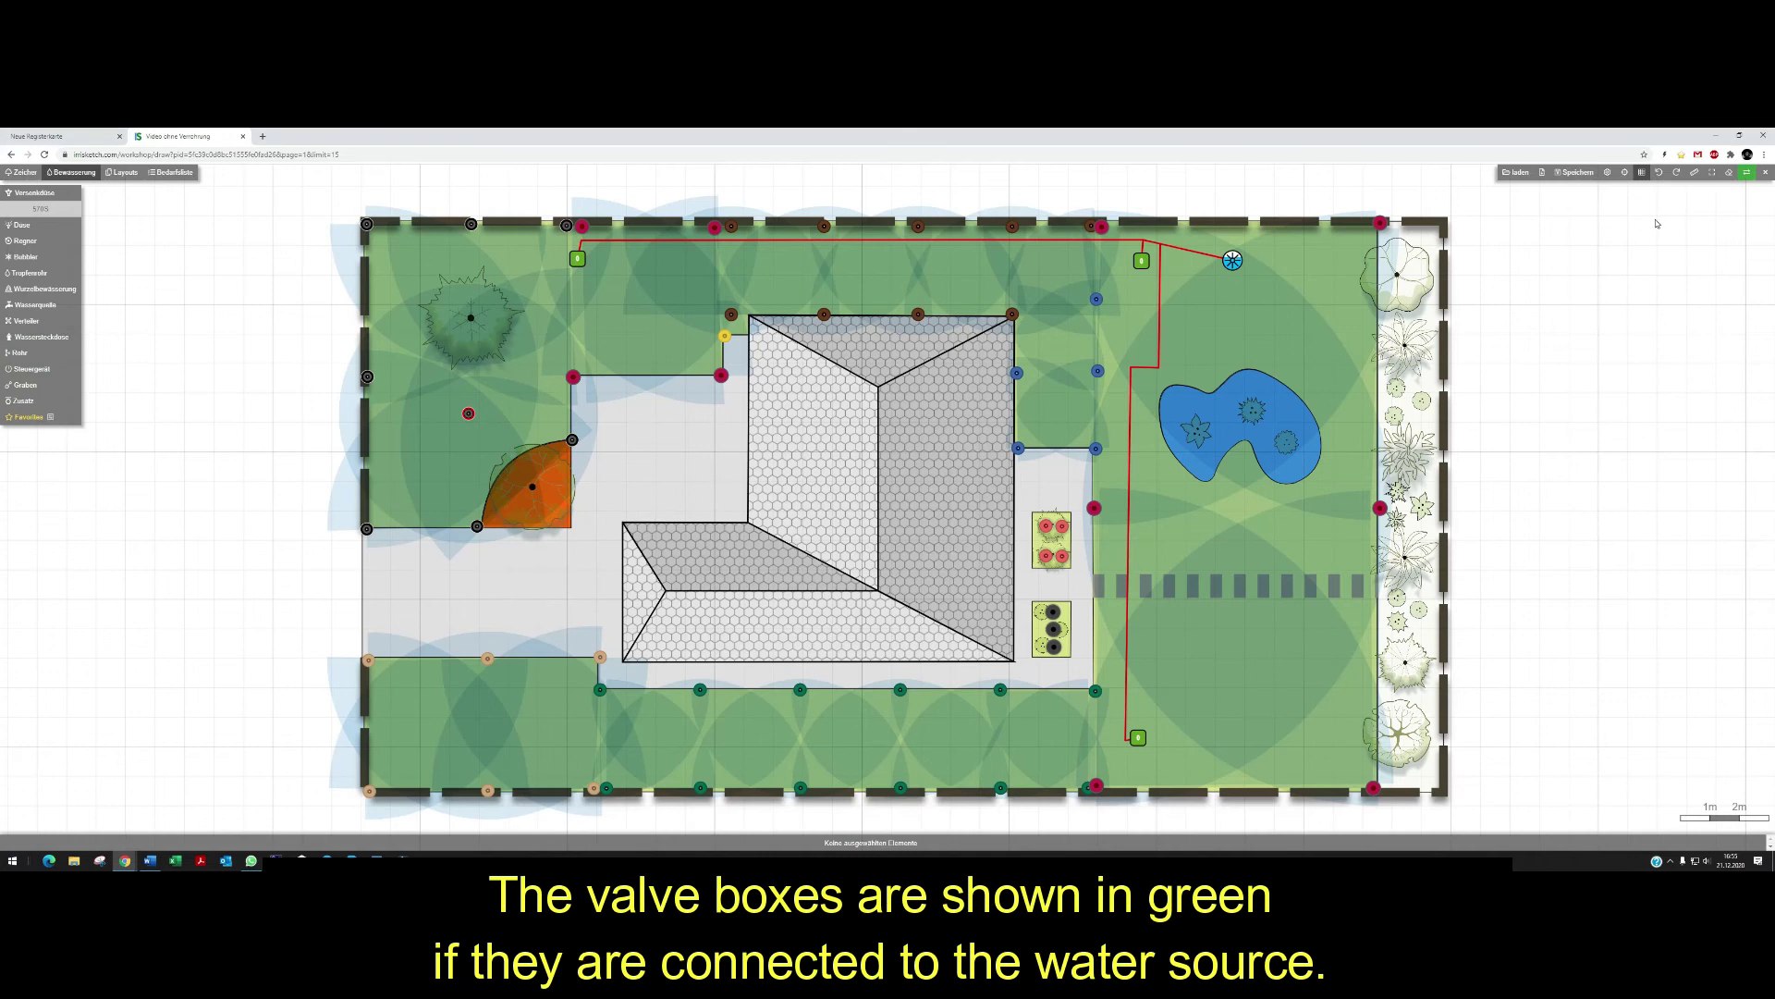
# Alias the valve box near the source VK1, the lower one VK2 and the upper-left one VK3
pyautogui.click(1143, 262)
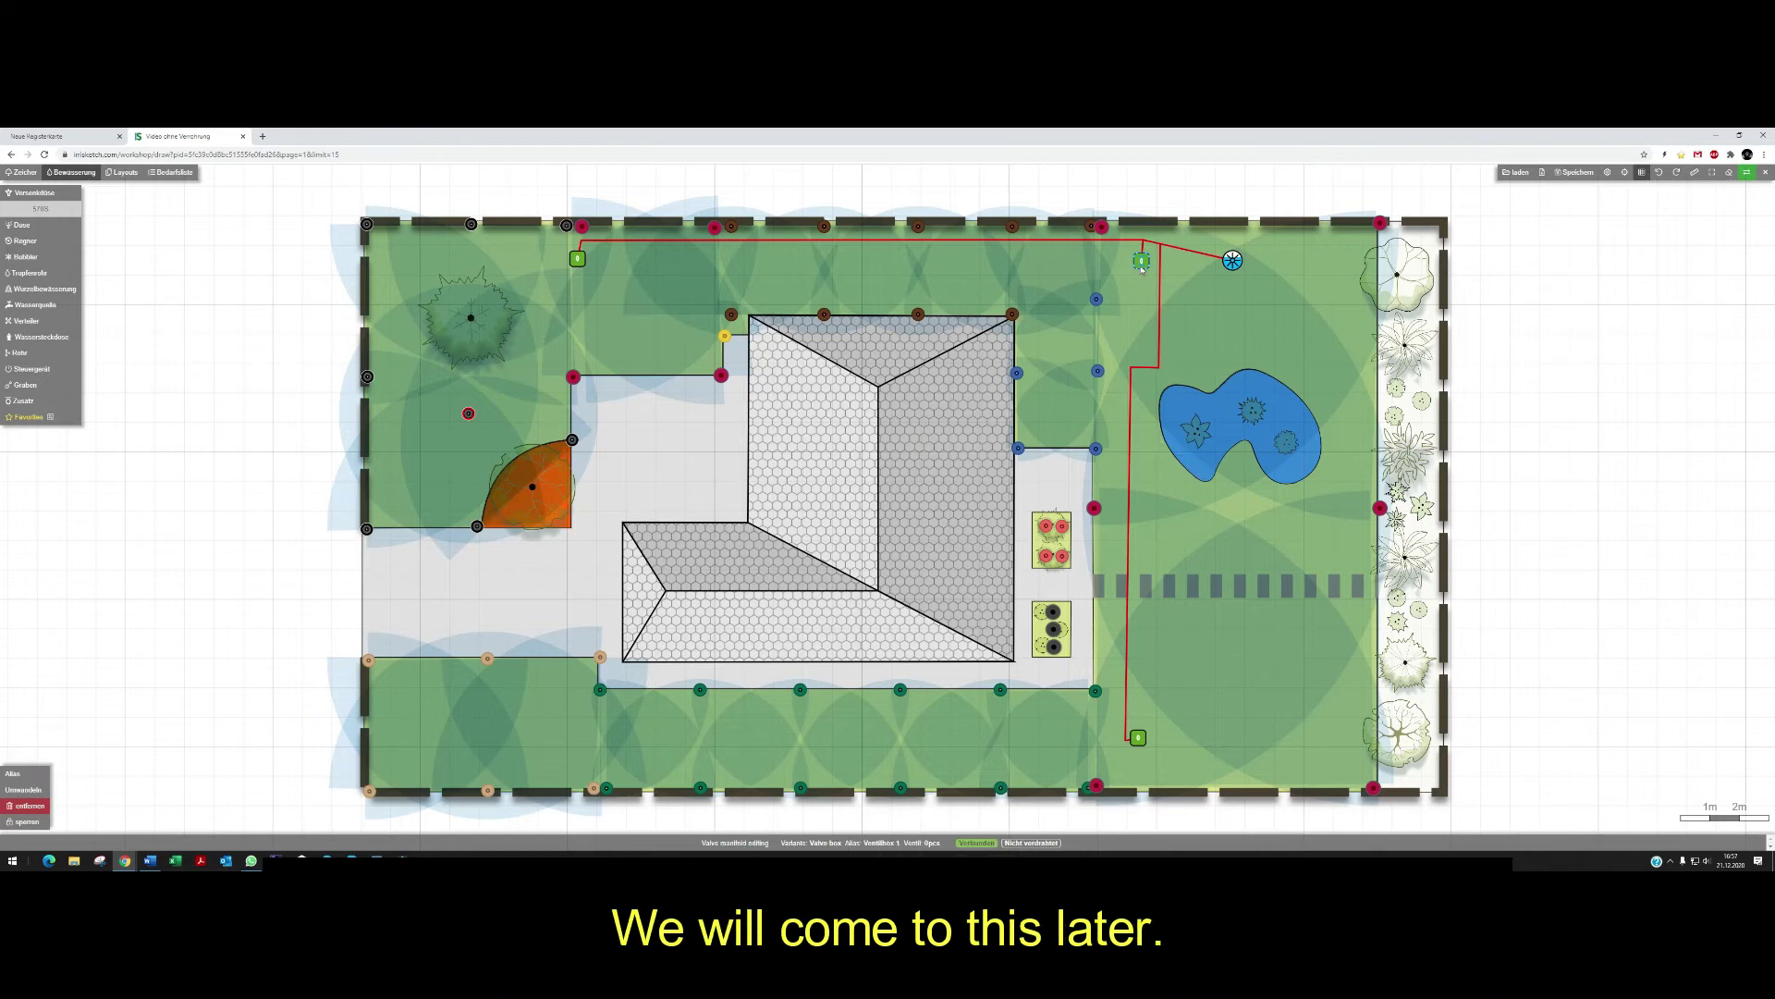
pyautogui.click(7, 775)
pyautogui.write('V')
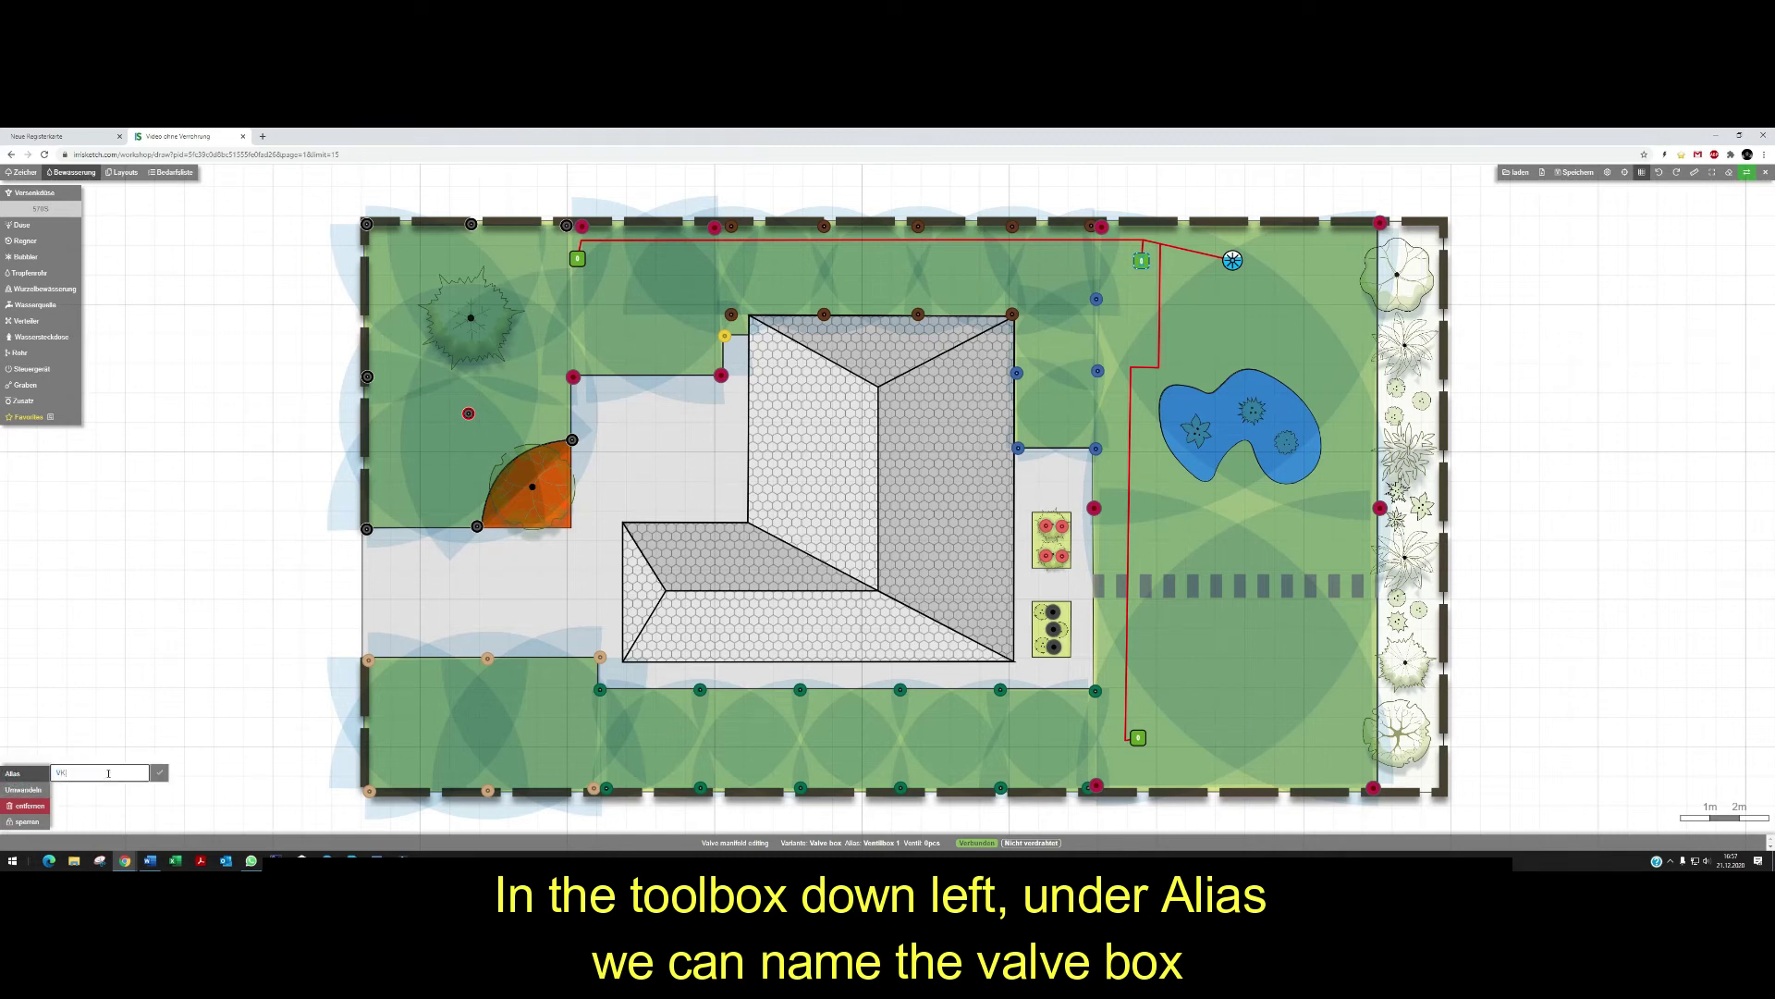
pyautogui.write('K1')
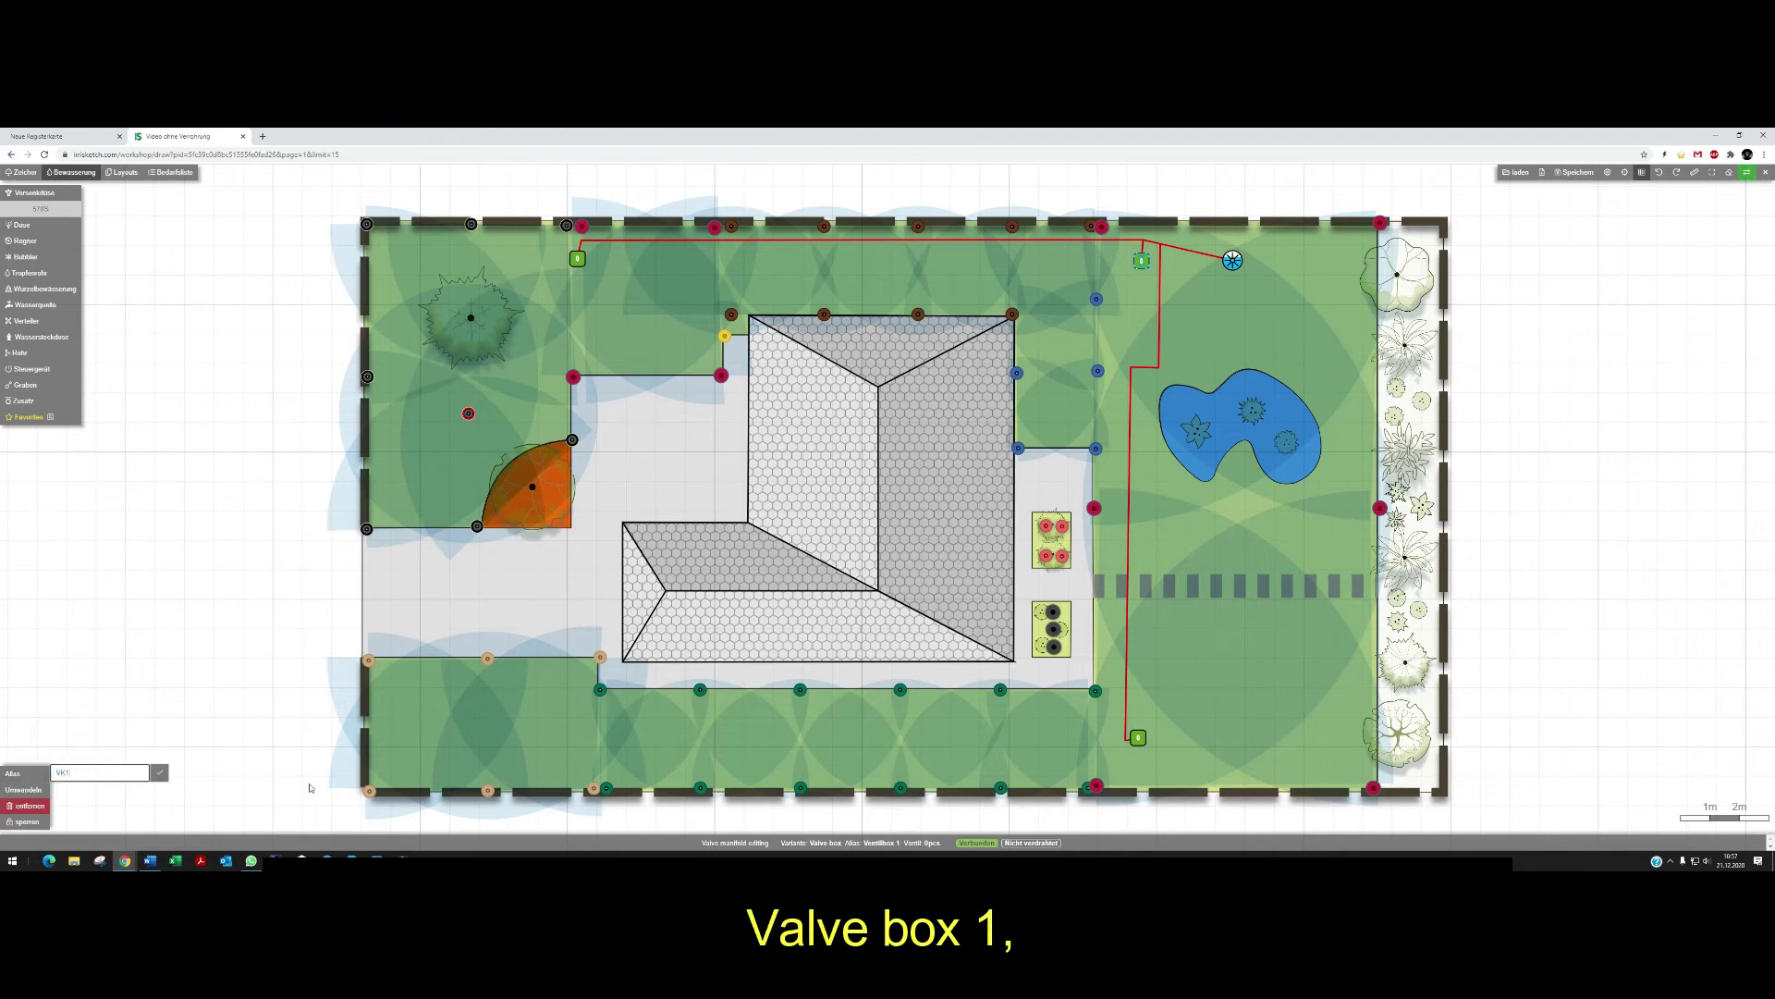
pyautogui.click(160, 773)
pyautogui.click(1137, 738)
pyautogui.click(12, 773)
pyautogui.write('VK')
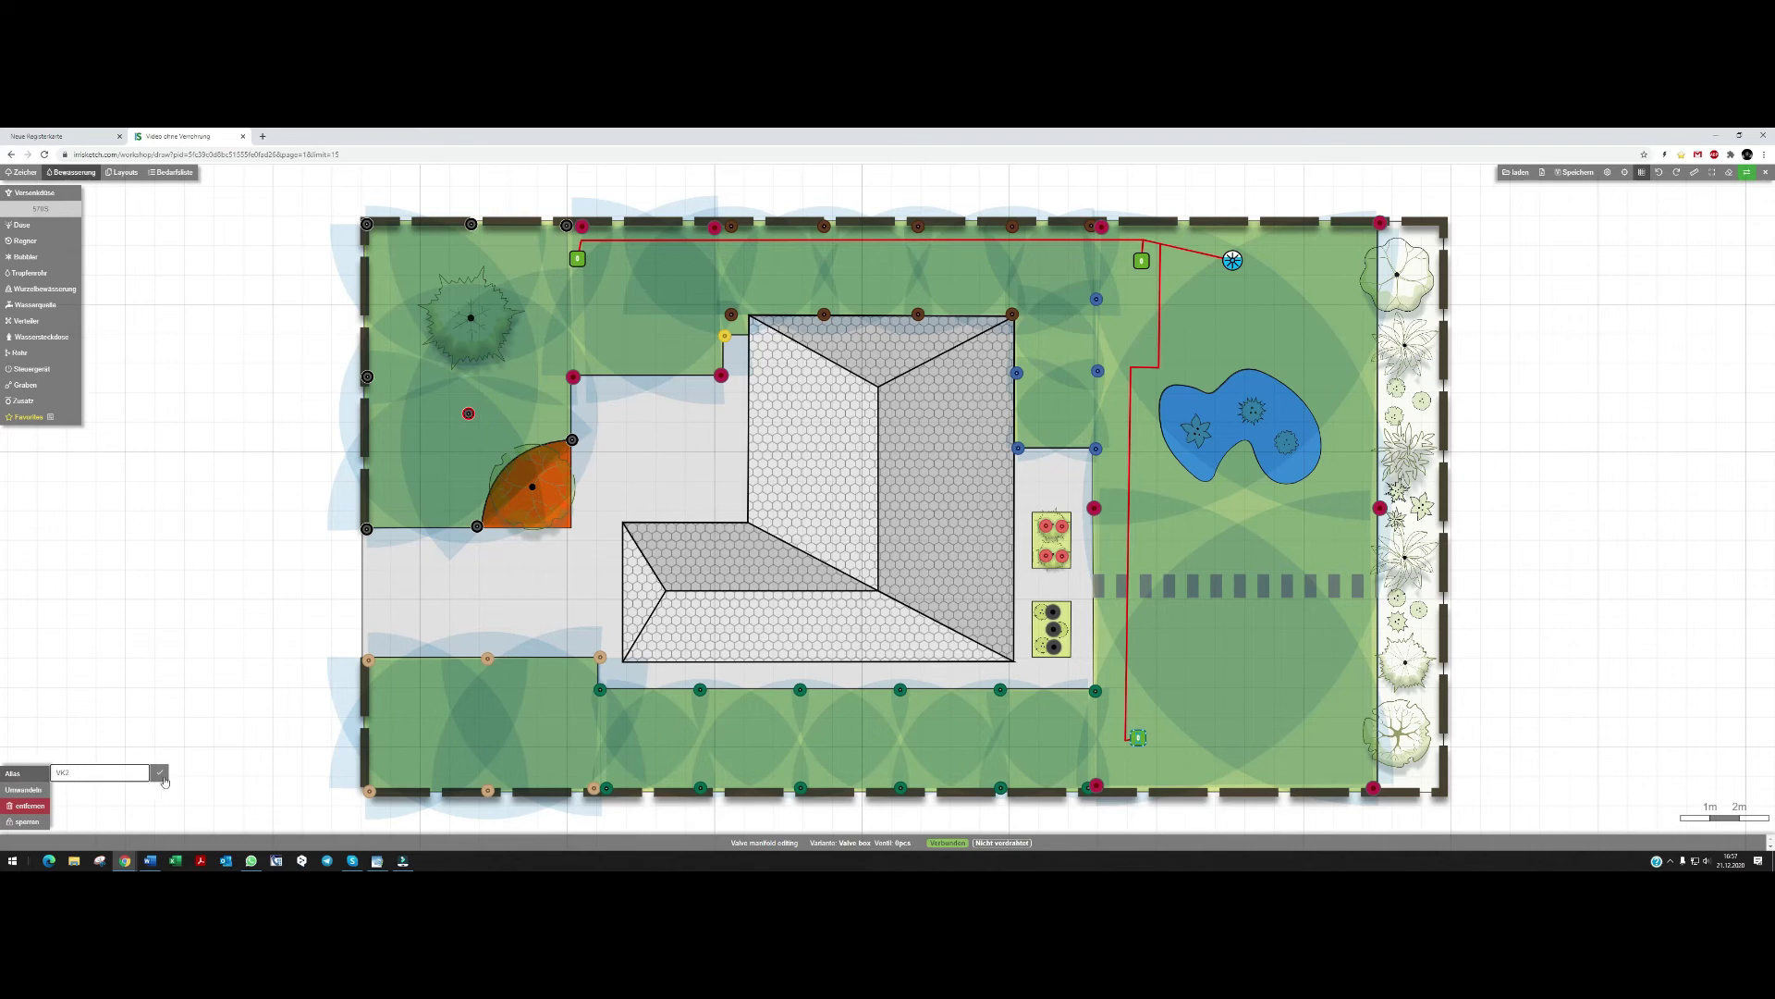
pyautogui.click(160, 773)
pyautogui.click(578, 260)
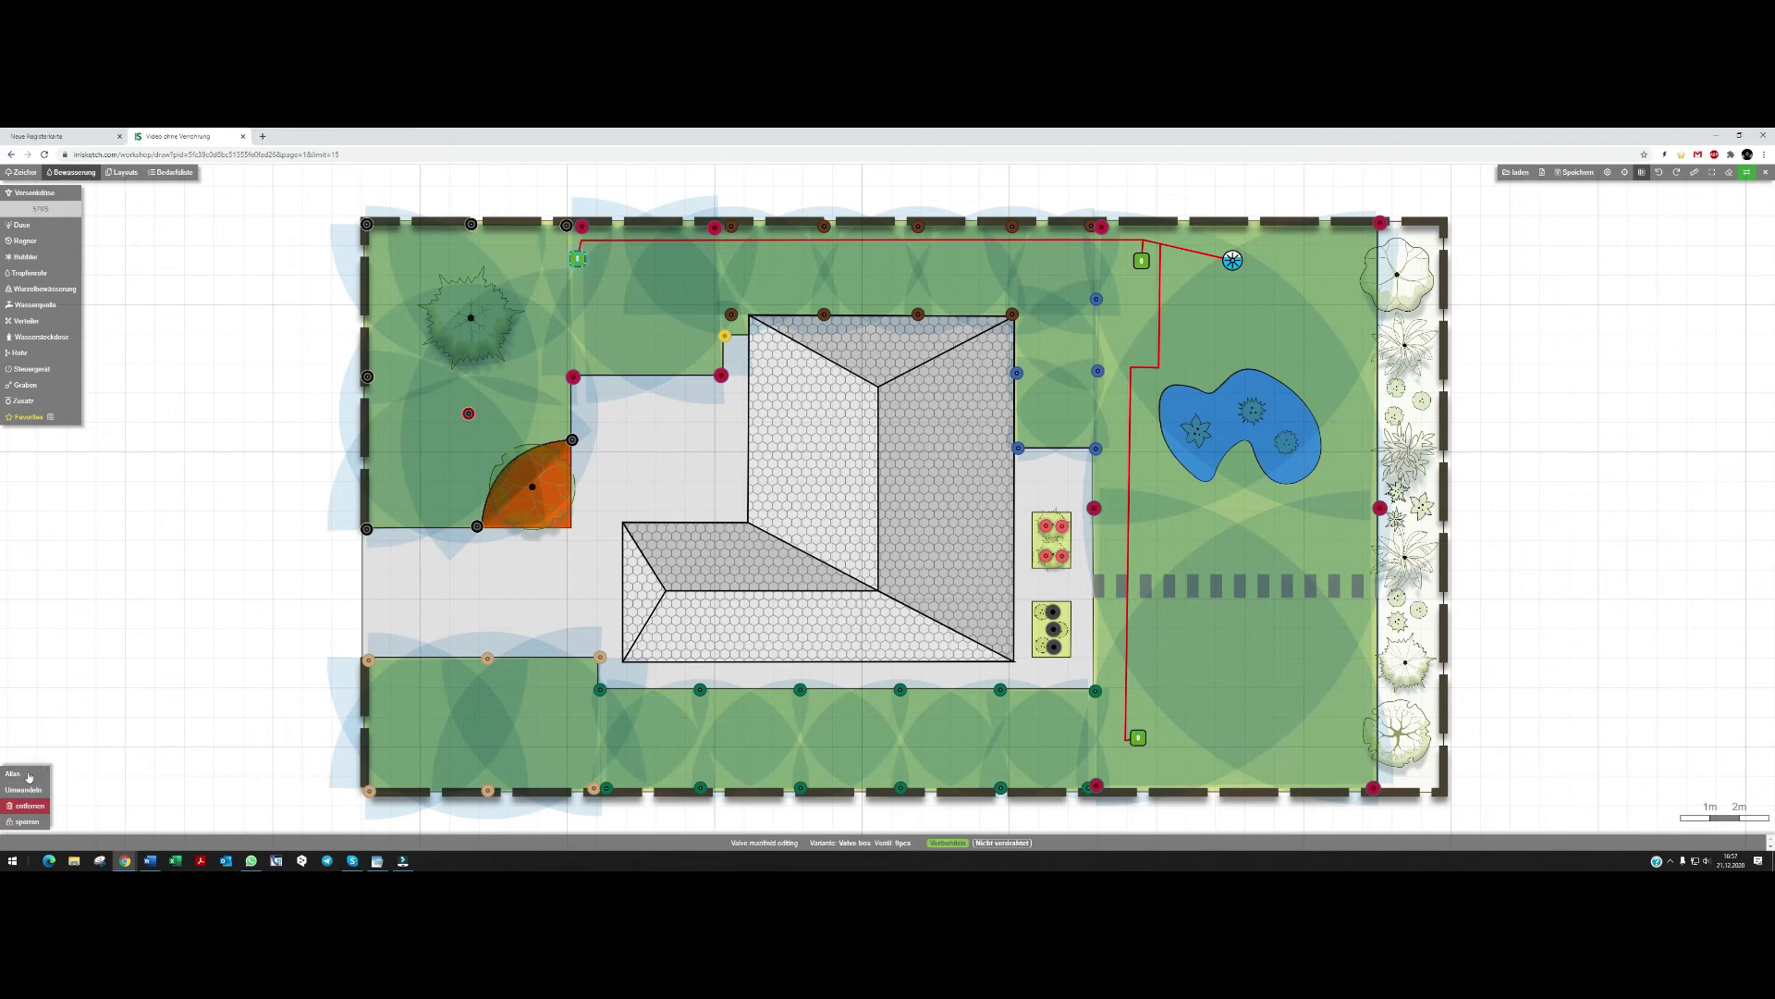
pyautogui.click(28, 775)
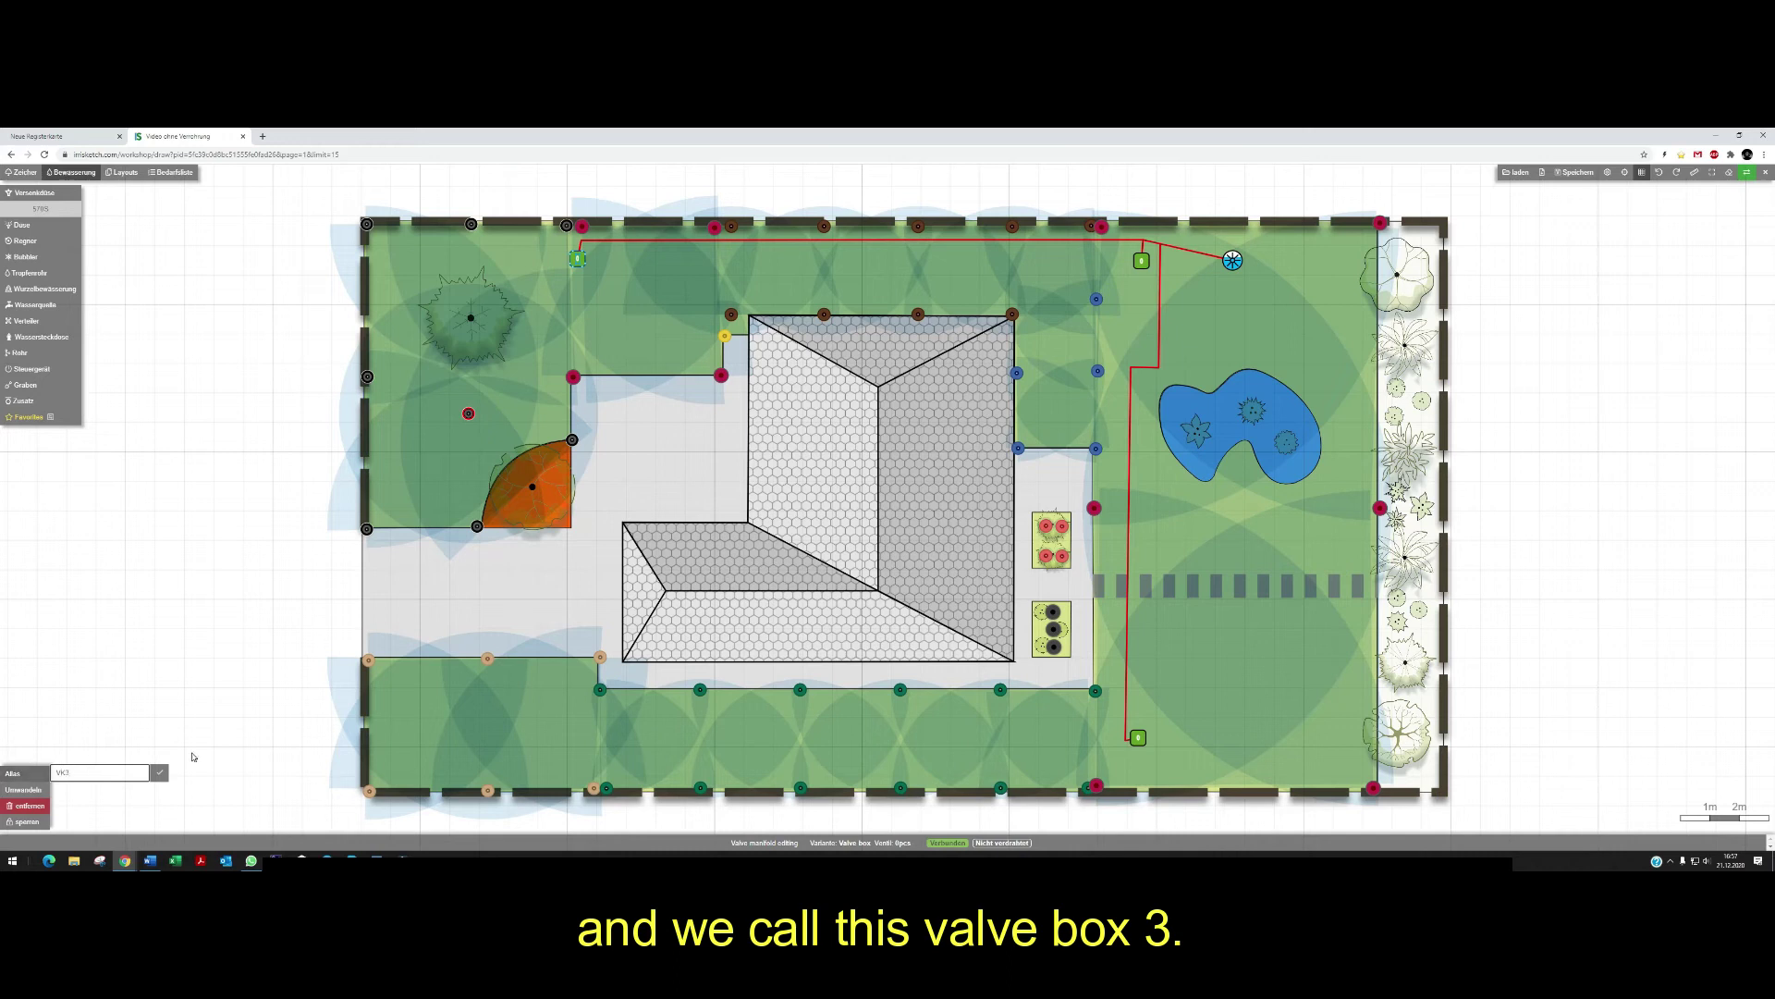
pyautogui.click(162, 774)
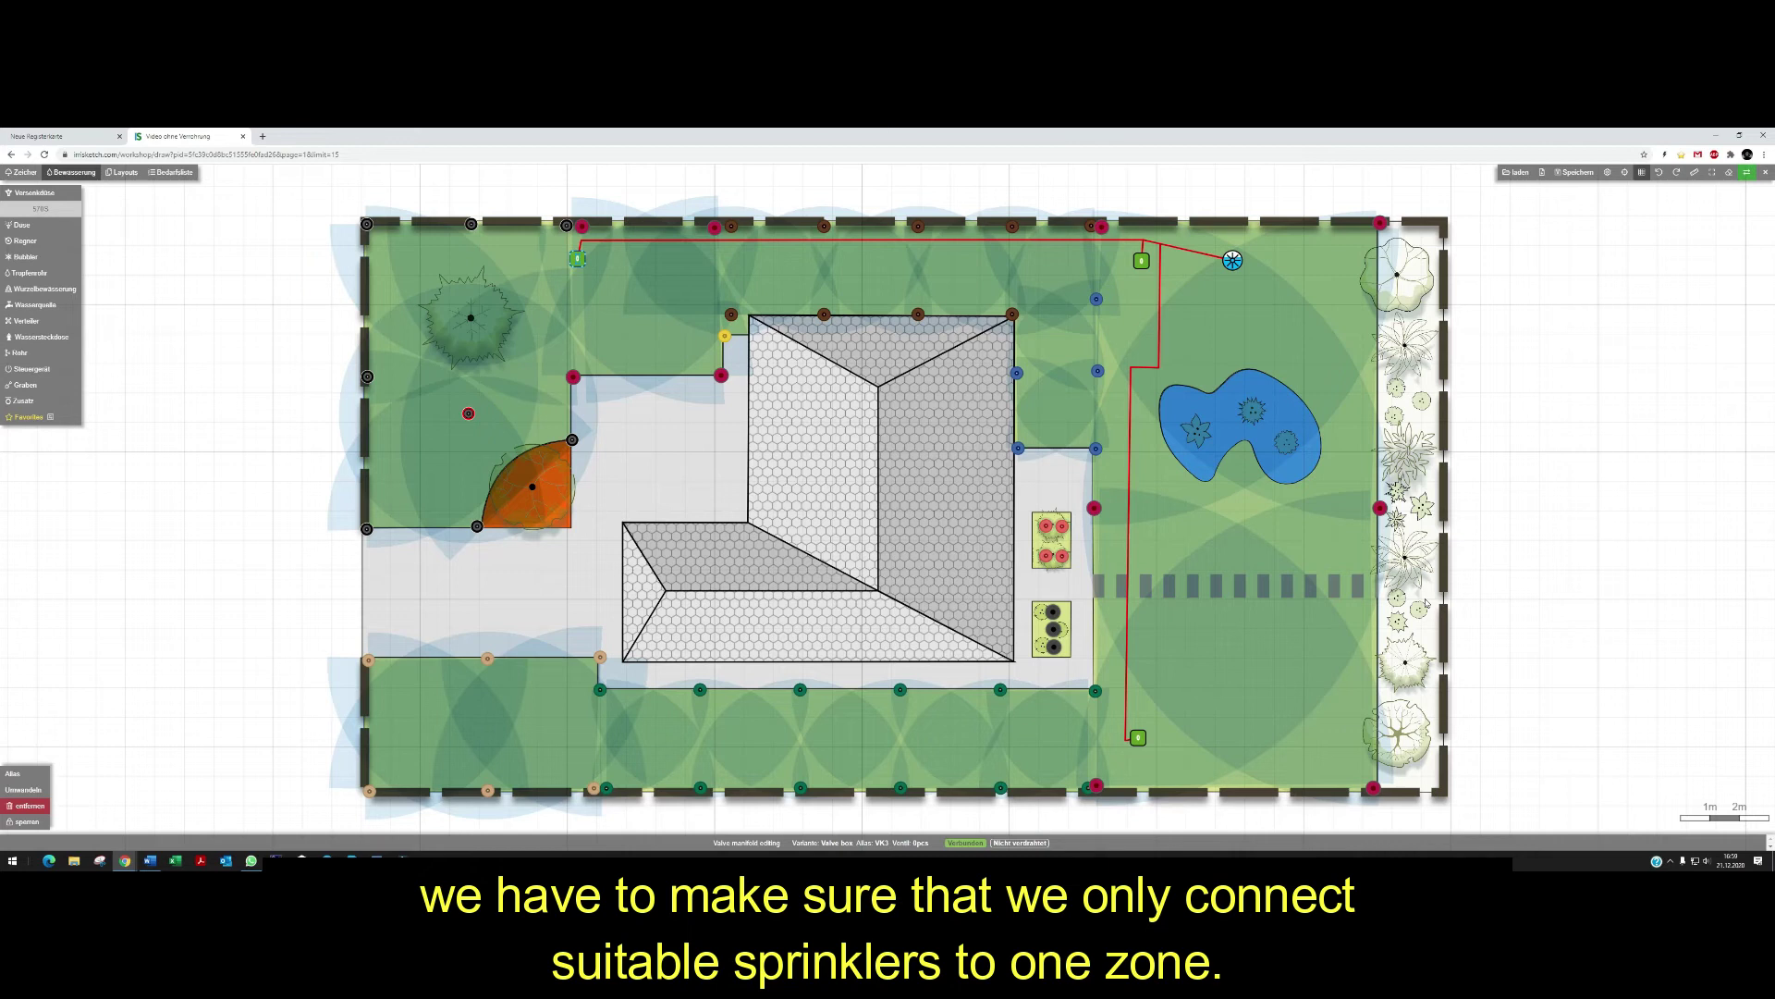
# Draw an HDPE SDR 17 lateral pipe from the top valve box along the top edge to the top-right sprinkler
pyautogui.click(20, 353)
pyautogui.click(107, 353)
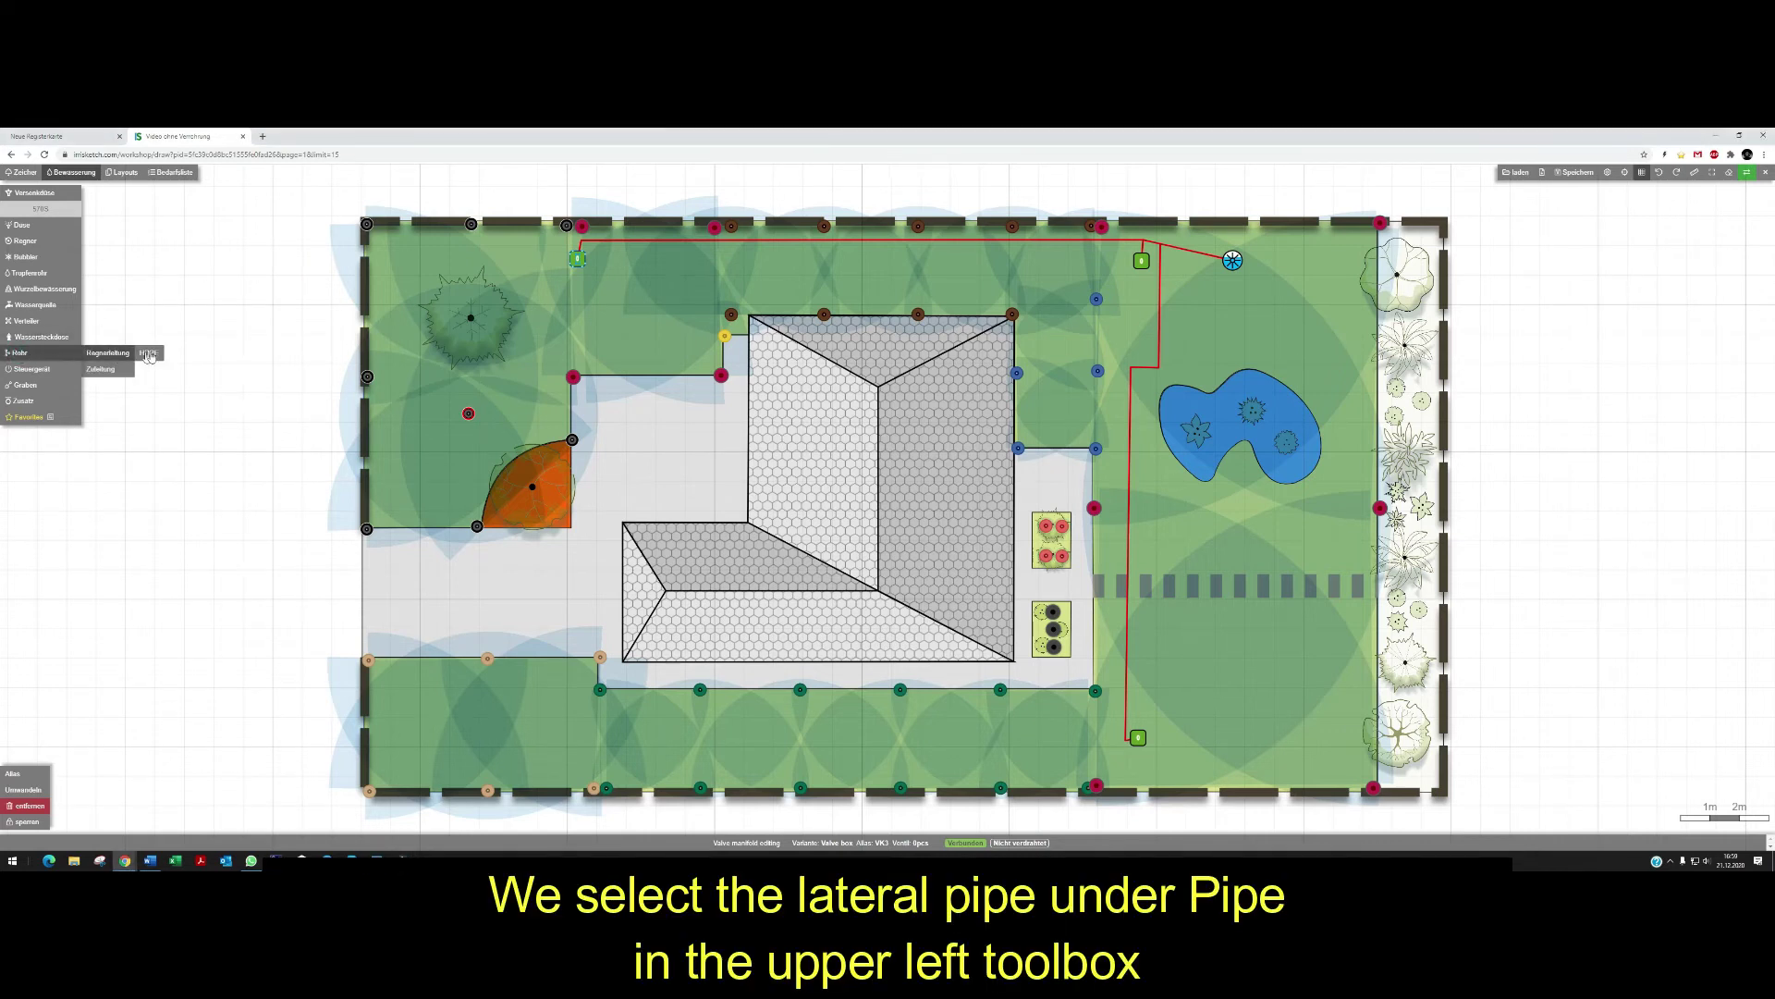
pyautogui.click(148, 354)
pyautogui.click(182, 403)
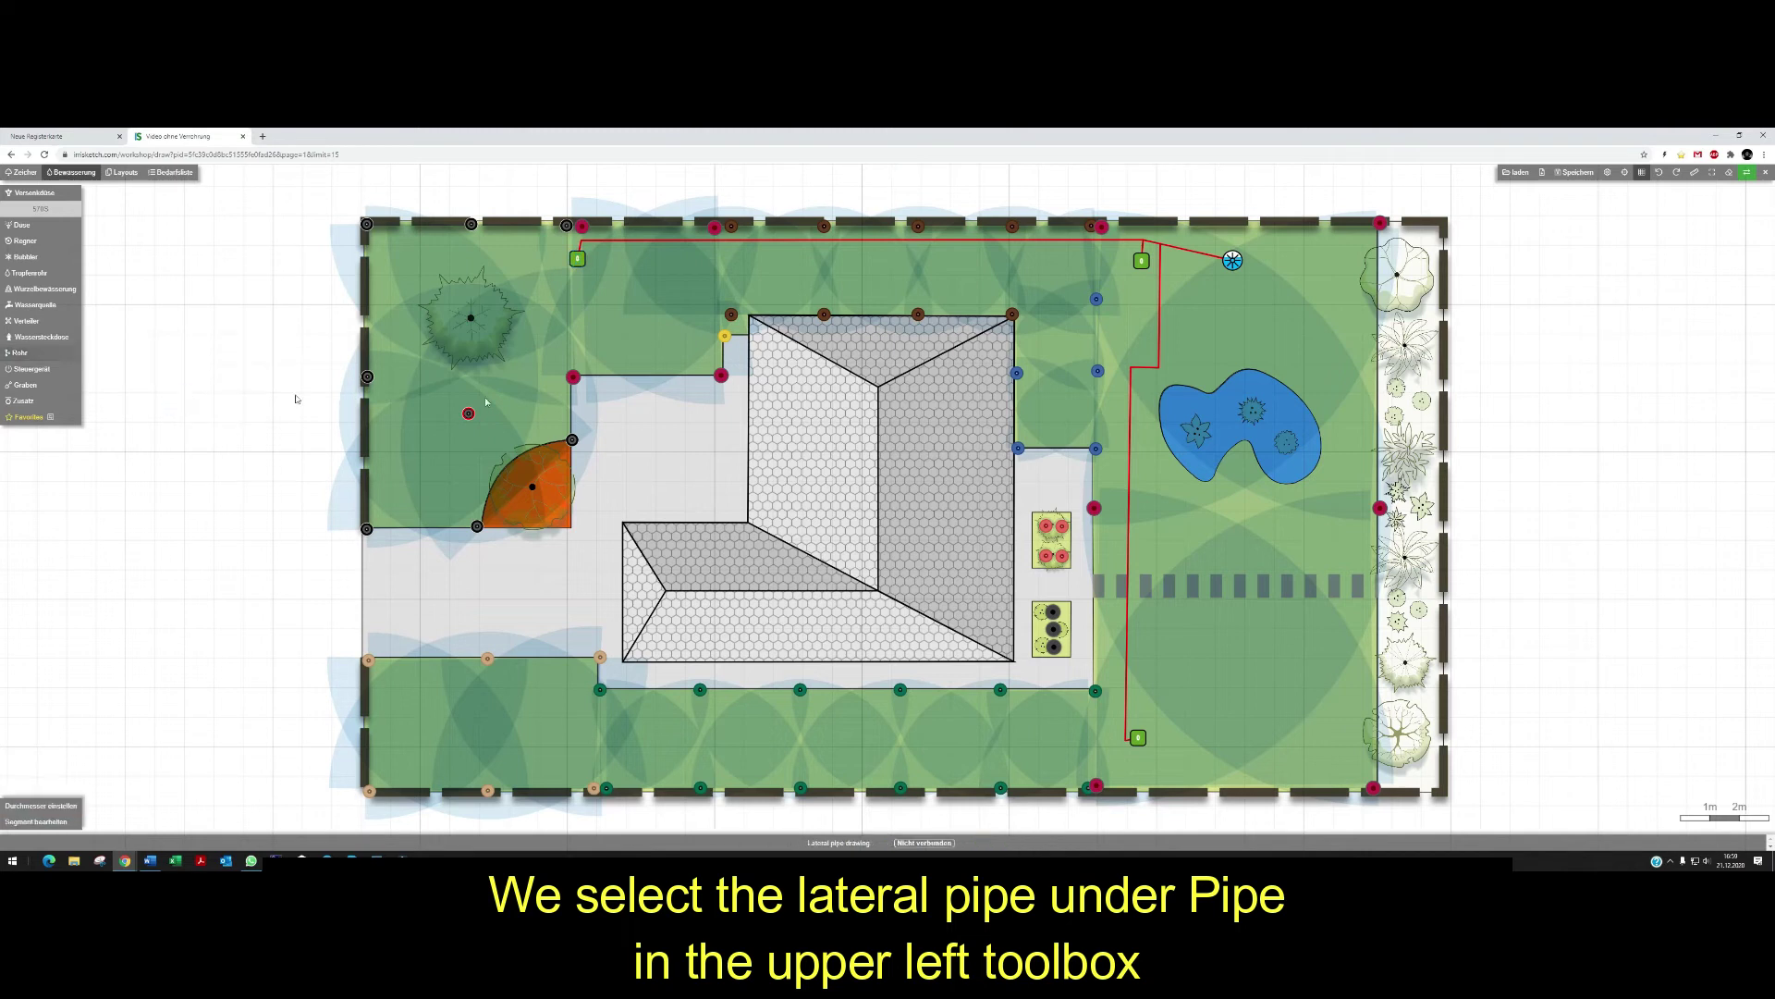
pyautogui.click(1141, 262)
pyautogui.click(1109, 260)
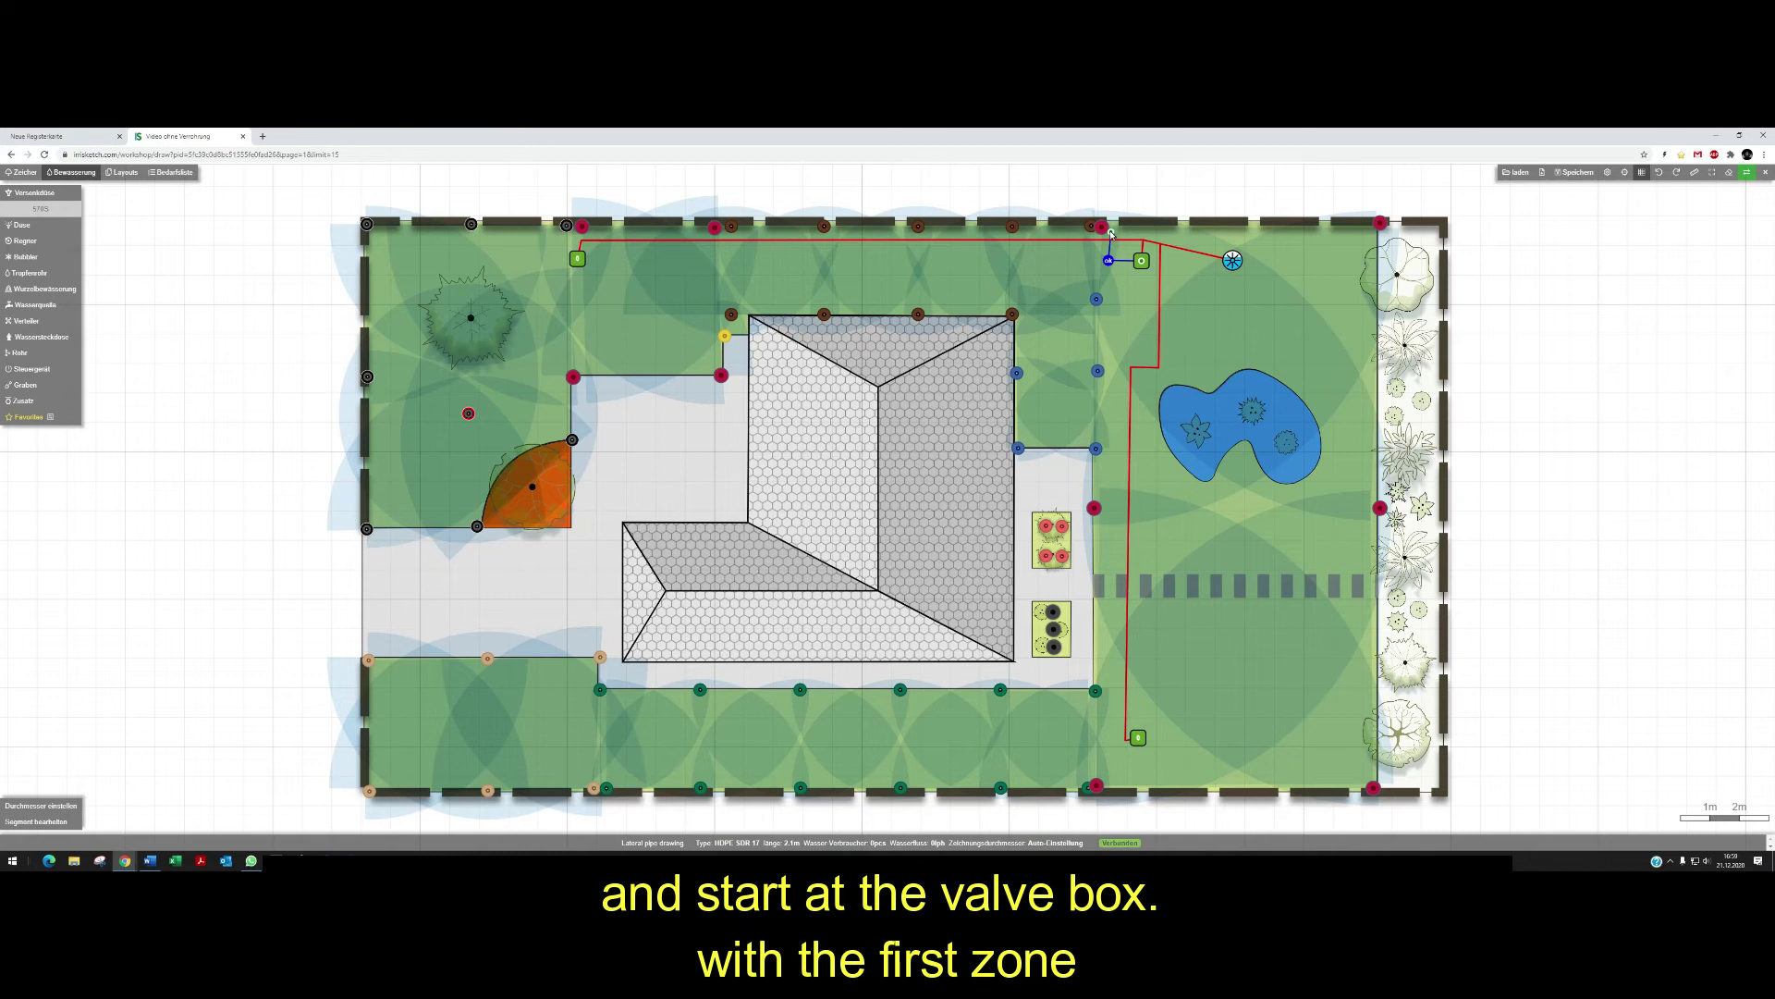
pyautogui.click(1109, 229)
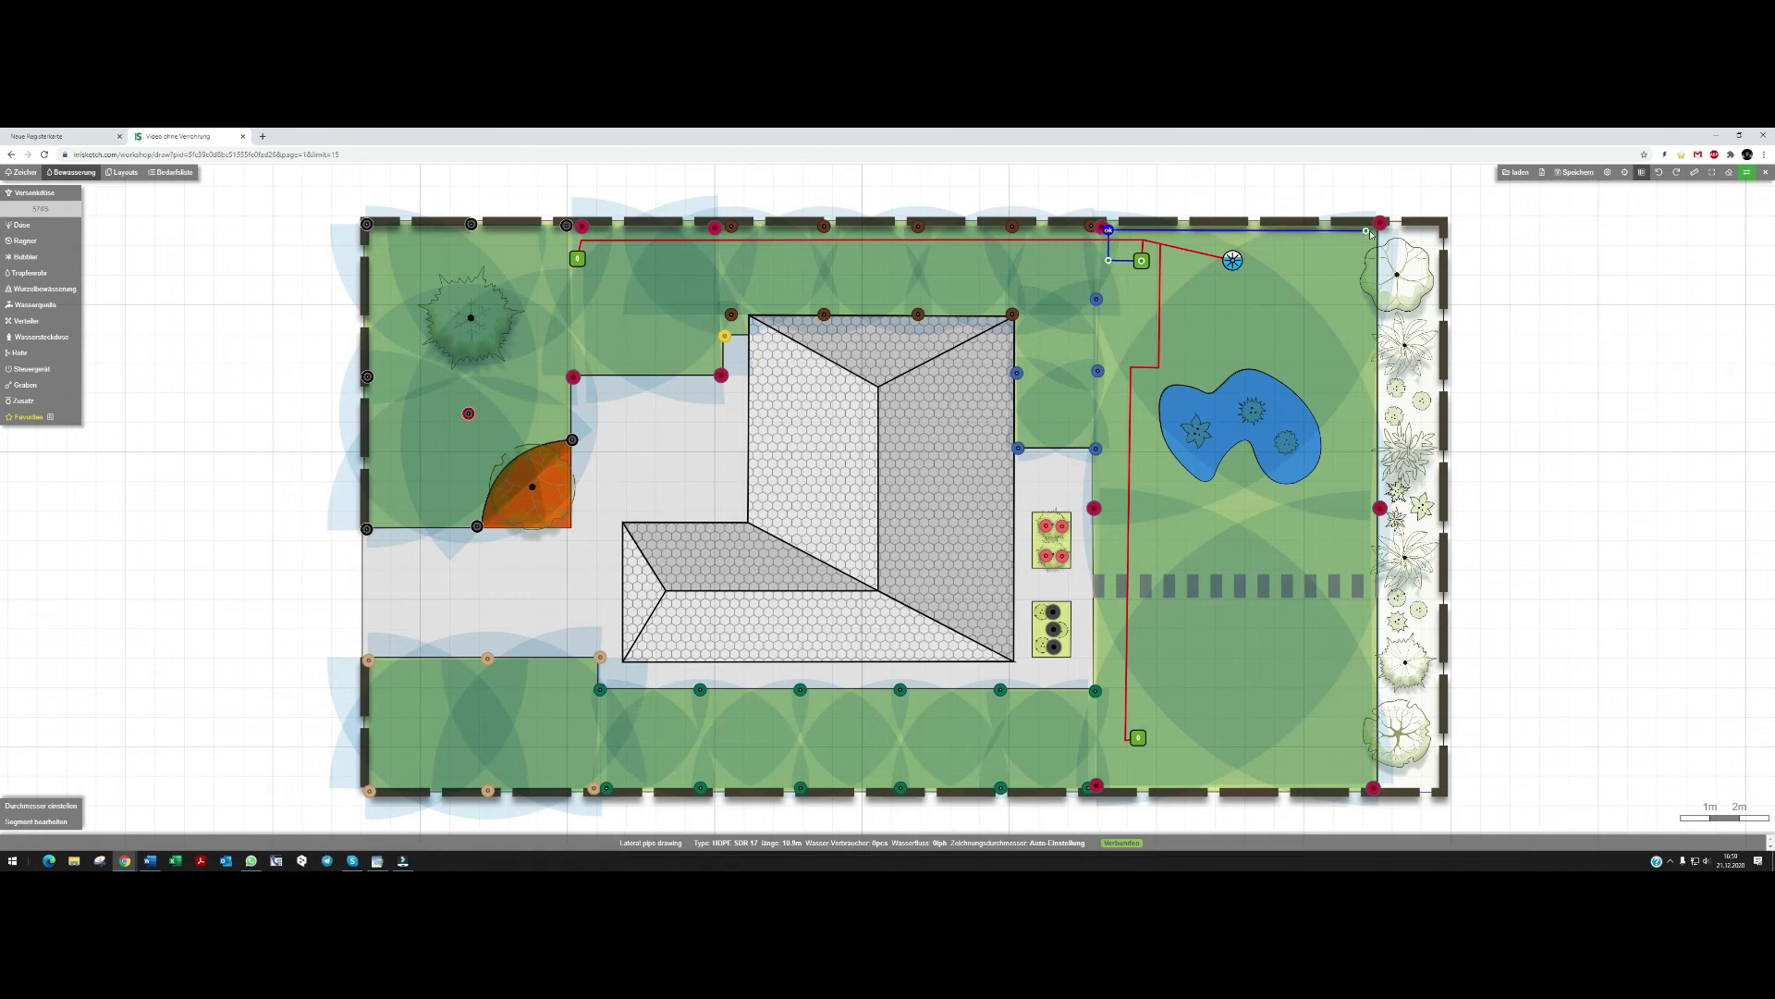
pyautogui.doubleClick(1371, 231)
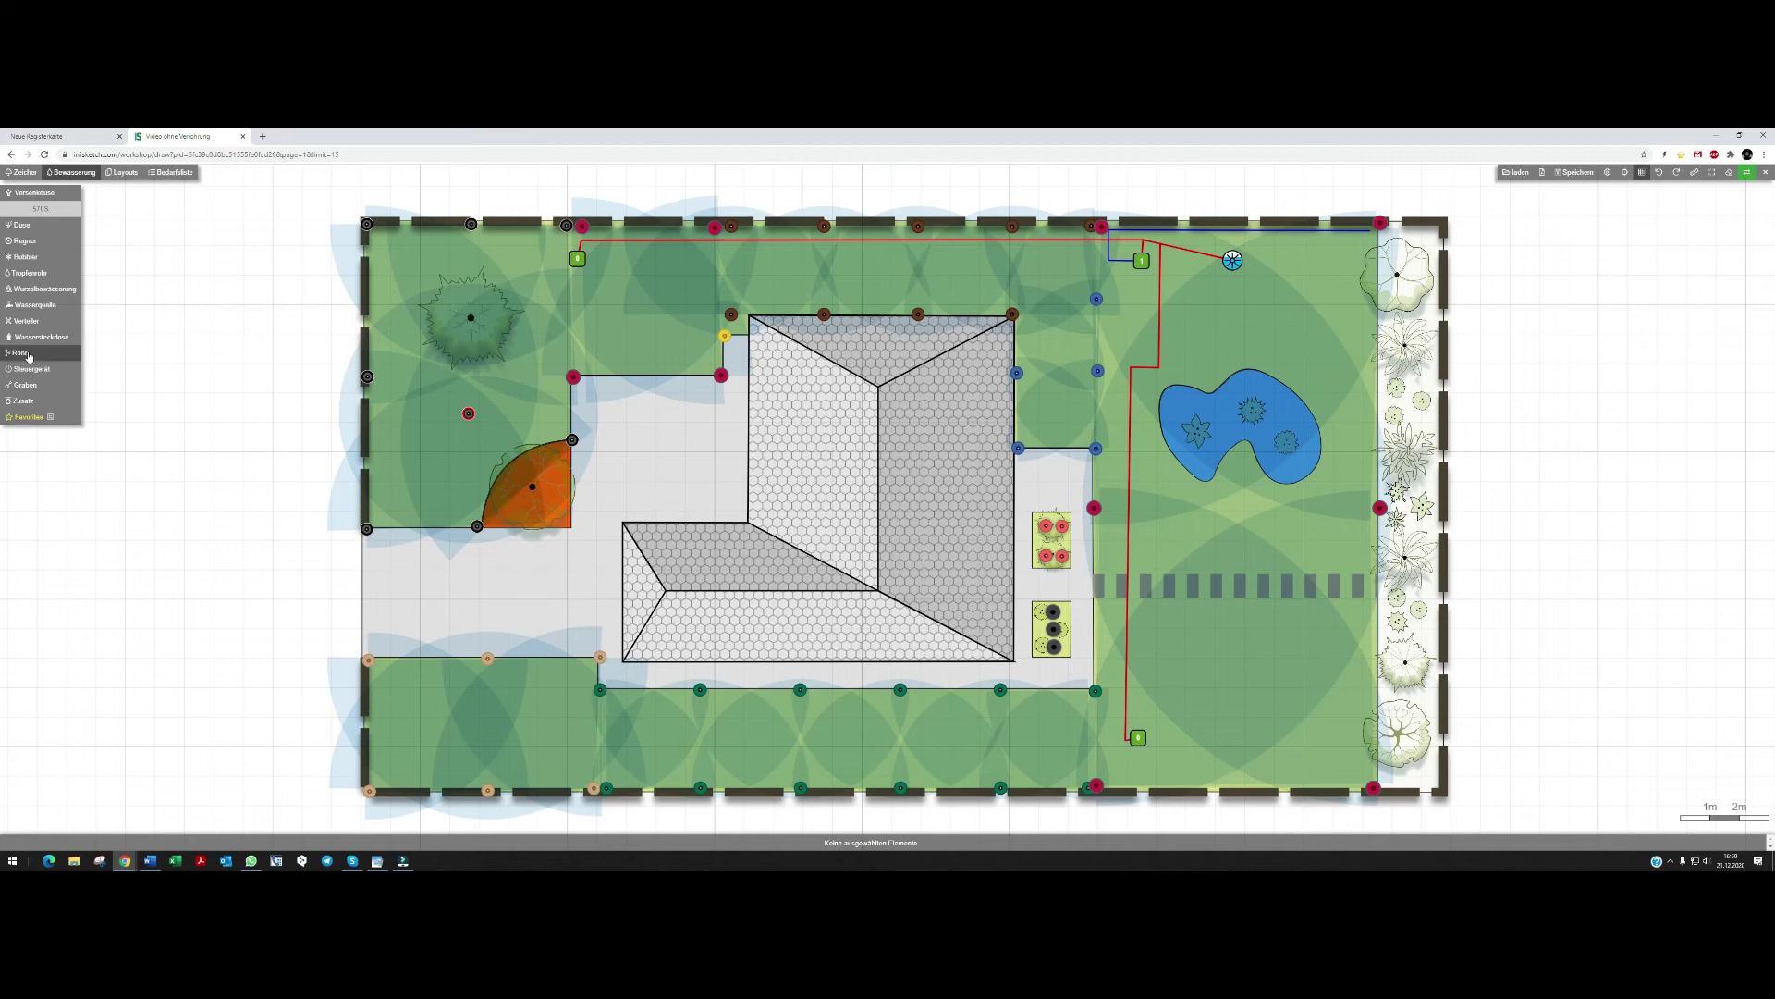
# Run a second lateral pipe from the valve box down to the right-hand sprinkler mid-lawn
pyautogui.click(64, 360)
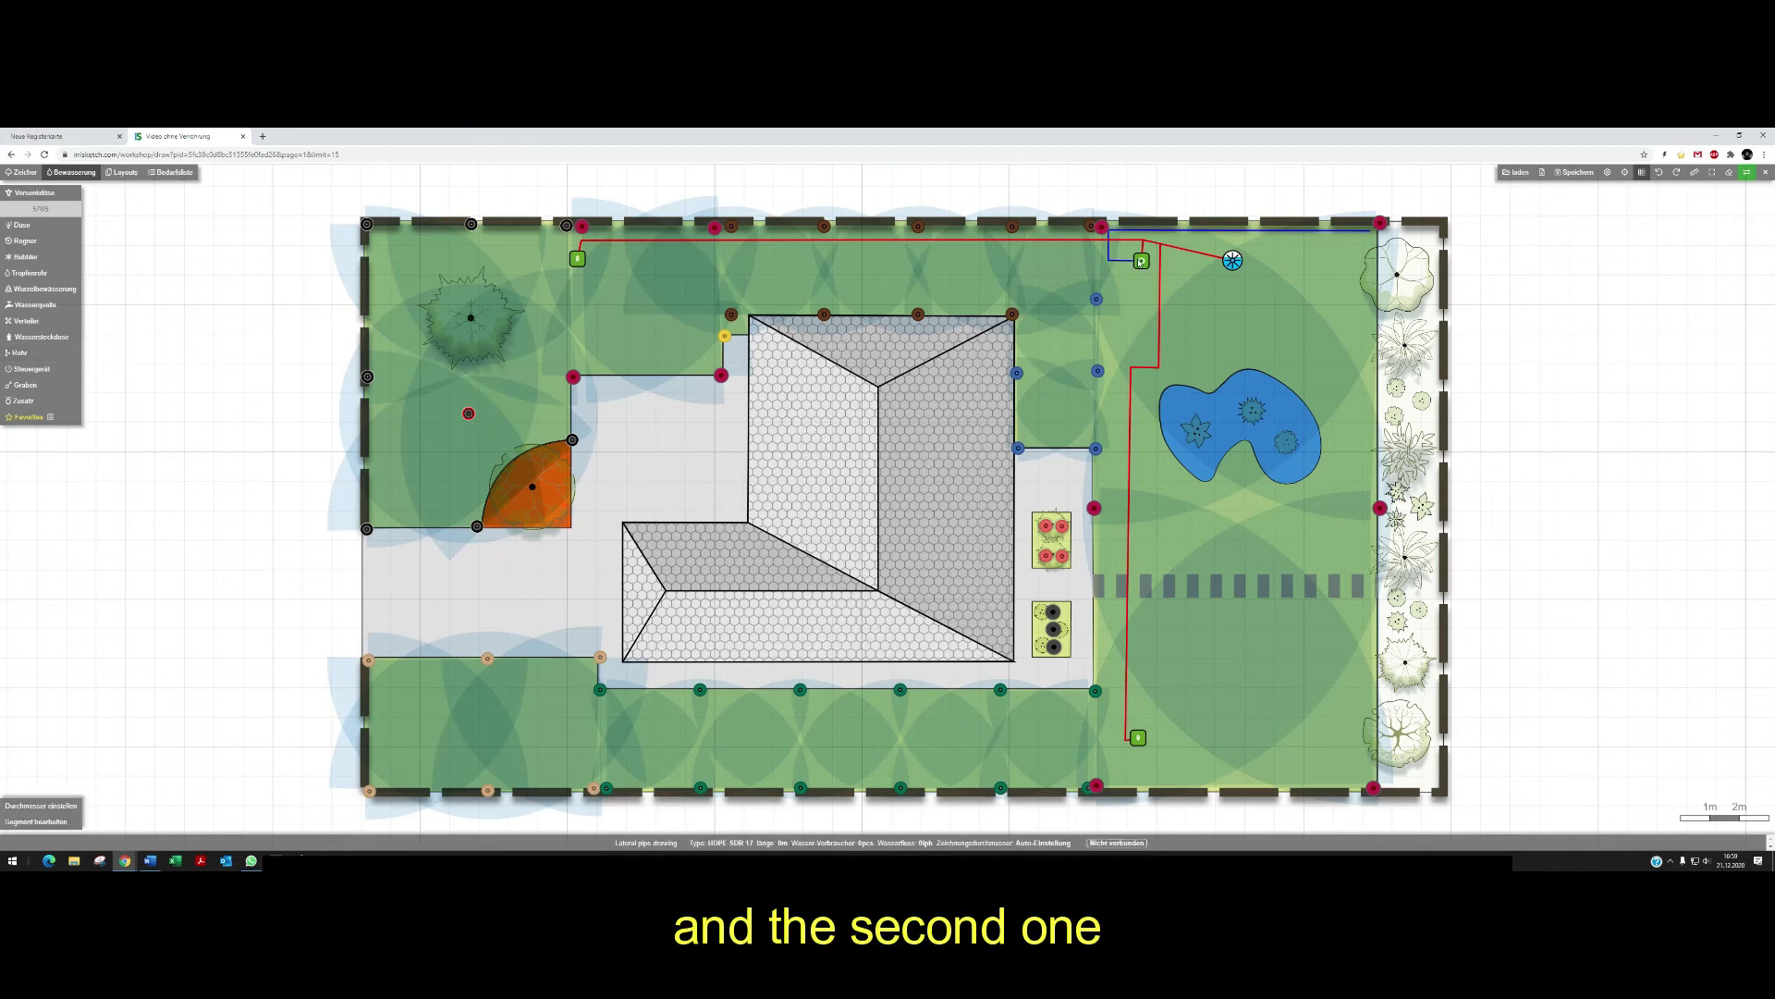
pyautogui.click(1110, 270)
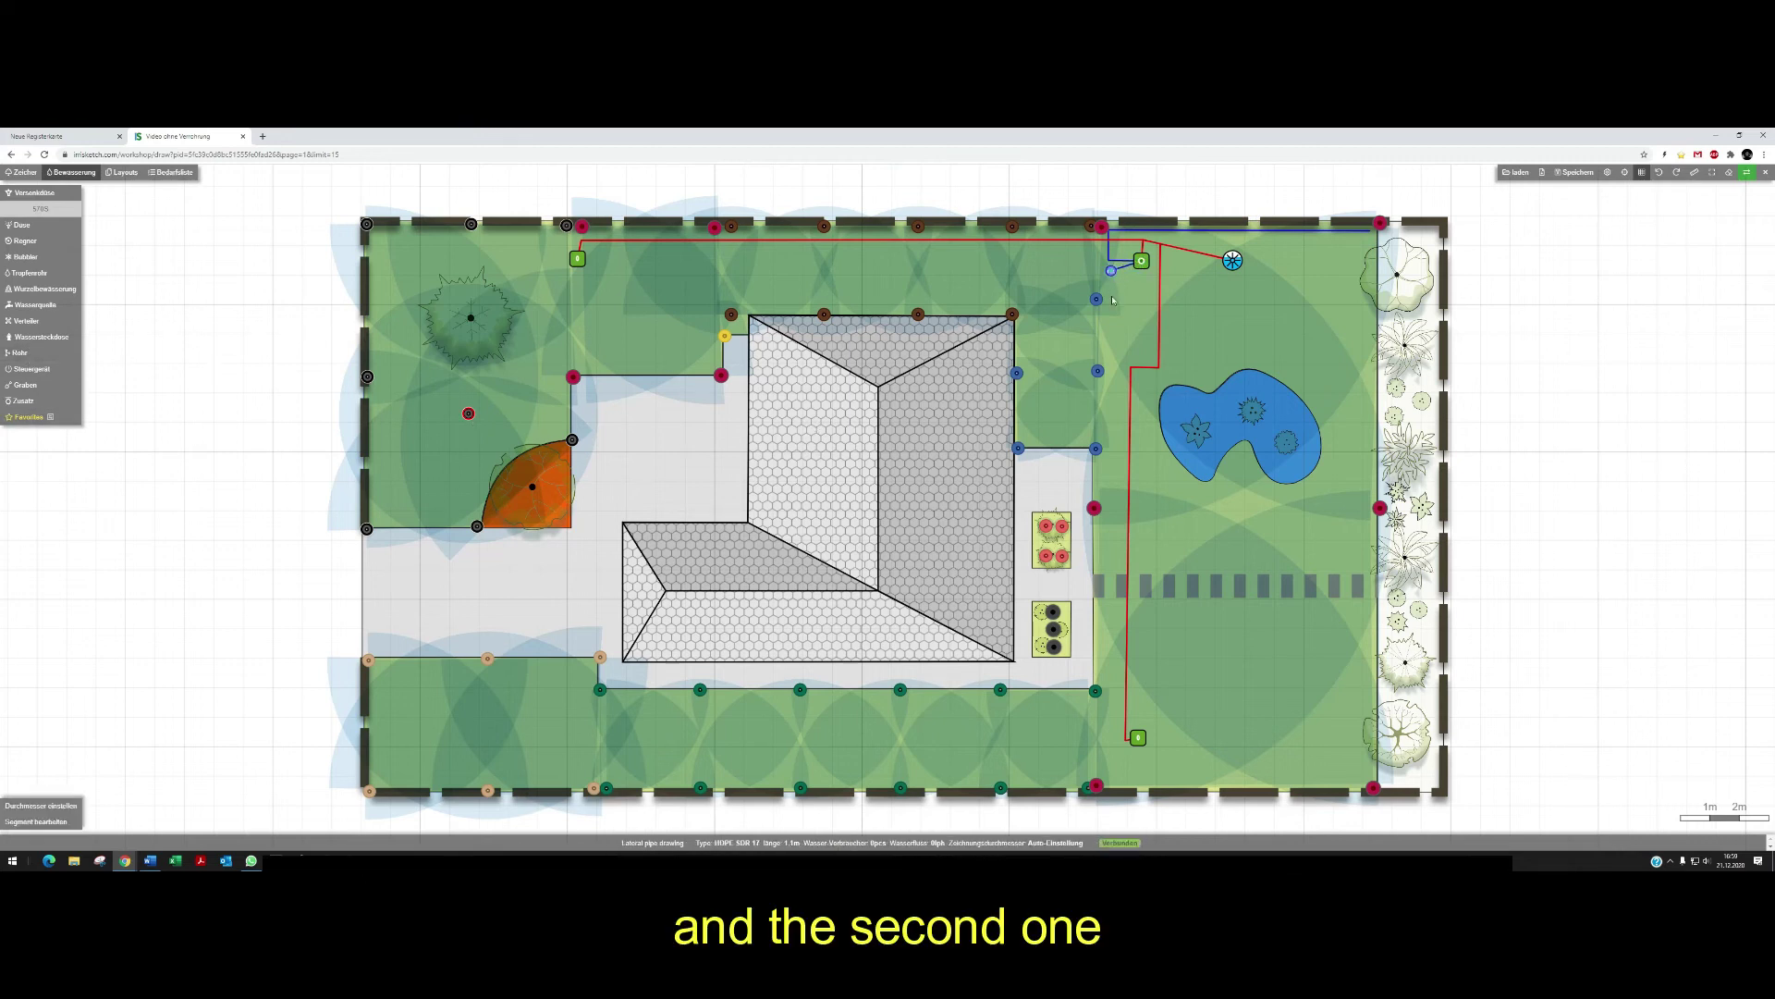
pyautogui.click(1106, 508)
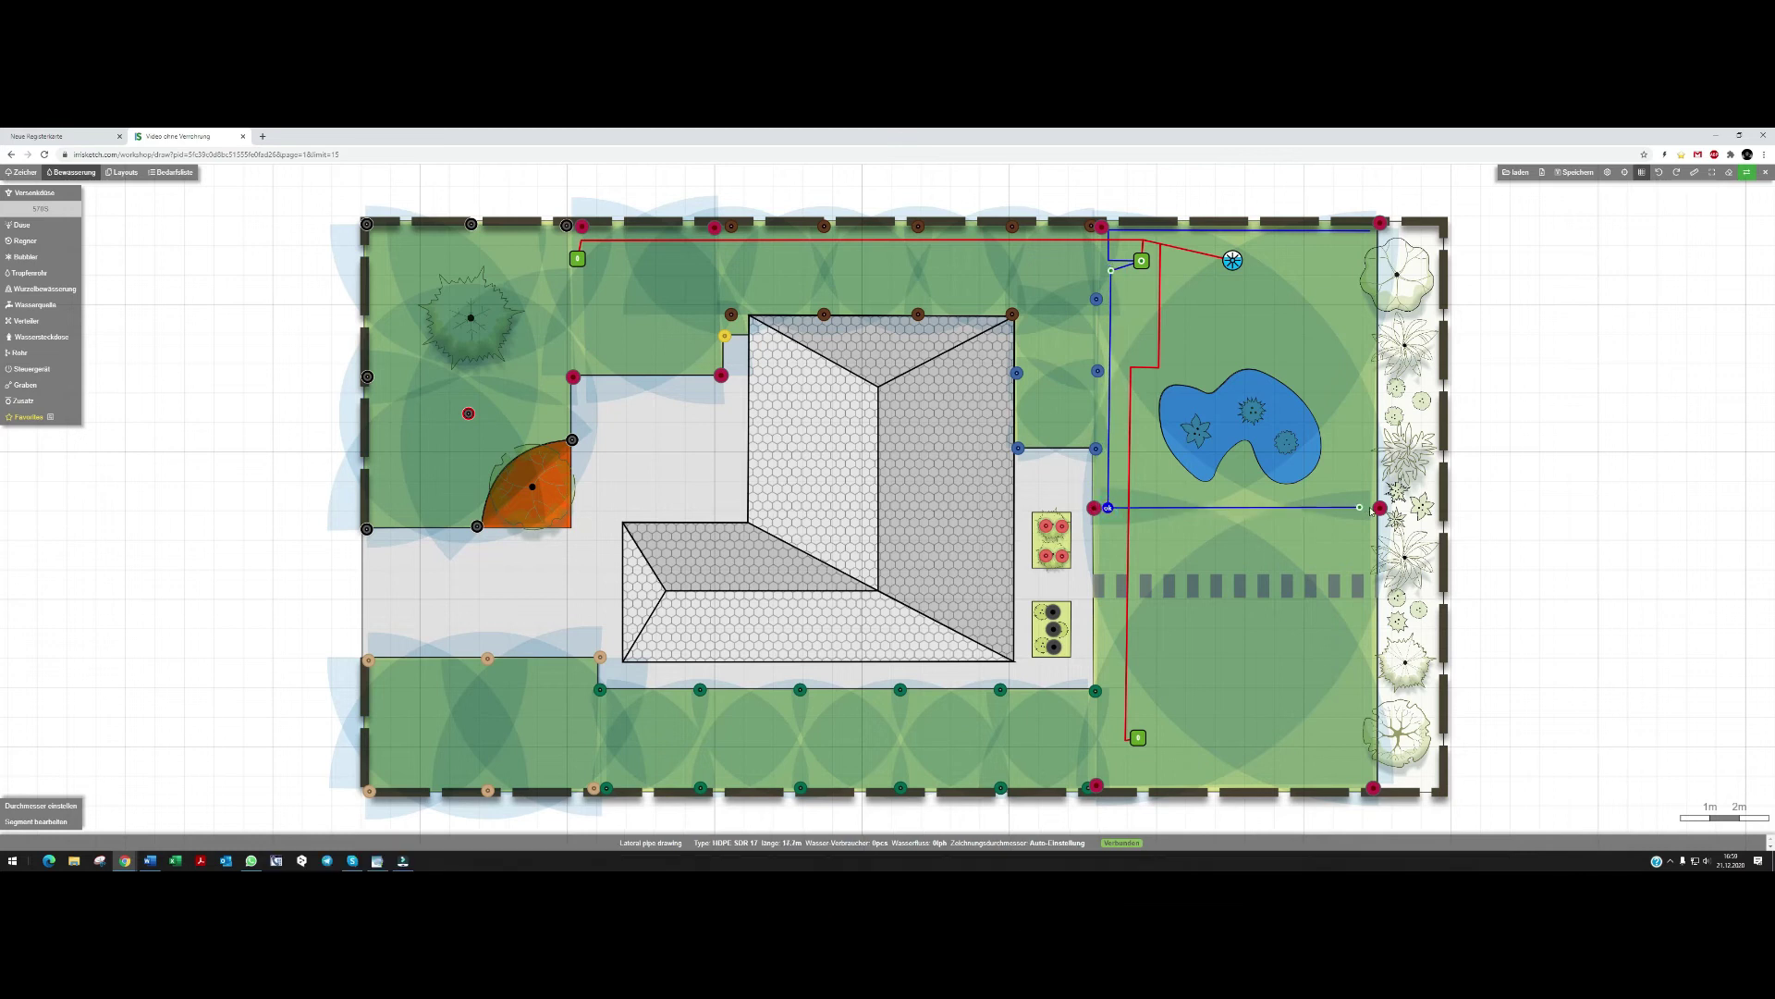
pyautogui.doubleClick(1376, 509)
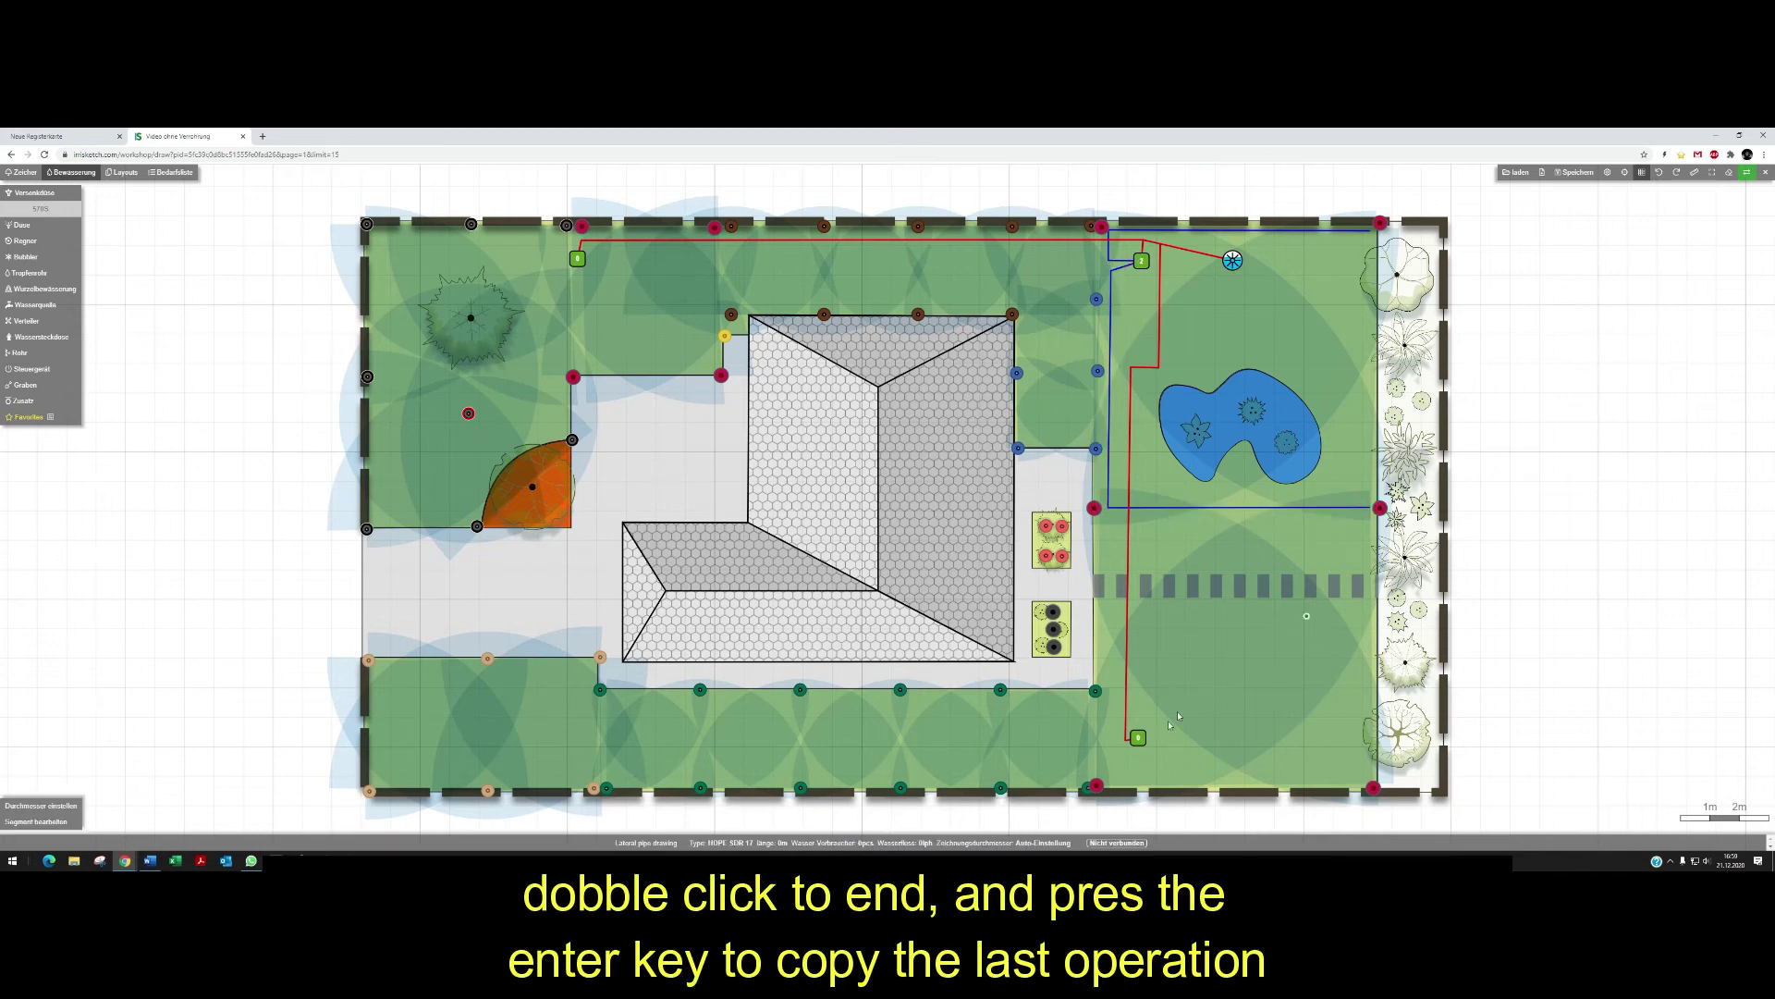
# Lay a lateral pipe from the lower valve box along the bottom edge to the bottom-right sprinkler
pyautogui.click(1140, 738)
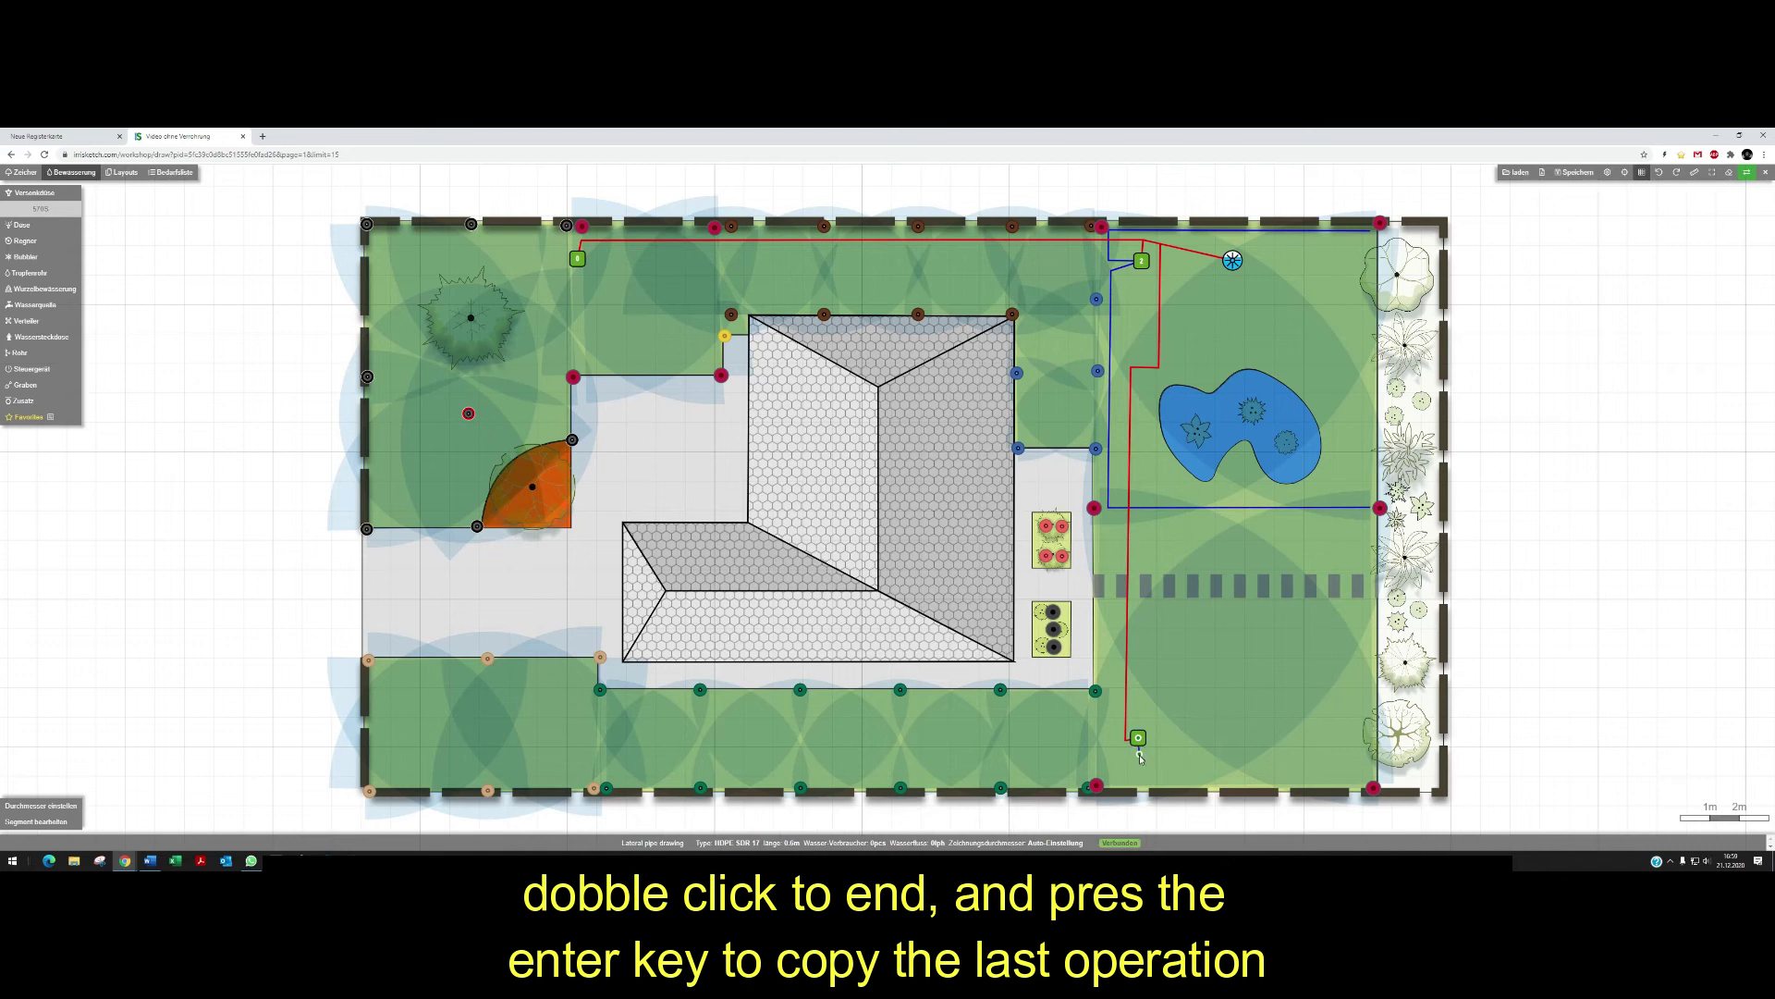
pyautogui.click(1138, 780)
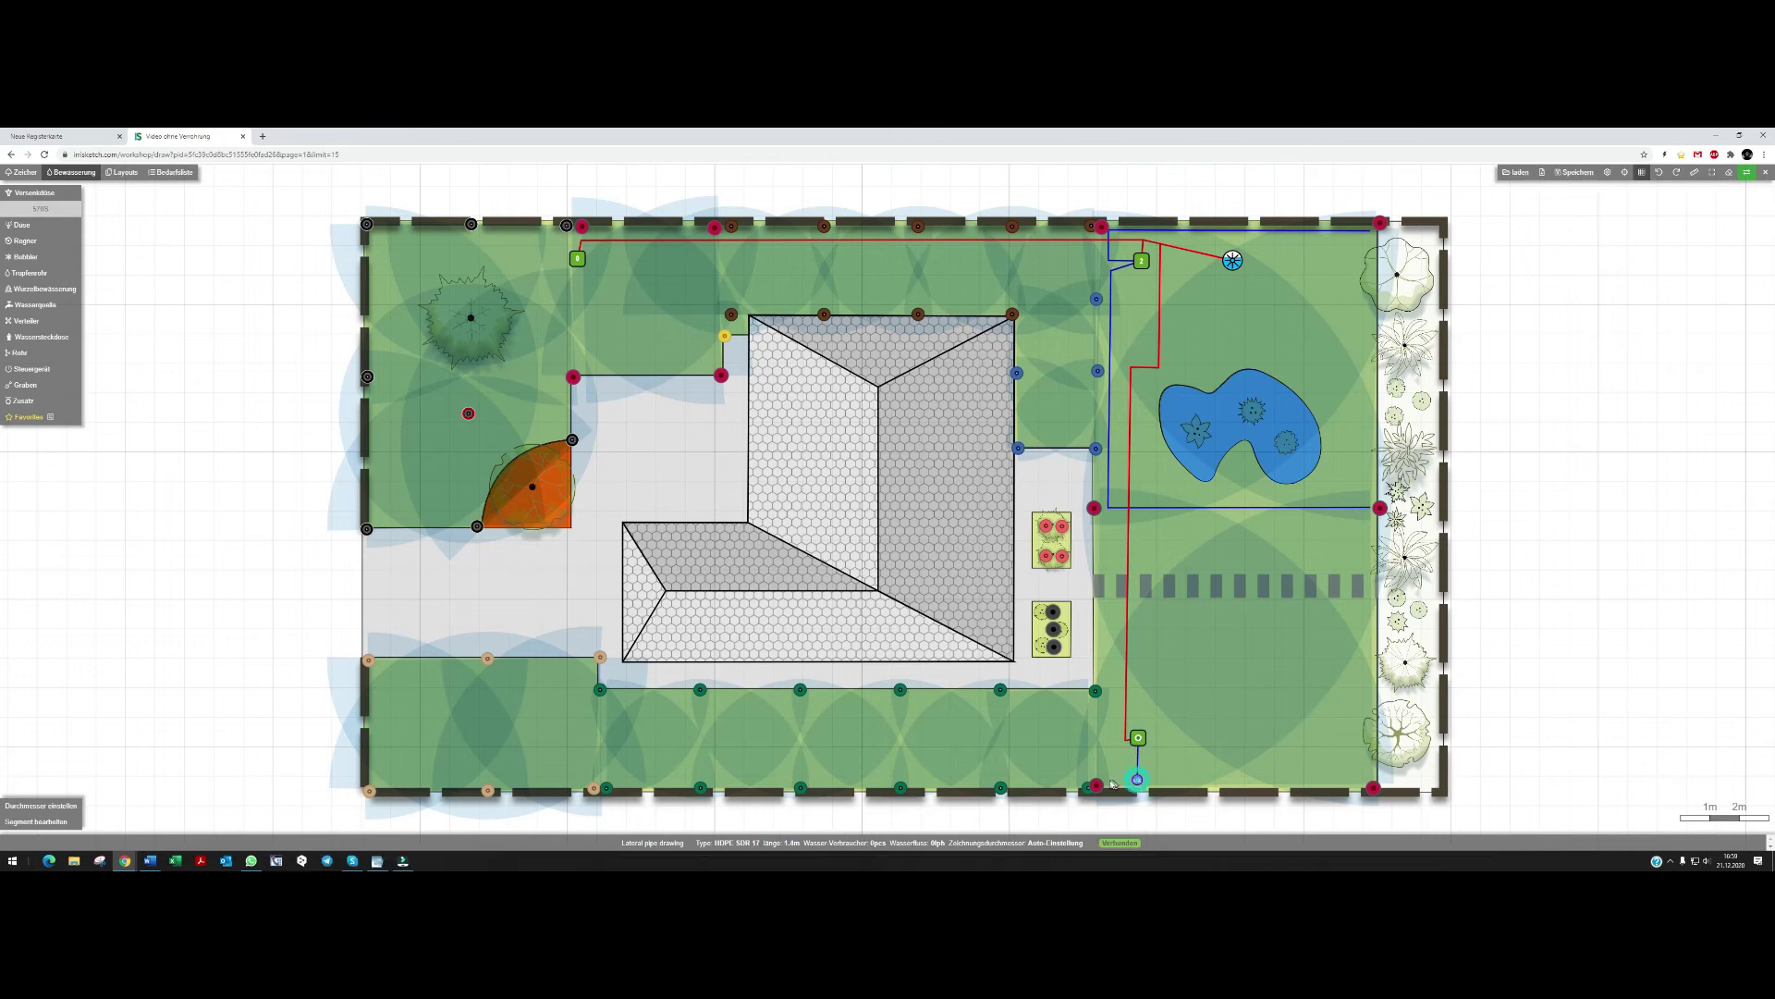
pyautogui.doubleClick(1106, 784)
pyautogui.click(1137, 780)
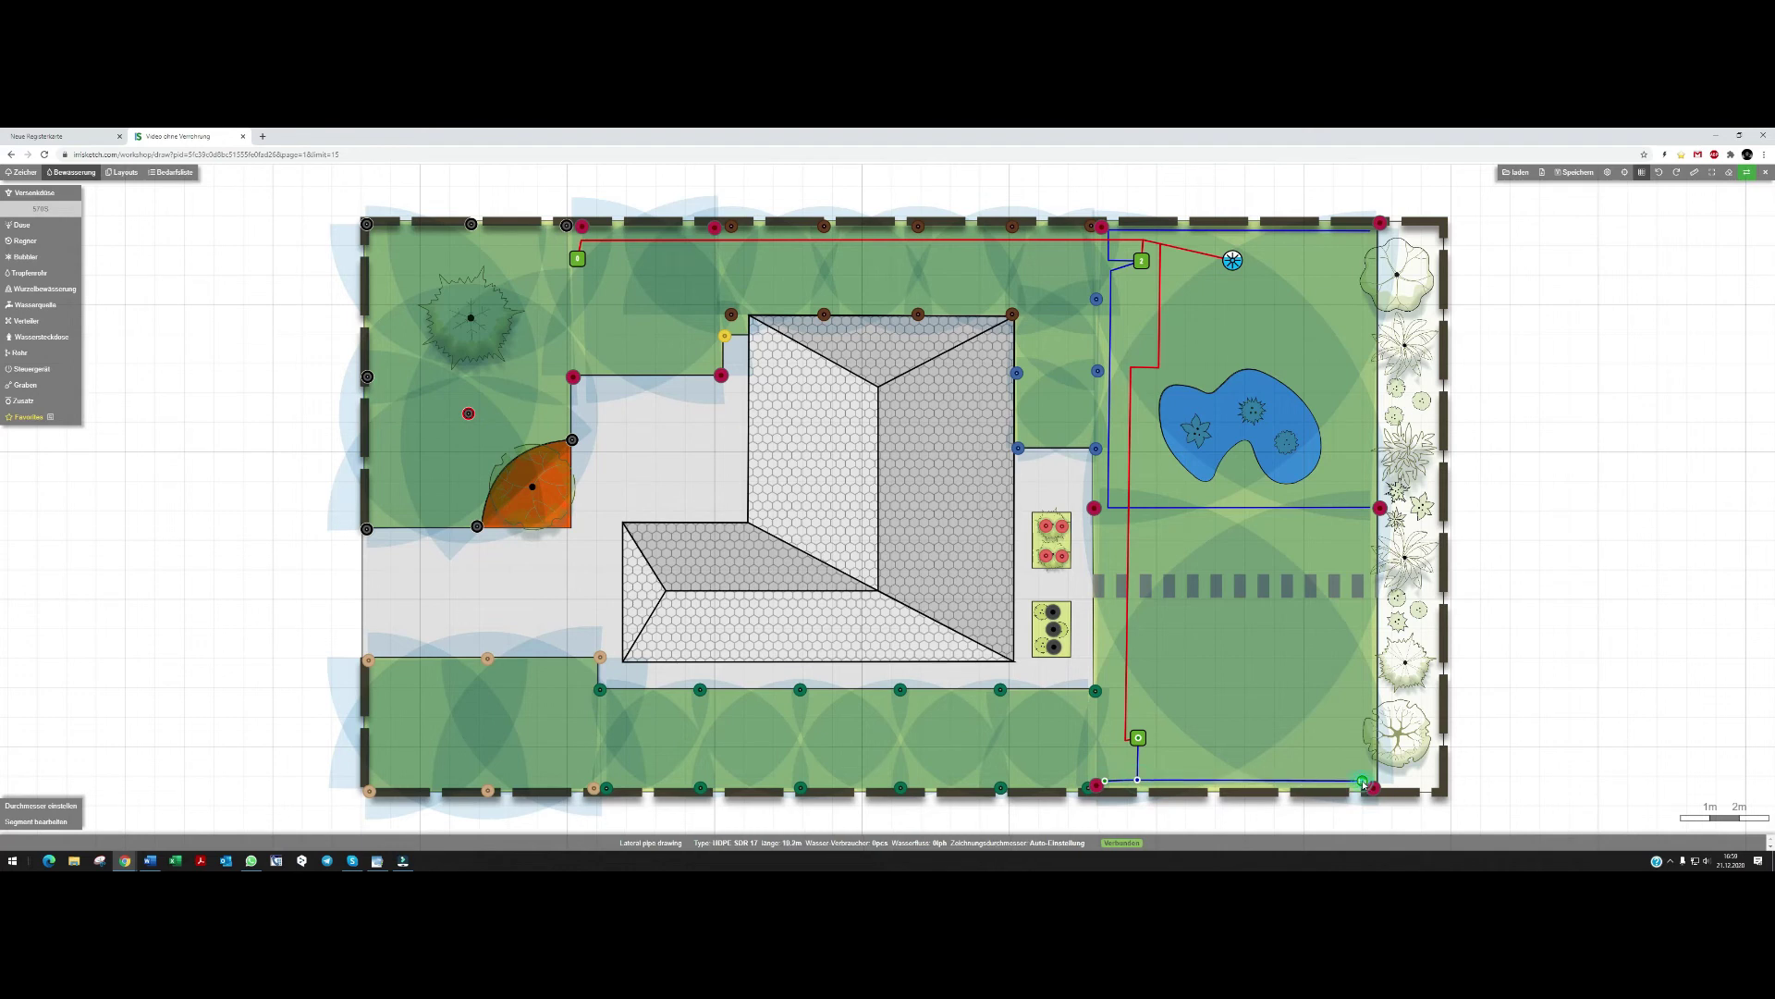
pyautogui.doubleClick(1365, 784)
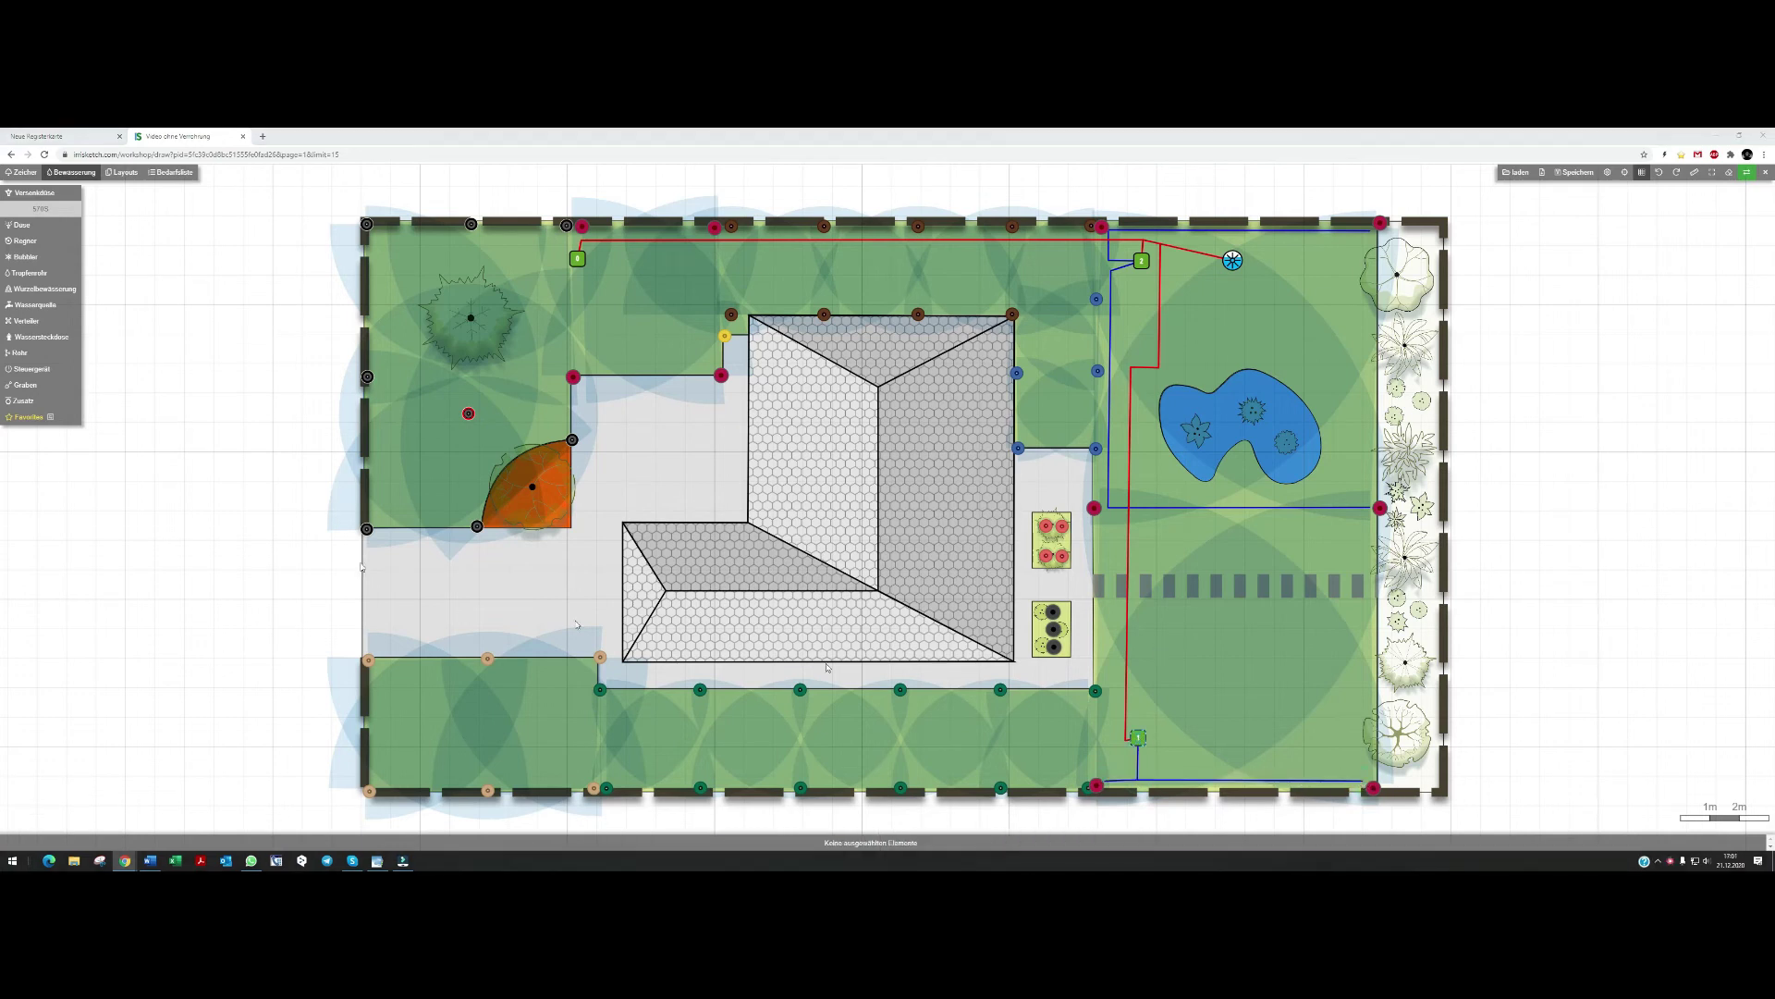
# Draw a lateral pipe from the lower valve box along the lawn's left end
pyautogui.click(18, 353)
pyautogui.click(1139, 737)
pyautogui.click(1098, 724)
pyautogui.click(1098, 701)
pyautogui.doubleClick(601, 701)
# Route lateral pipes from the lower valve box to the left lawn sprinklers, with branches along the bottom edge
pyautogui.click(1101, 744)
pyautogui.click(583, 744)
pyautogui.click(582, 665)
pyautogui.doubleClick(377, 666)
pyautogui.click(582, 744)
pyautogui.click(581, 781)
pyautogui.doubleClick(375, 782)
pyautogui.click(1138, 737)
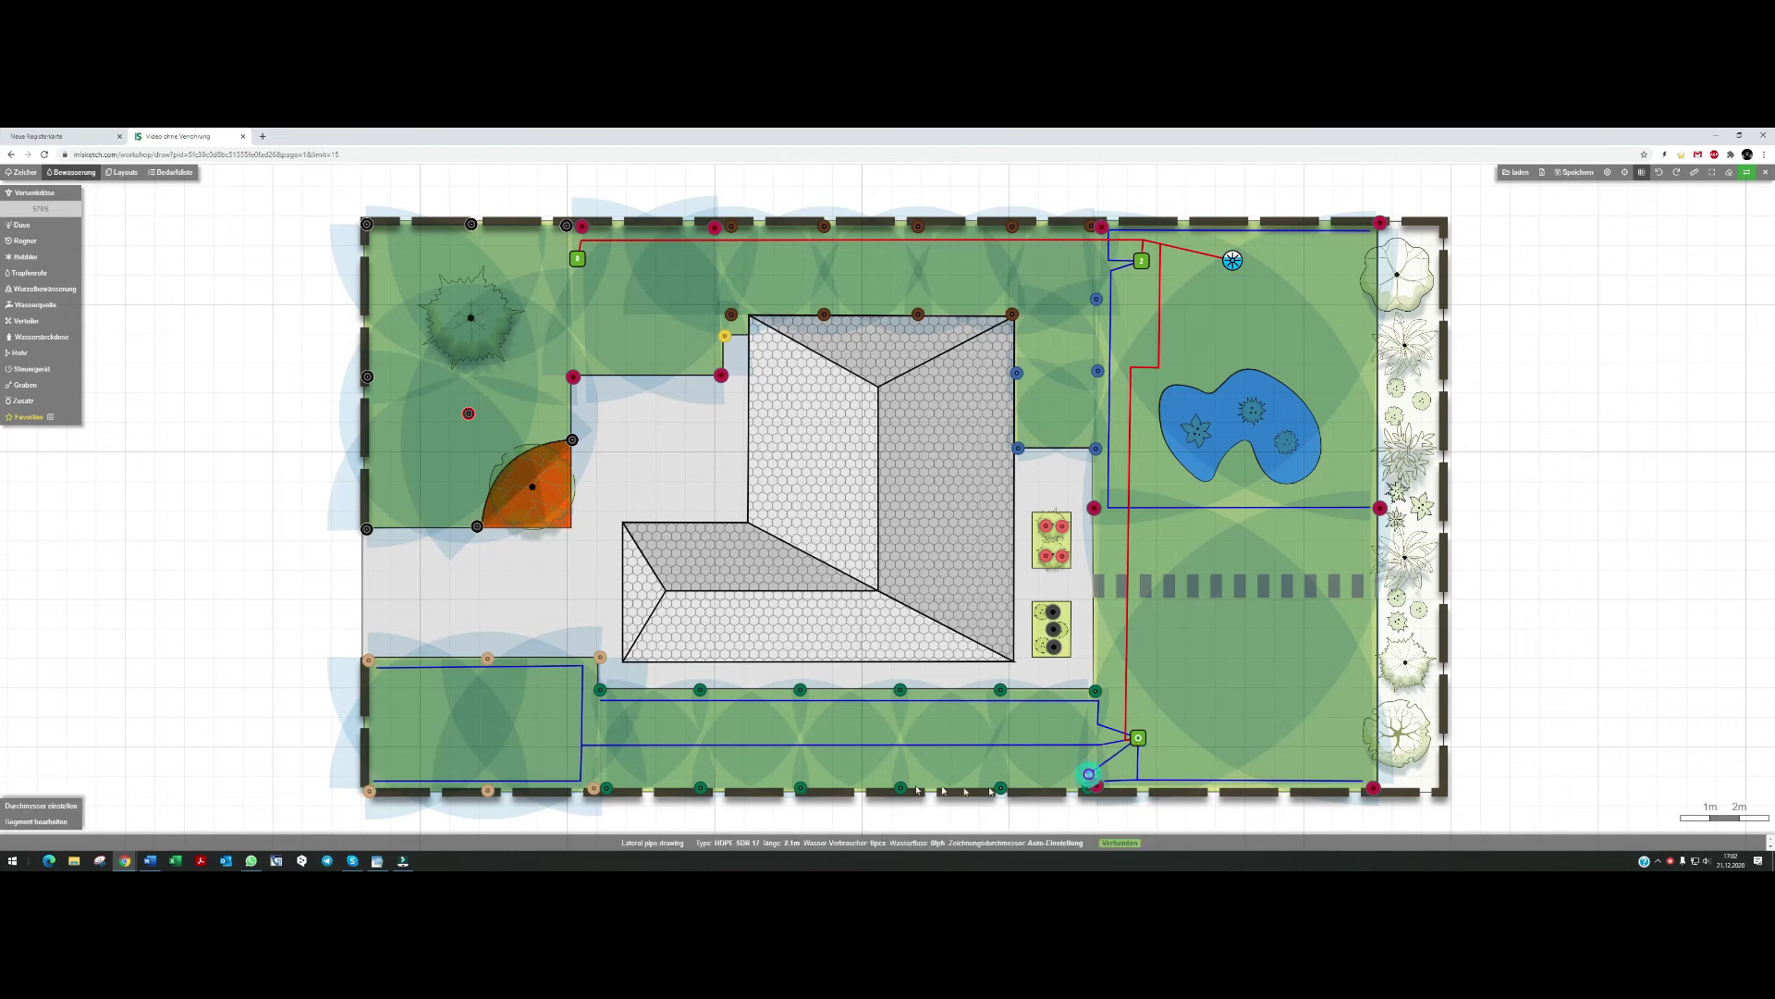
pyautogui.click(1089, 773)
pyautogui.doubleClick(599, 774)
# Run a lateral pipe from the lower valve box up and left to the planters
pyautogui.click(1138, 737)
pyautogui.click(1104, 719)
pyautogui.click(1107, 631)
pyautogui.click(1064, 630)
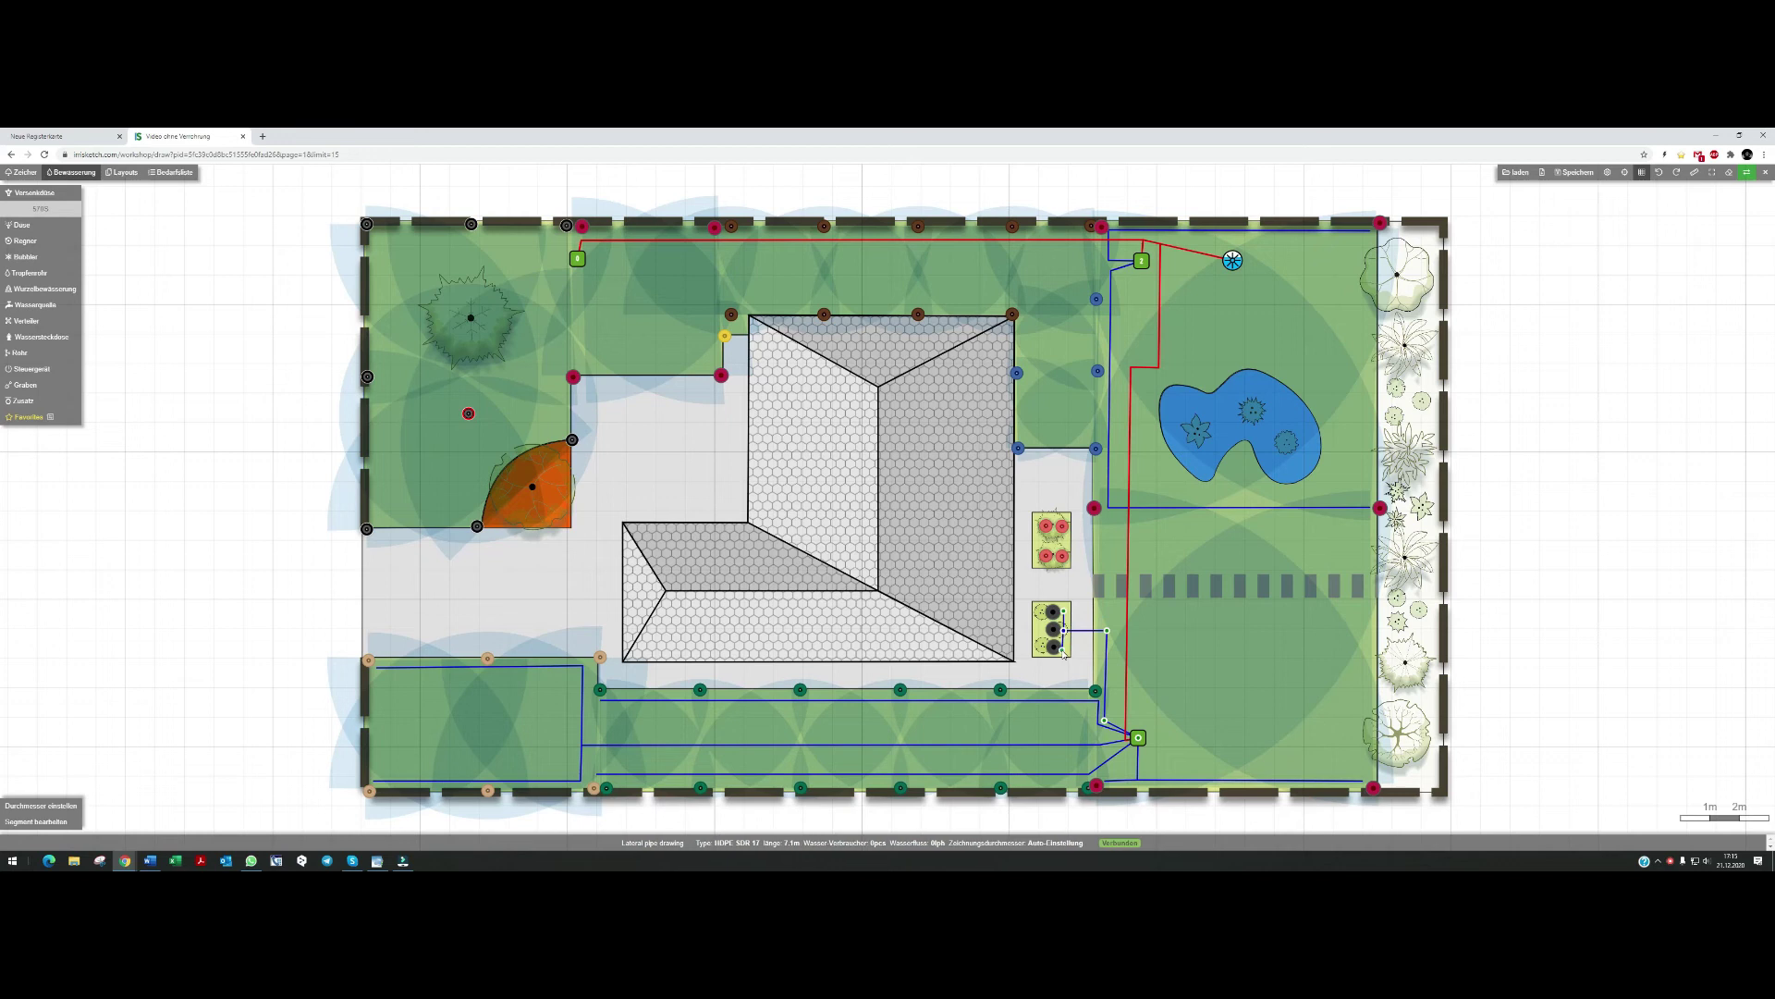
pyautogui.click(1109, 632)
pyautogui.click(1106, 539)
pyautogui.doubleClick(1045, 540)
# Lay lateral pipes from the top valve box through the upper-middle zone to the top sprinkler
pyautogui.click(1141, 261)
pyautogui.click(1087, 259)
pyautogui.click(1087, 235)
pyautogui.click(1086, 442)
pyautogui.click(1086, 259)
pyautogui.click(1024, 259)
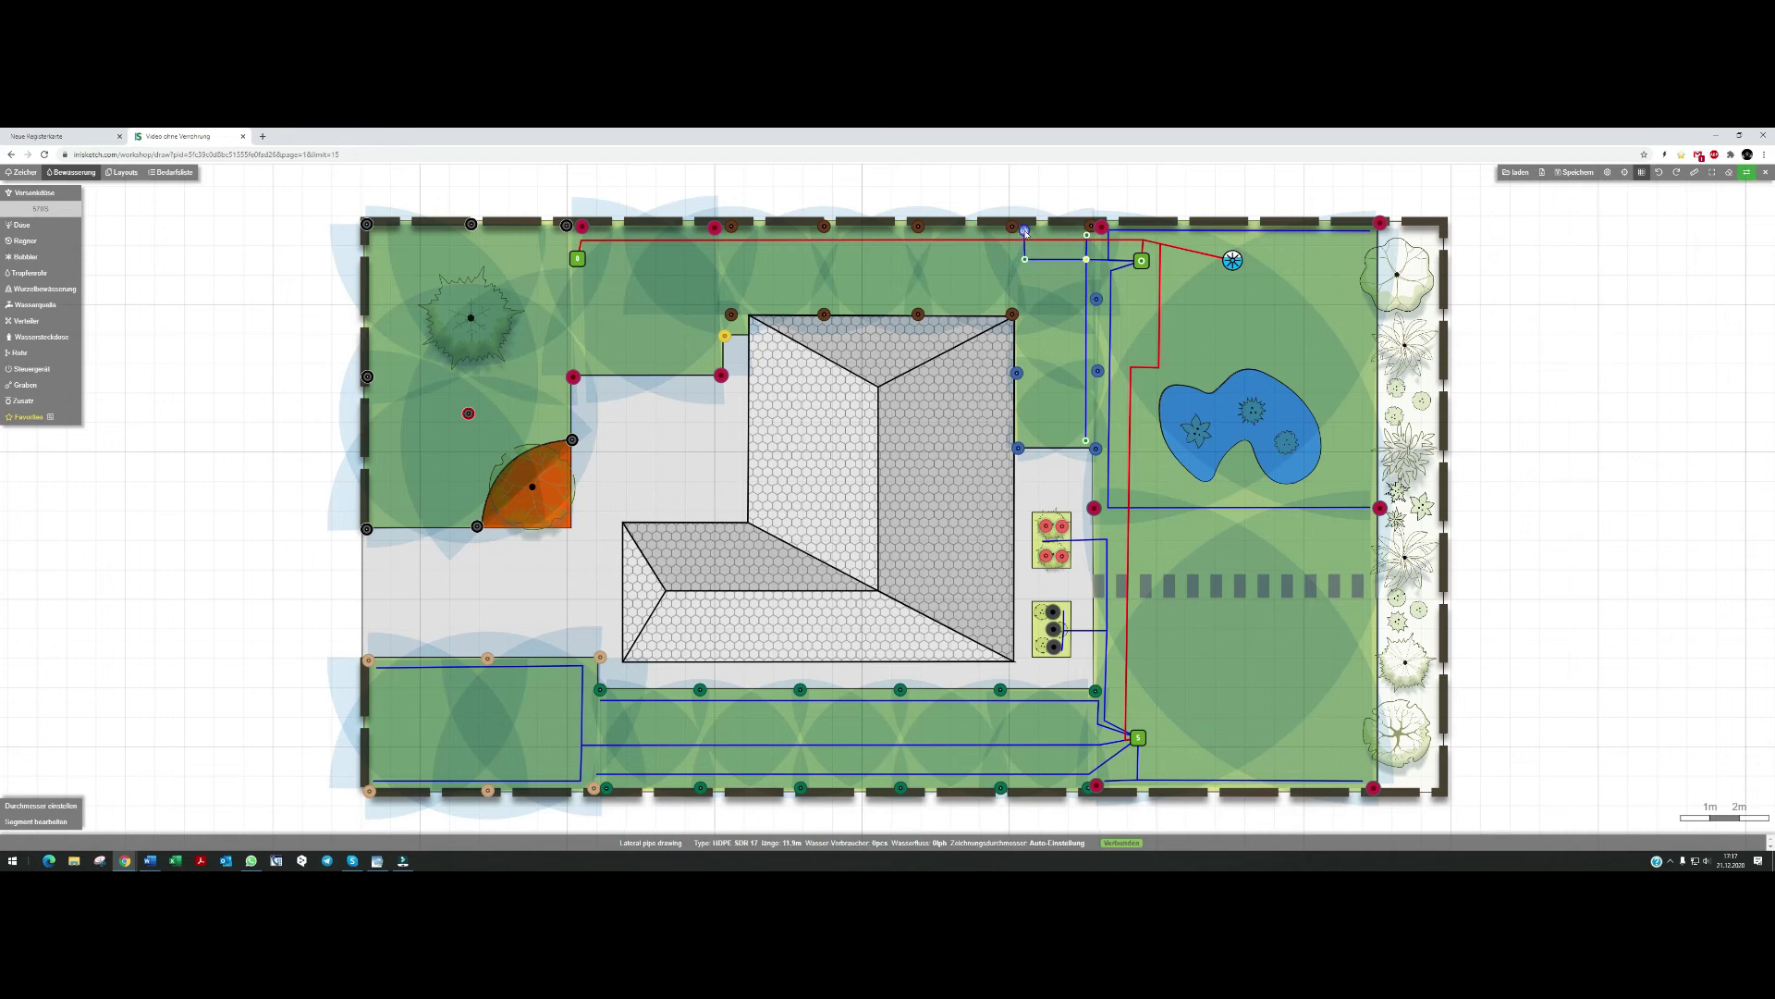
pyautogui.click(1025, 230)
pyautogui.doubleClick(1026, 440)
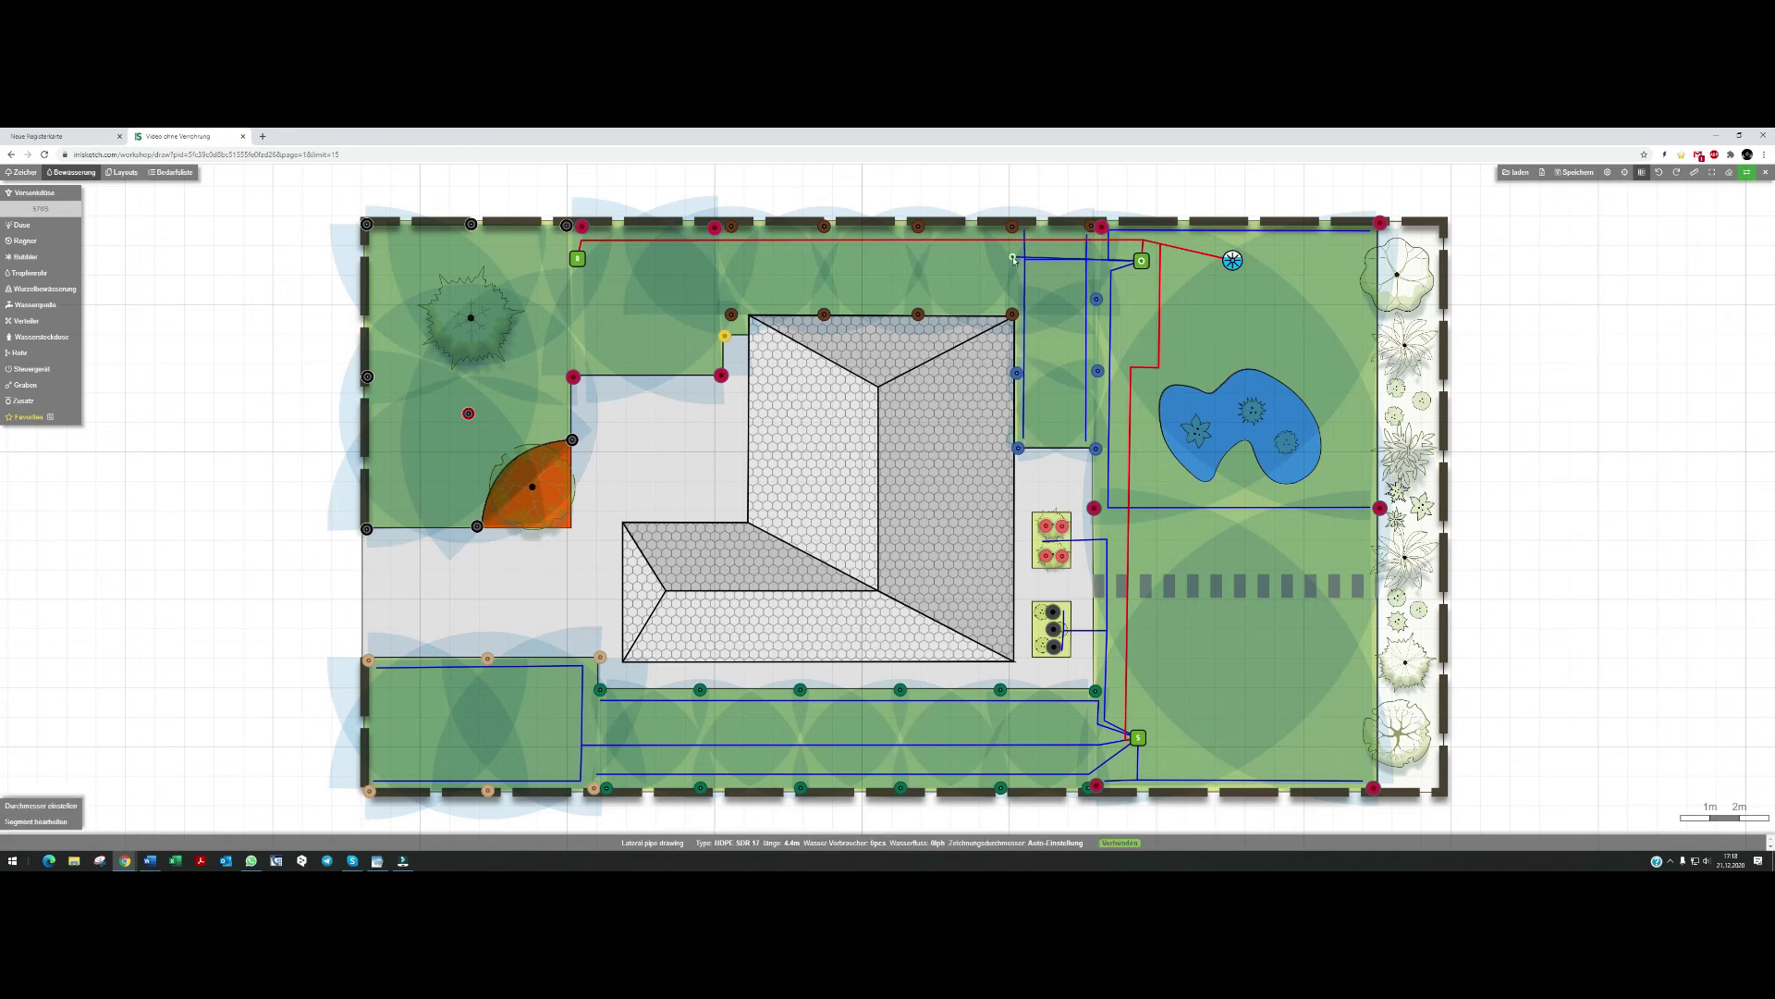
# Connect the yellow and red sprinklers in the upper zone with lateral pipes
pyautogui.click(731, 233)
pyautogui.click(1013, 302)
pyautogui.click(719, 302)
pyautogui.doubleClick(720, 326)
pyautogui.click(575, 233)
pyautogui.click(574, 365)
pyautogui.doubleClick(722, 370)
# Lay a lateral pipe through the upper-left zone
pyautogui.click(576, 259)
pyautogui.click(560, 238)
pyautogui.click(375, 238)
pyautogui.doubleClick(375, 379)
# Route a lateral pipe along the orange arc bed
pyautogui.click(560, 257)
pyautogui.click(563, 434)
pyautogui.click(518, 448)
pyautogui.click(503, 466)
pyautogui.click(479, 493)
pyautogui.click(473, 514)
pyautogui.doubleClick(373, 517)
pyautogui.click(1161, 313)
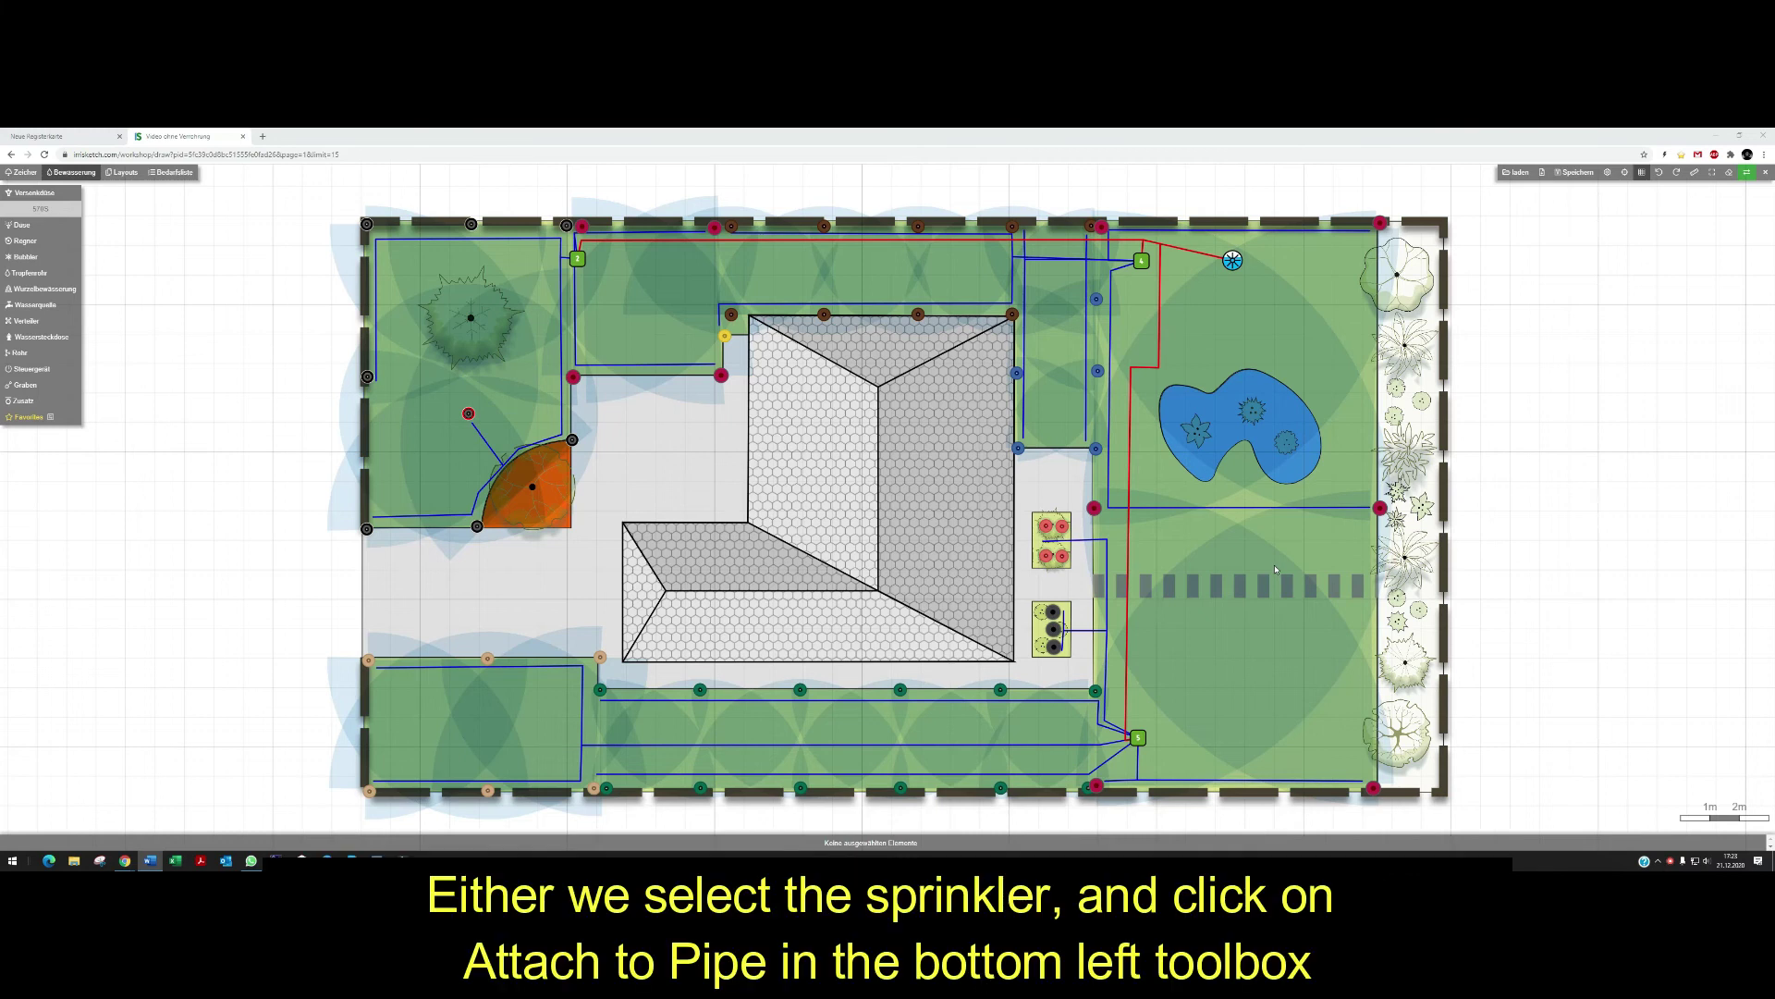
# Attach both bottom-edge red sprinklers to the bottom lateral pipe using Am Rohr befestigen
pyautogui.click(1097, 786)
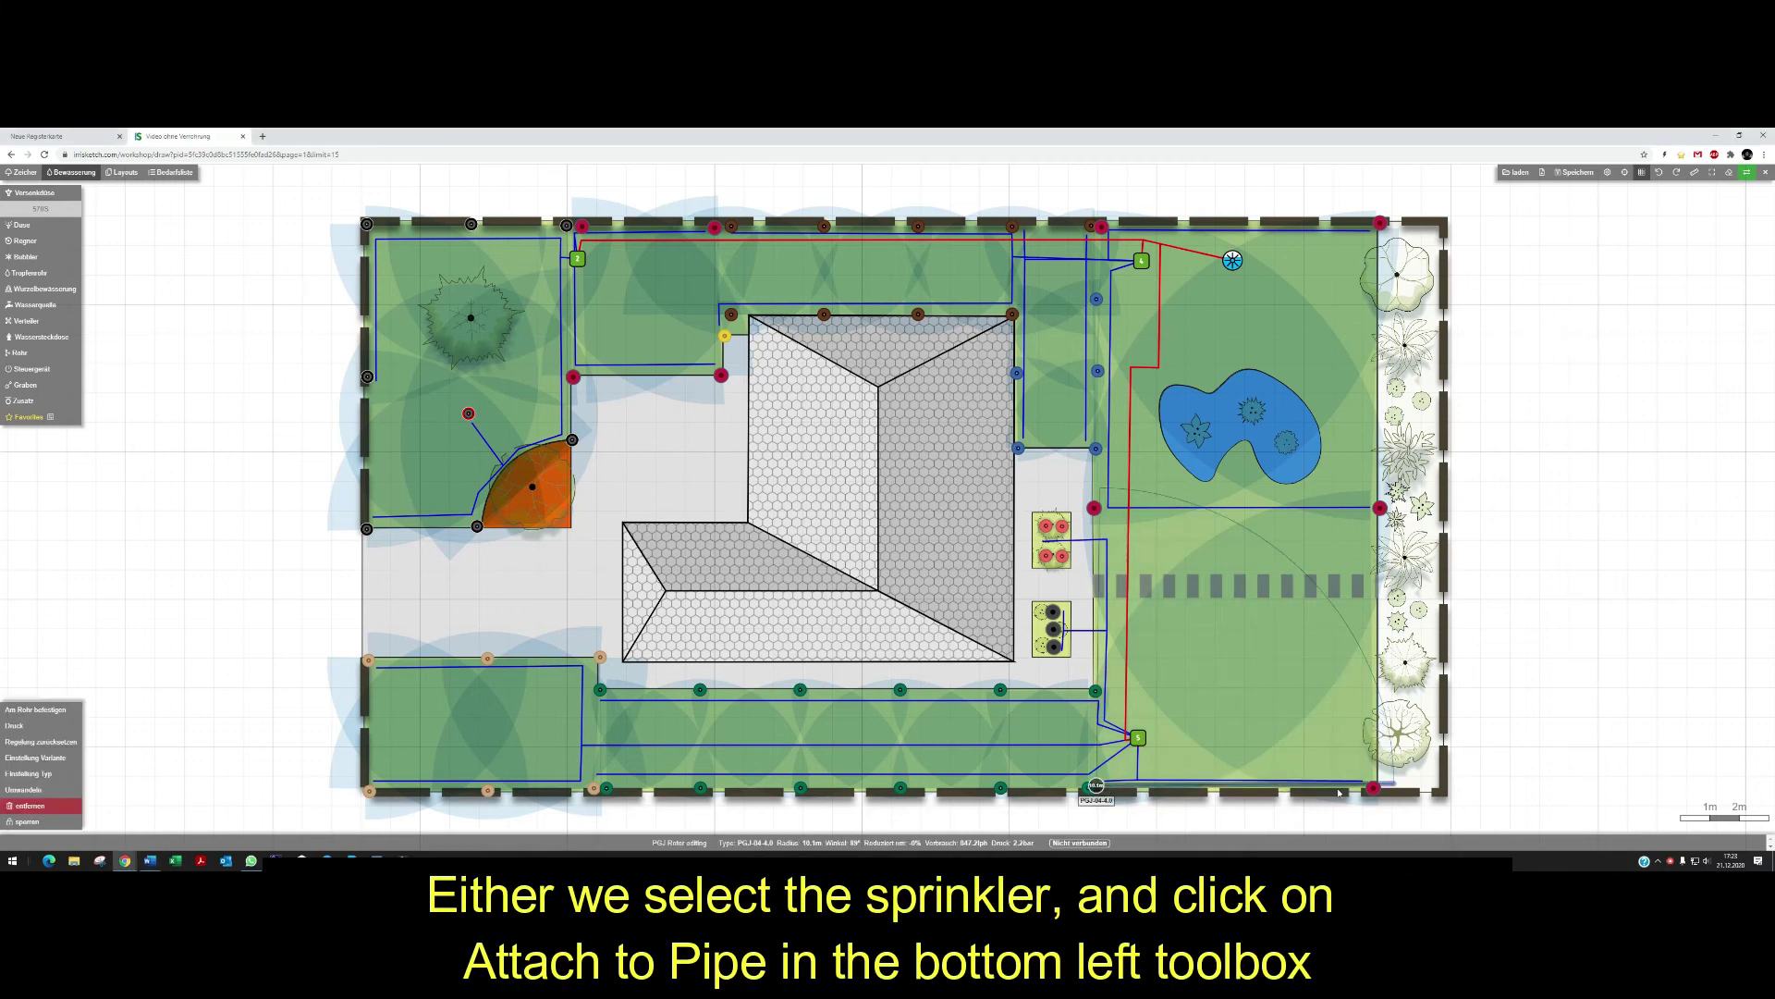
pyautogui.keyDown('shift'); pyautogui.click(1373, 787); pyautogui.keyUp('shift')
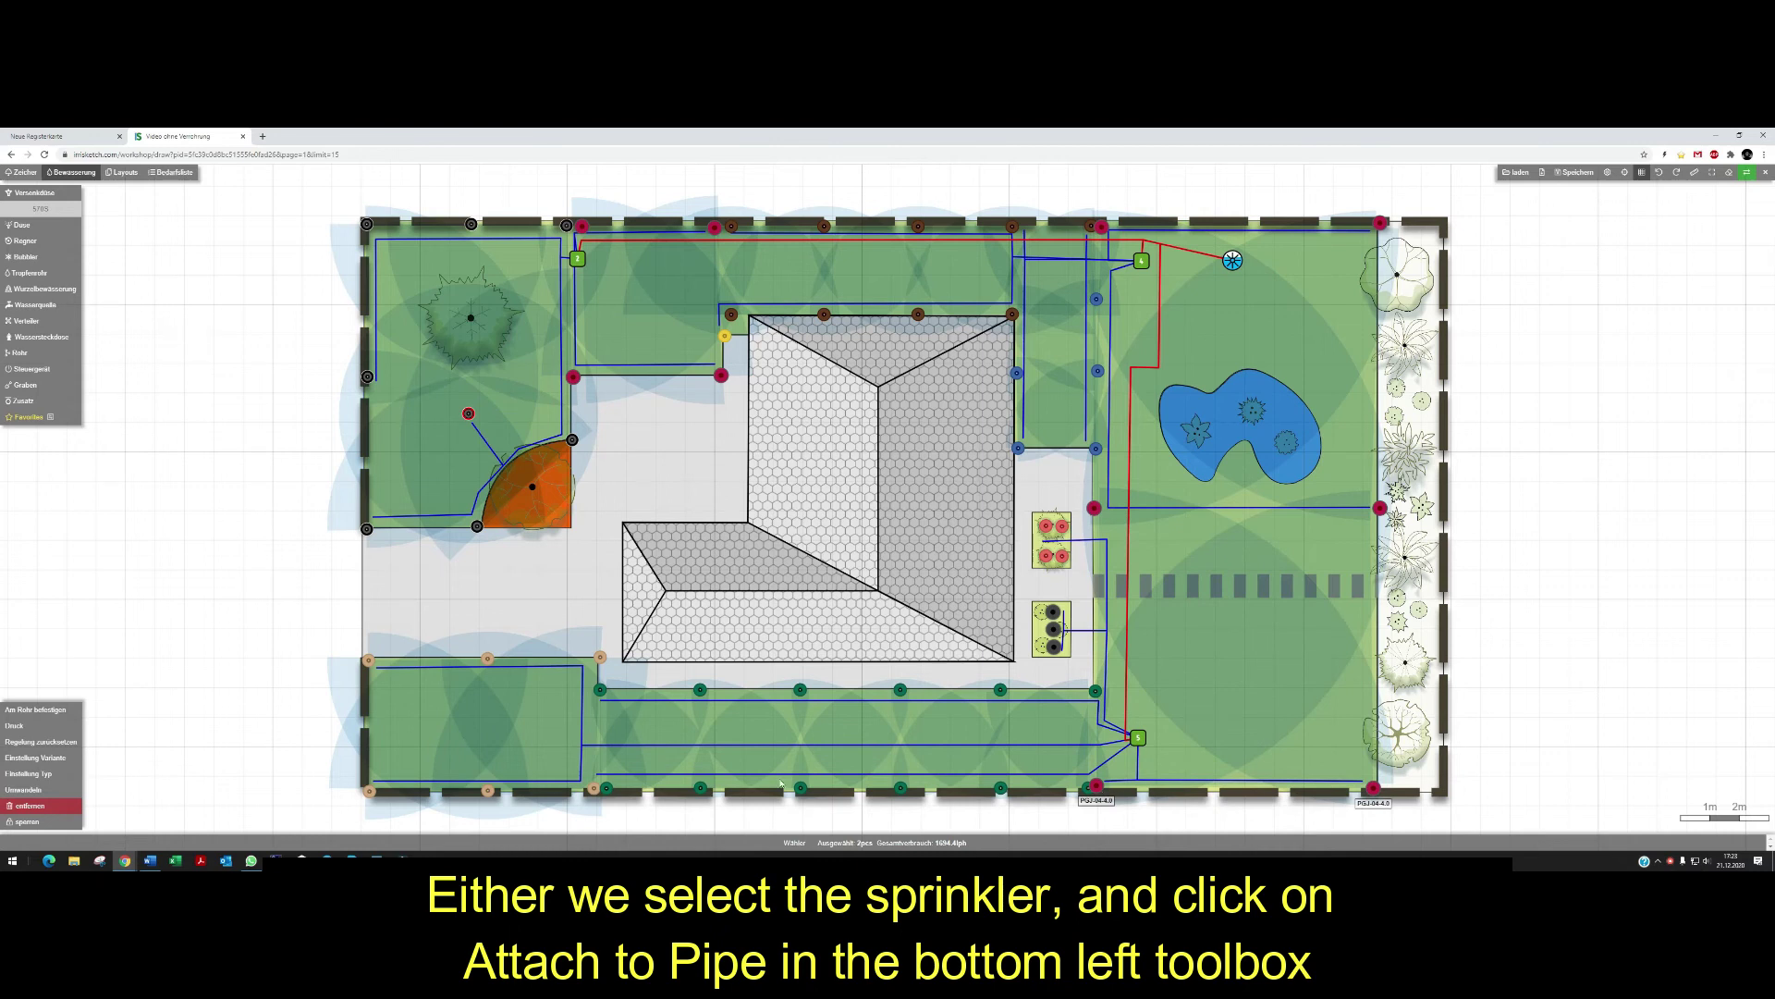
pyautogui.click(28, 709)
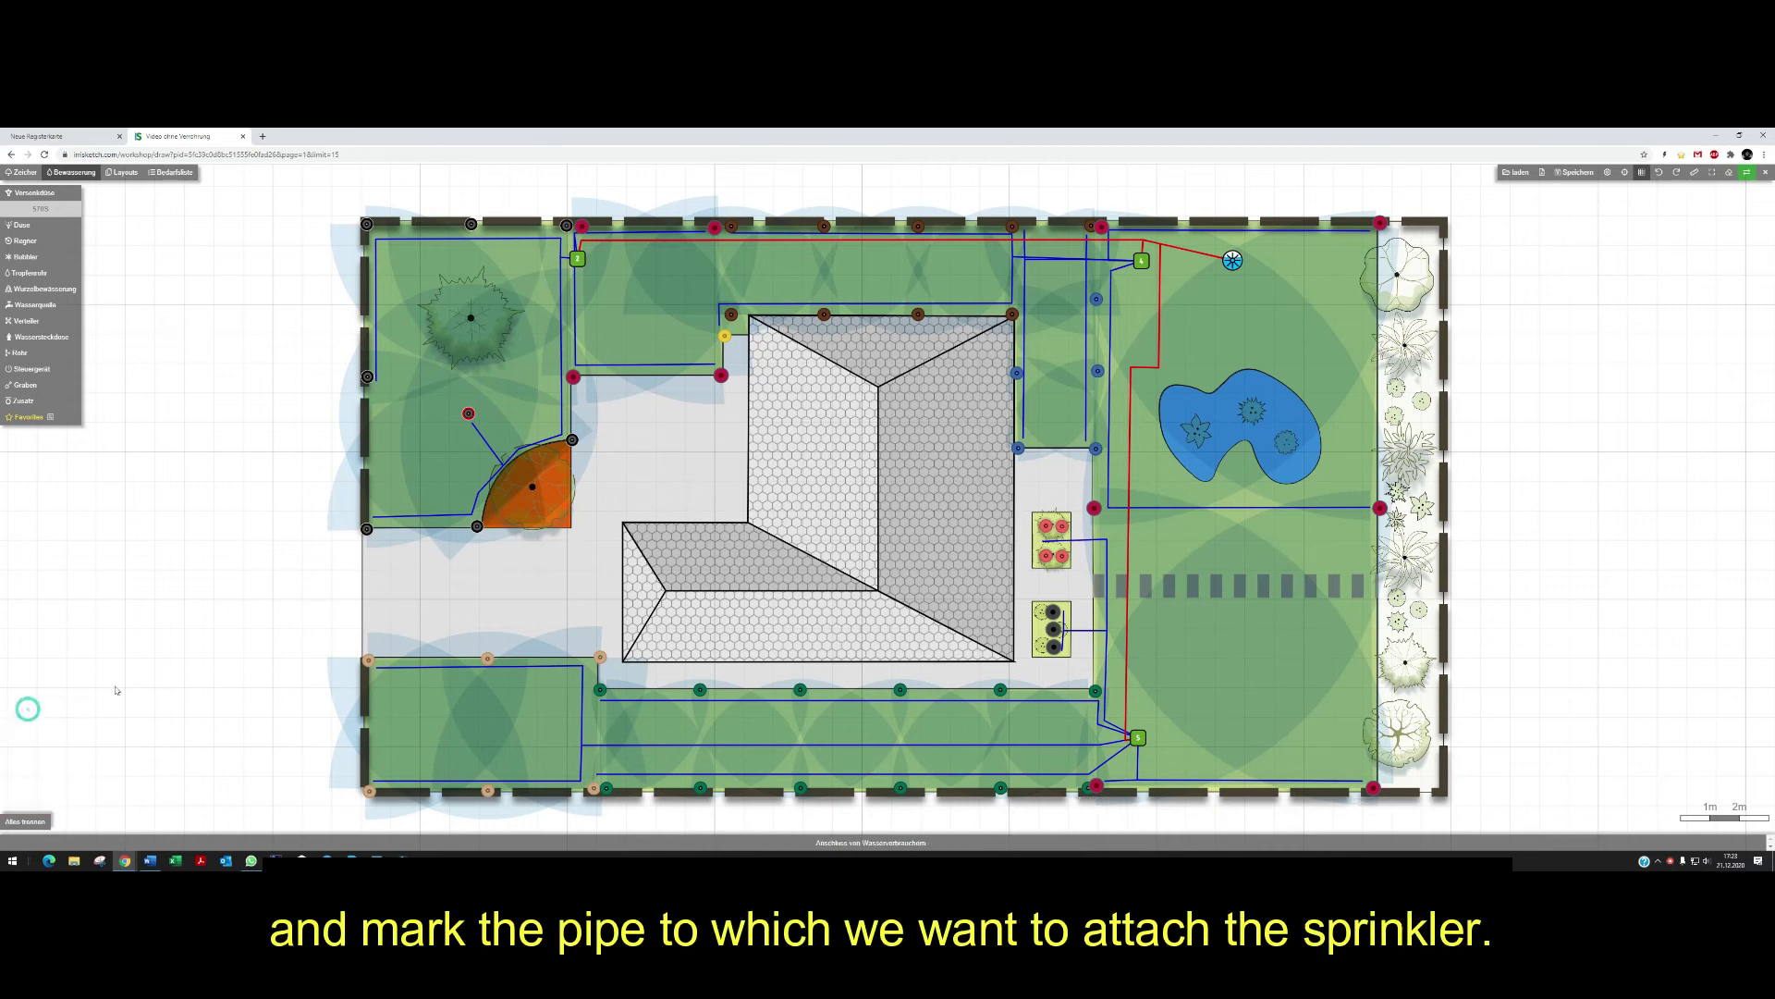
pyautogui.click(1237, 782)
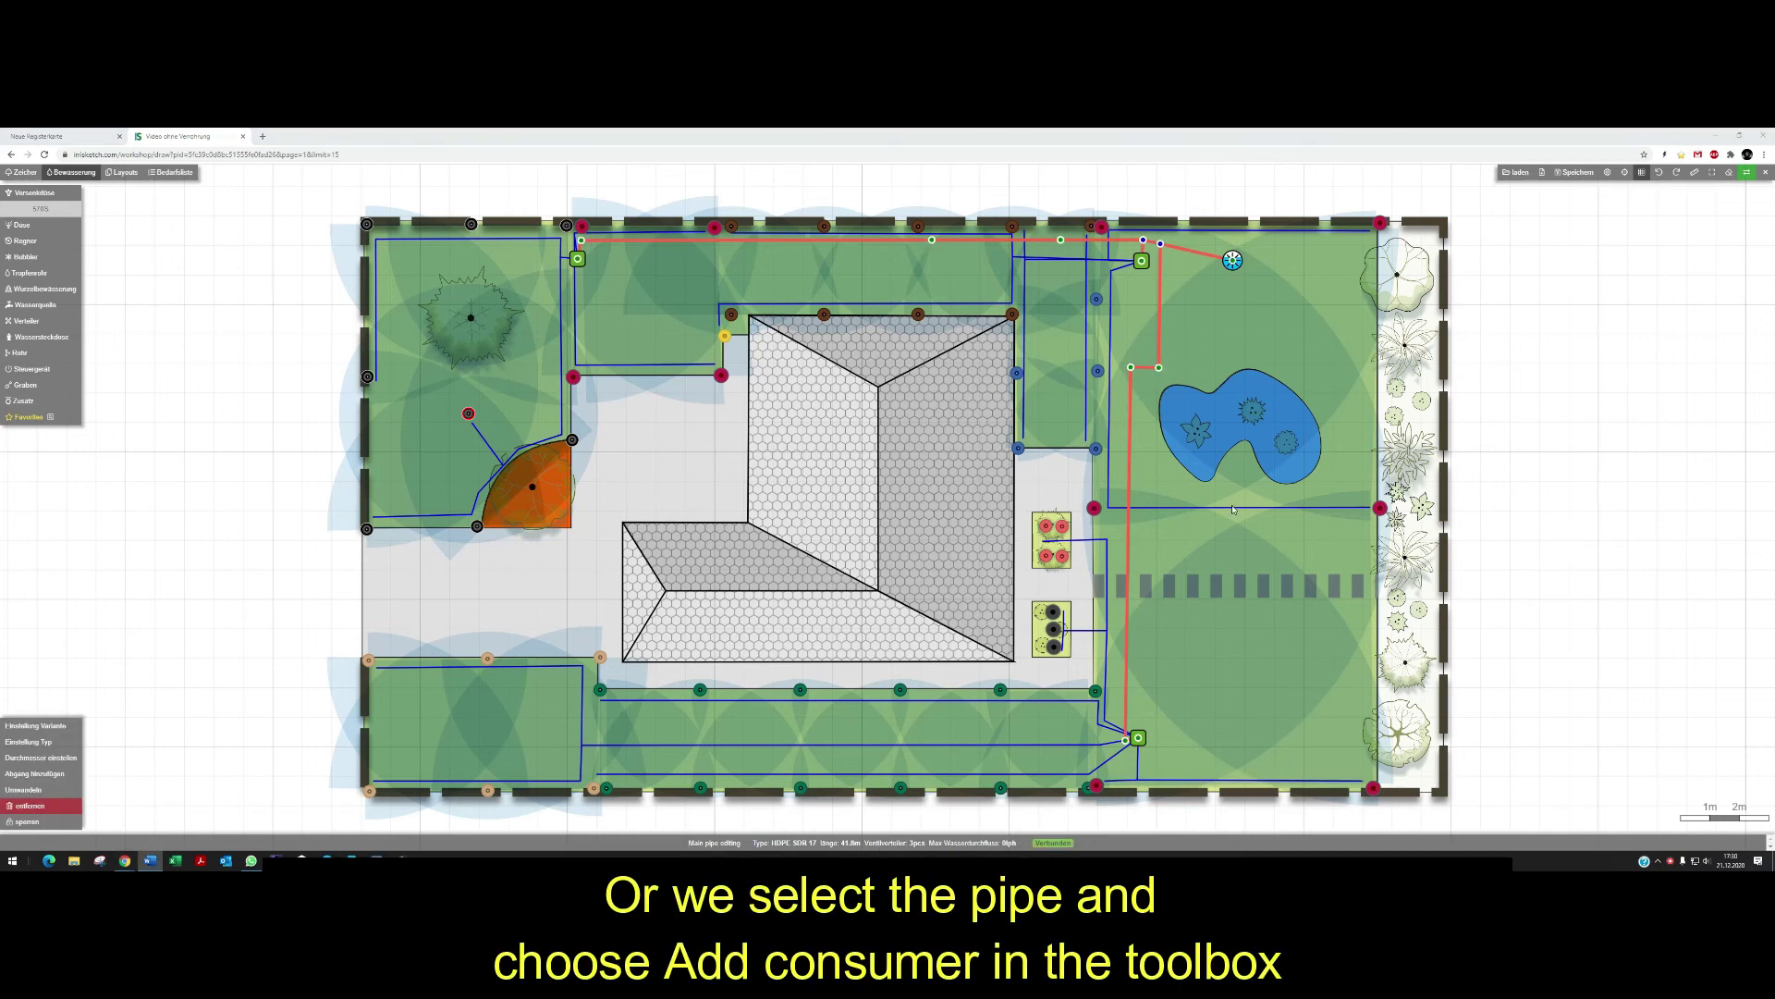
# Connect two sprinklers to the lawn zone's lateral pipe, then the junction sprinkler to the top lateral pipe
pyautogui.click(1232, 508)
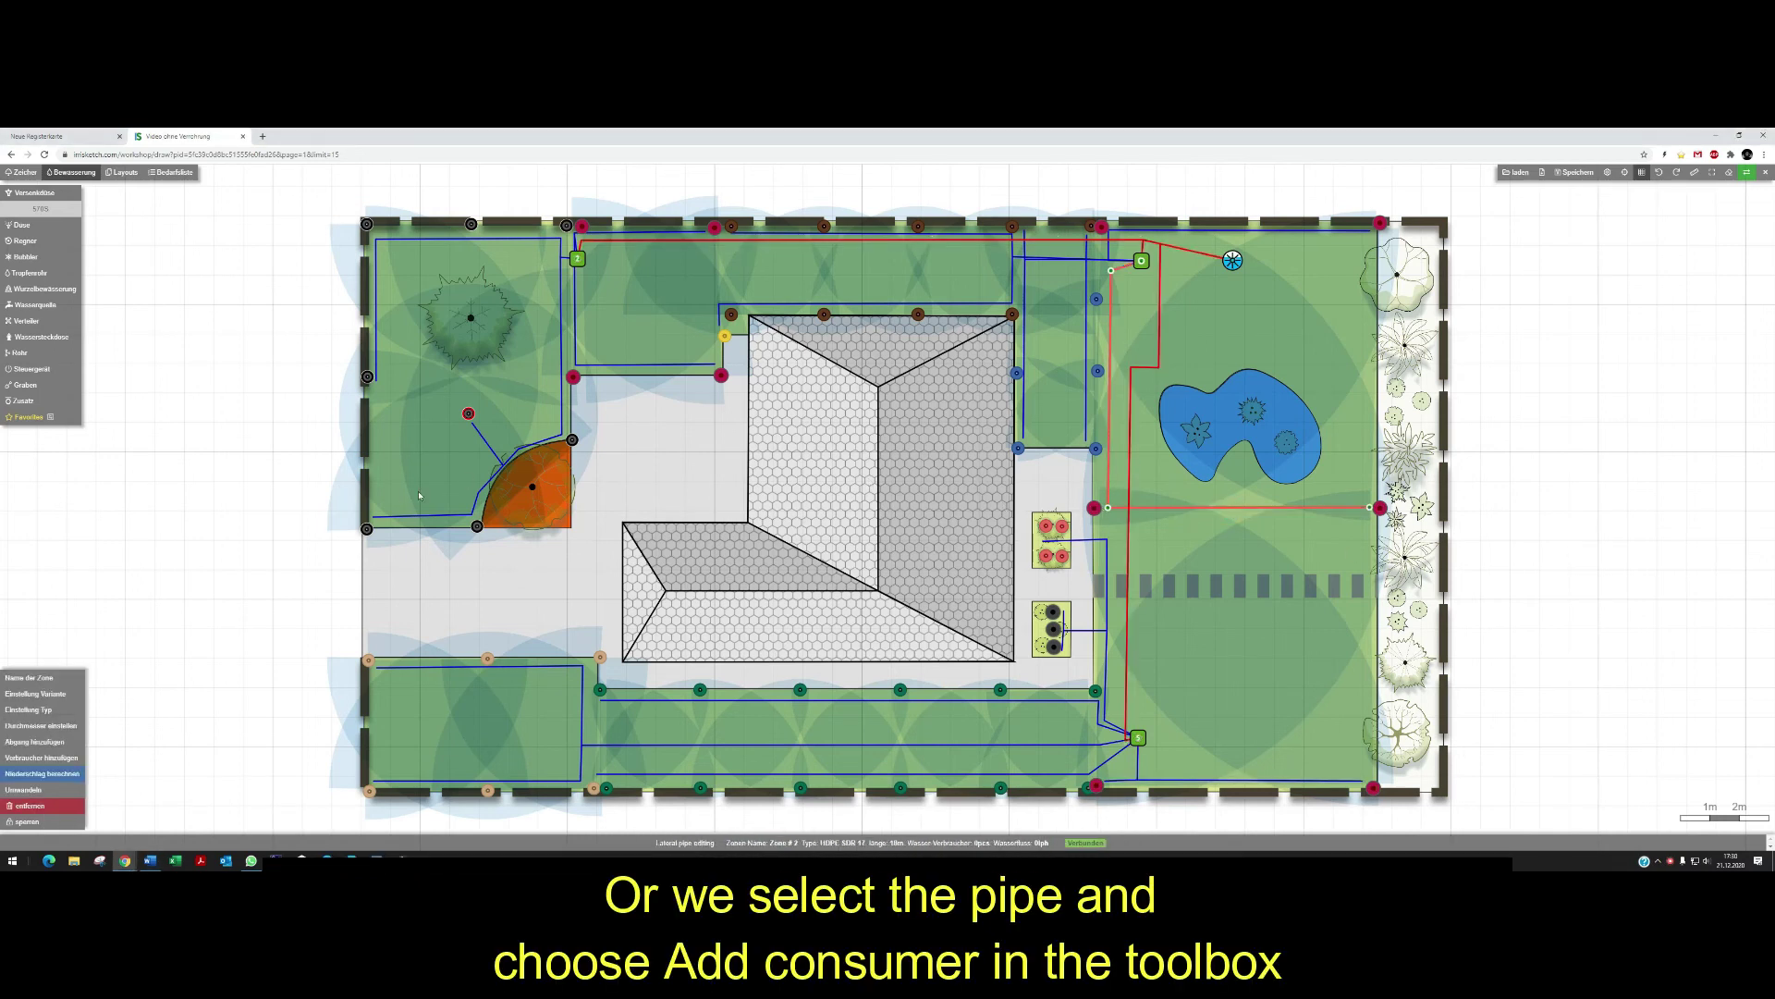
pyautogui.click(30, 758)
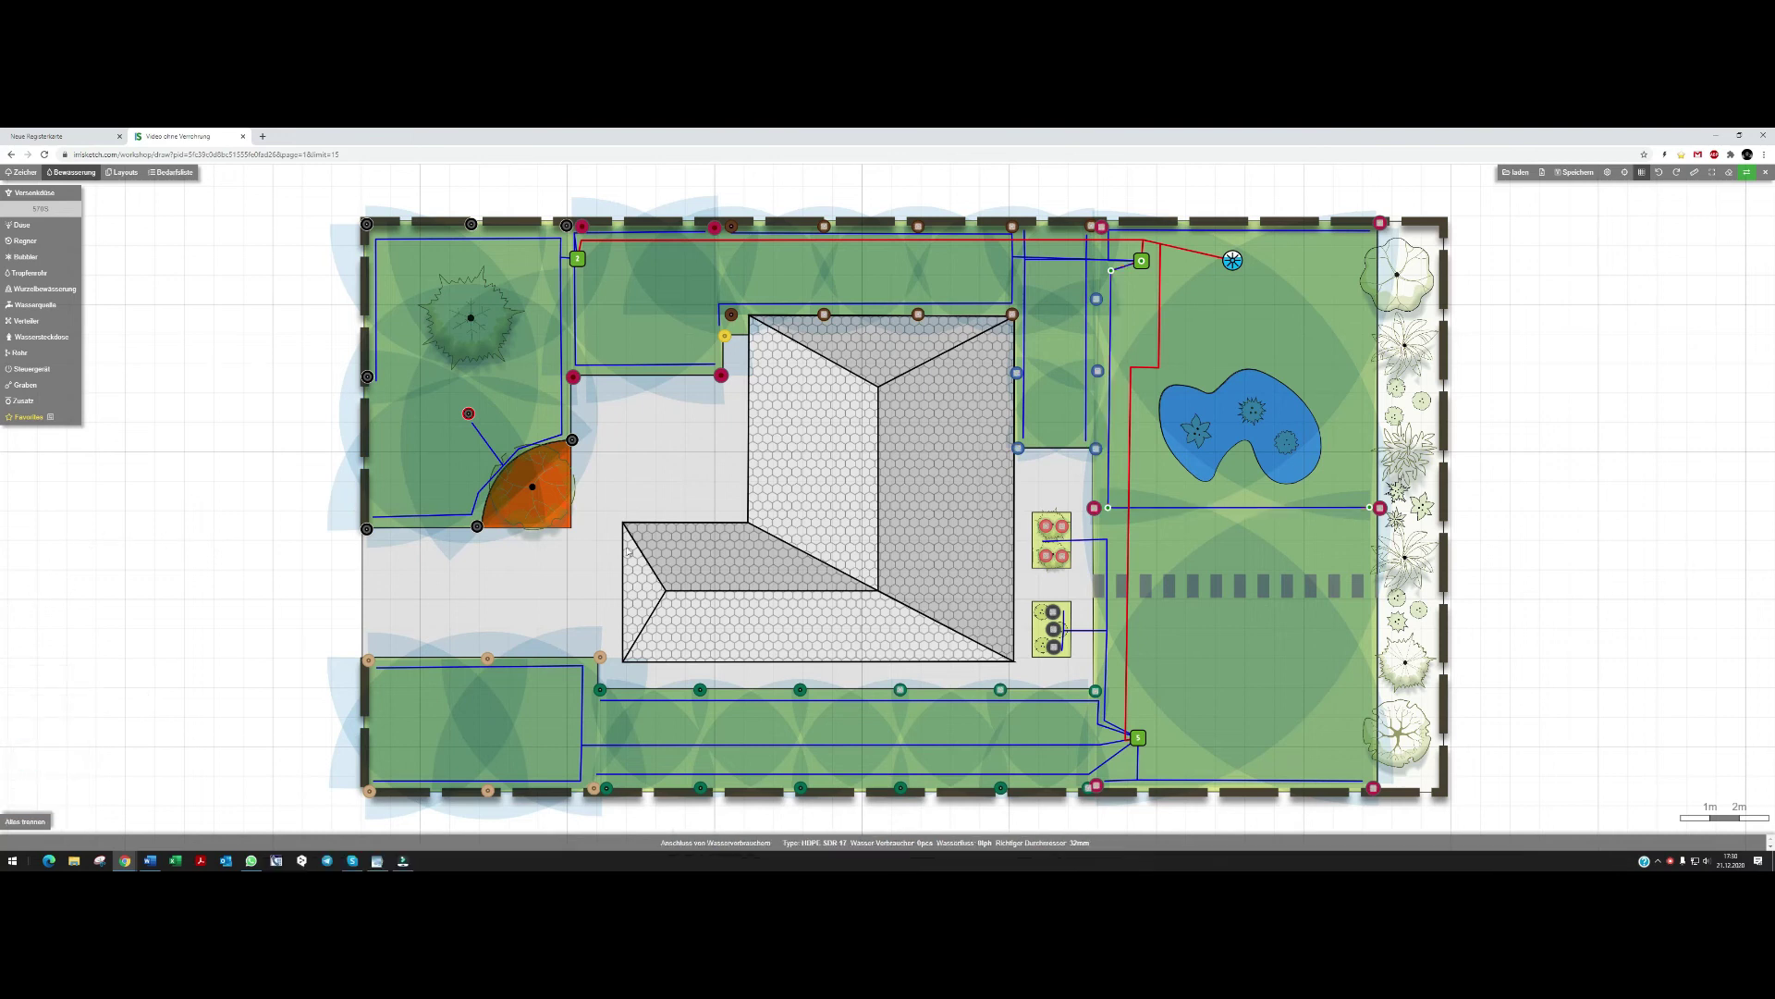
pyautogui.click(1099, 449)
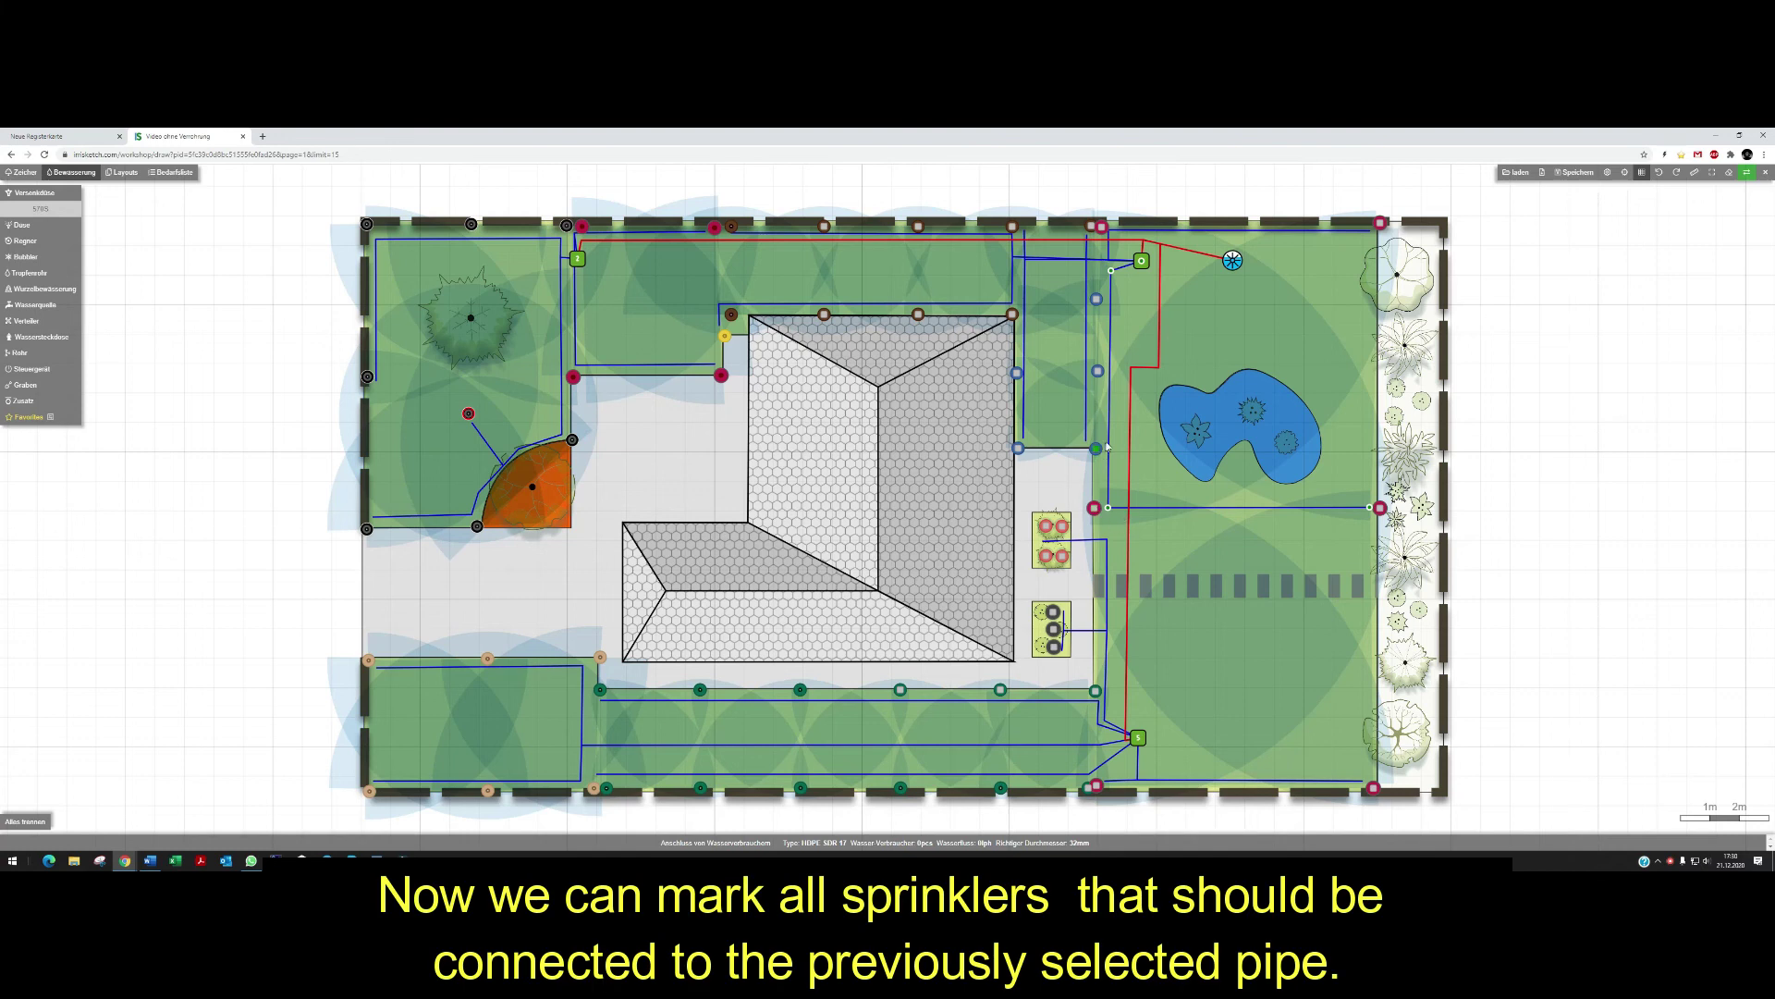
pyautogui.click(1095, 508)
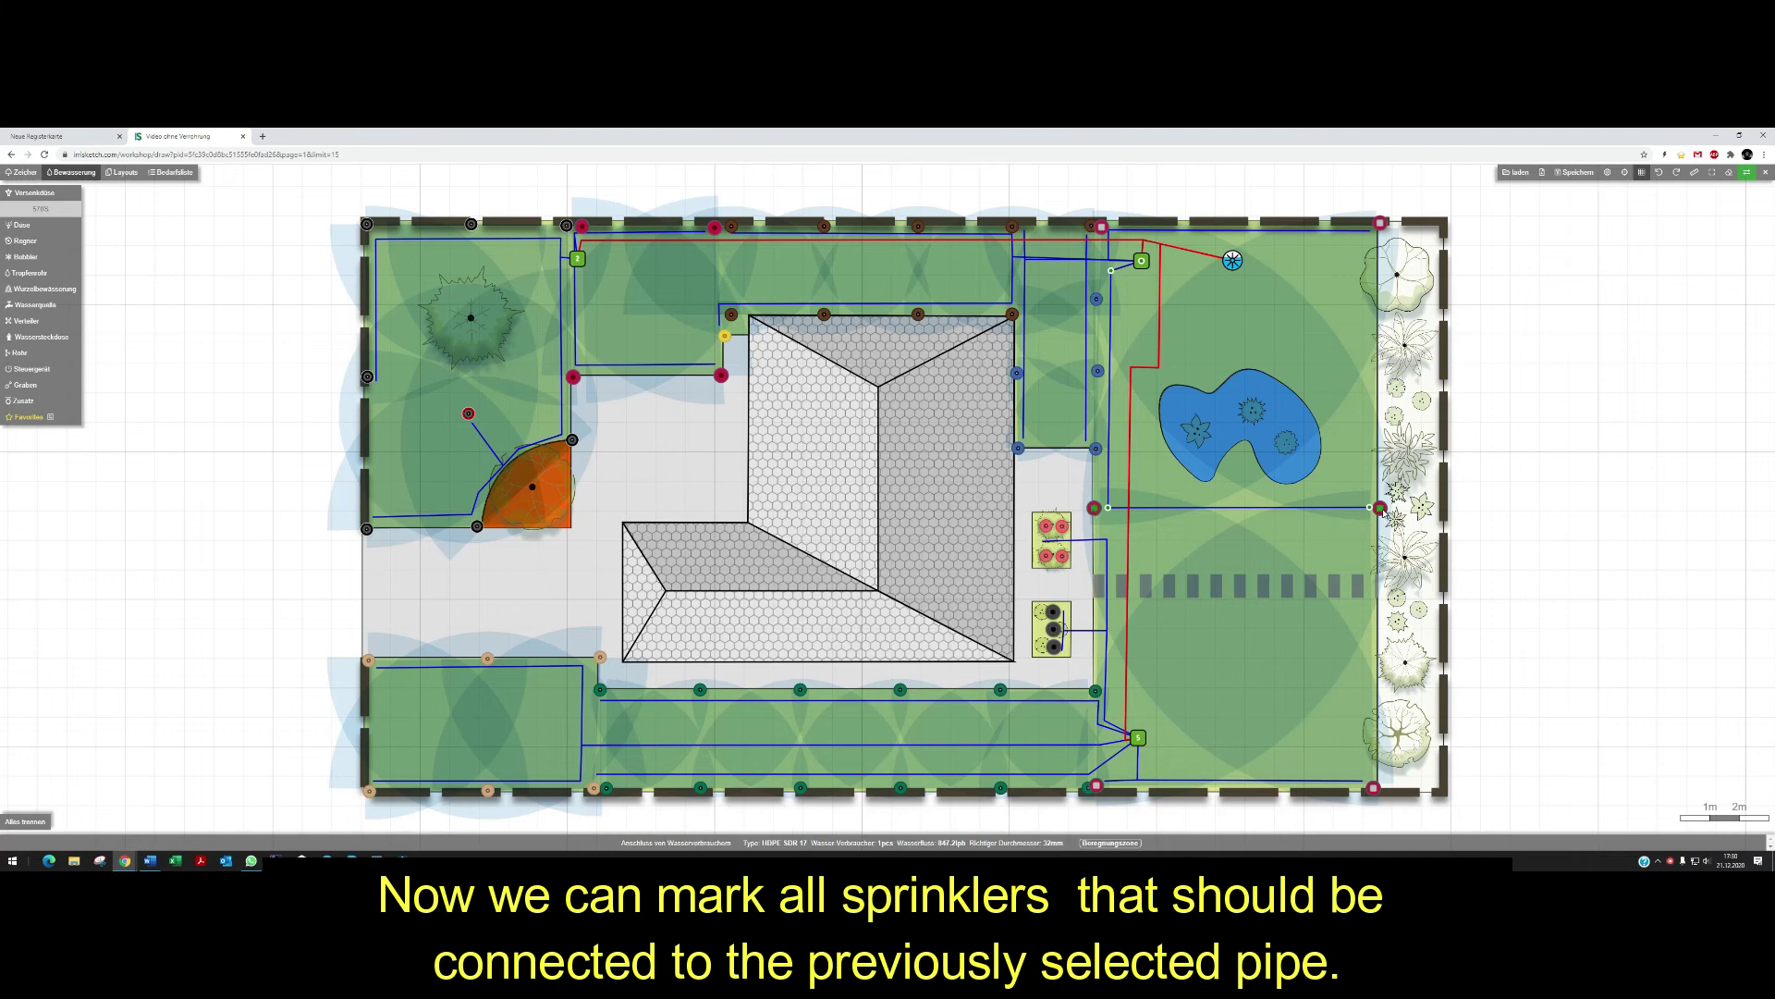
pyautogui.click(1217, 608)
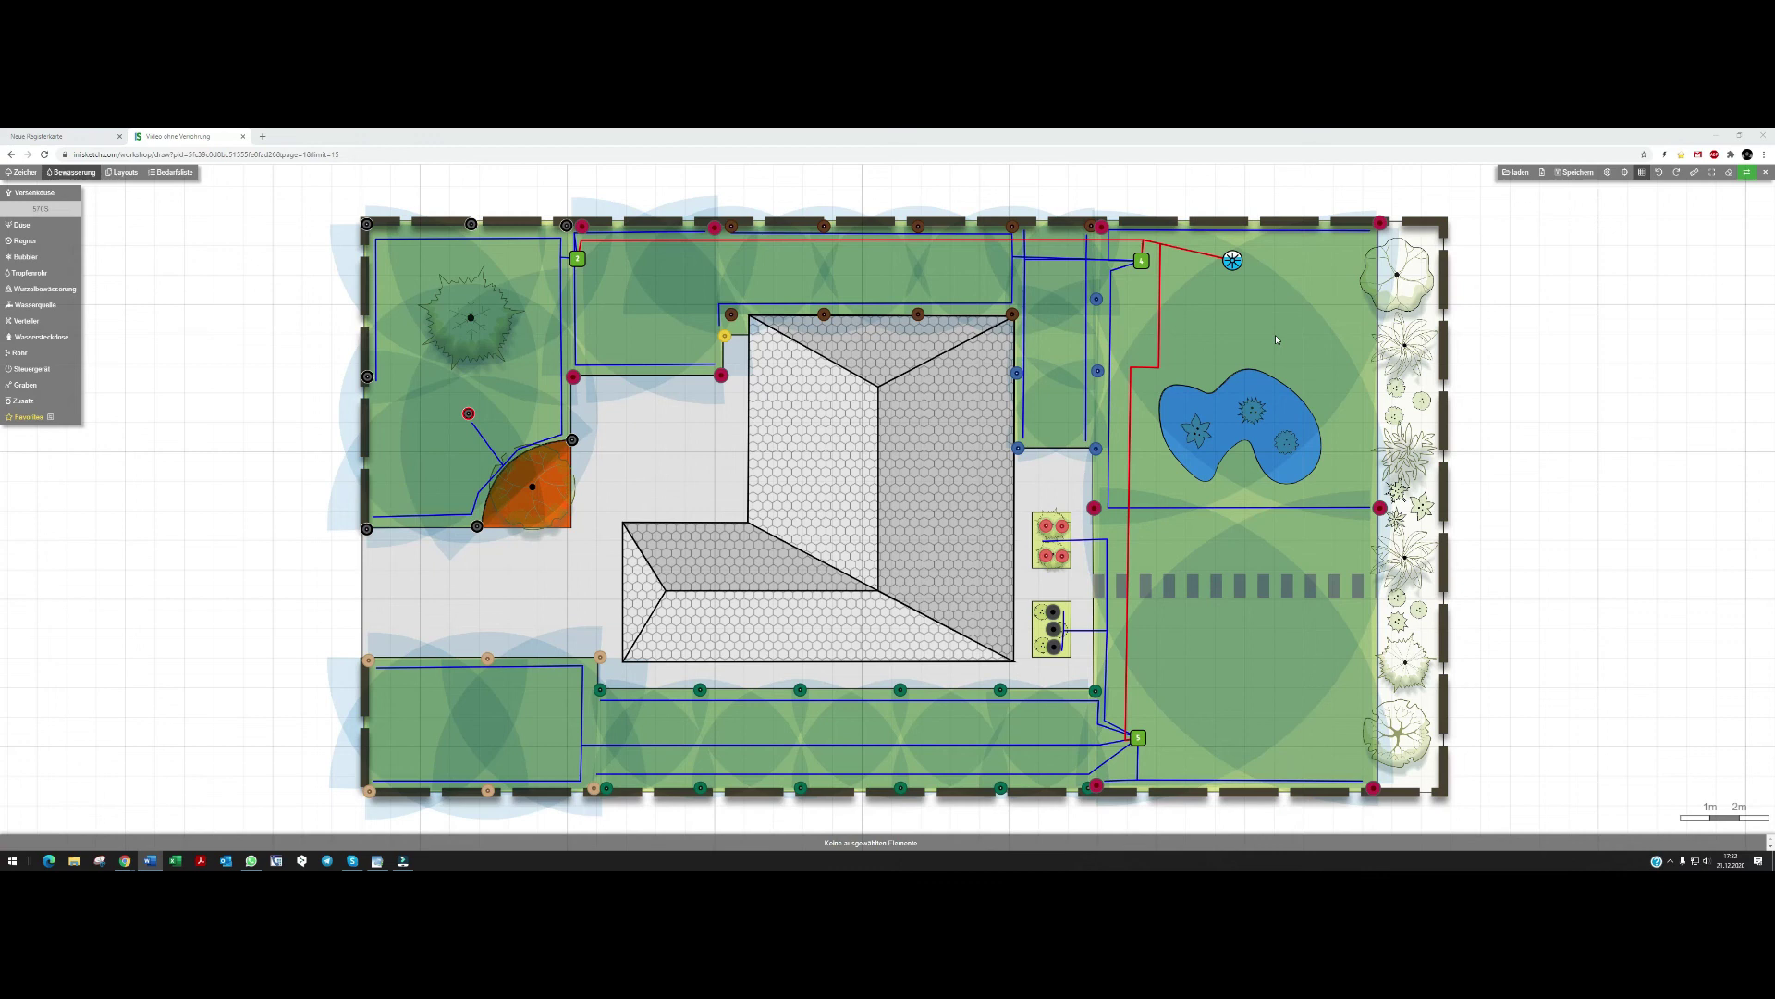
pyautogui.click(1268, 231)
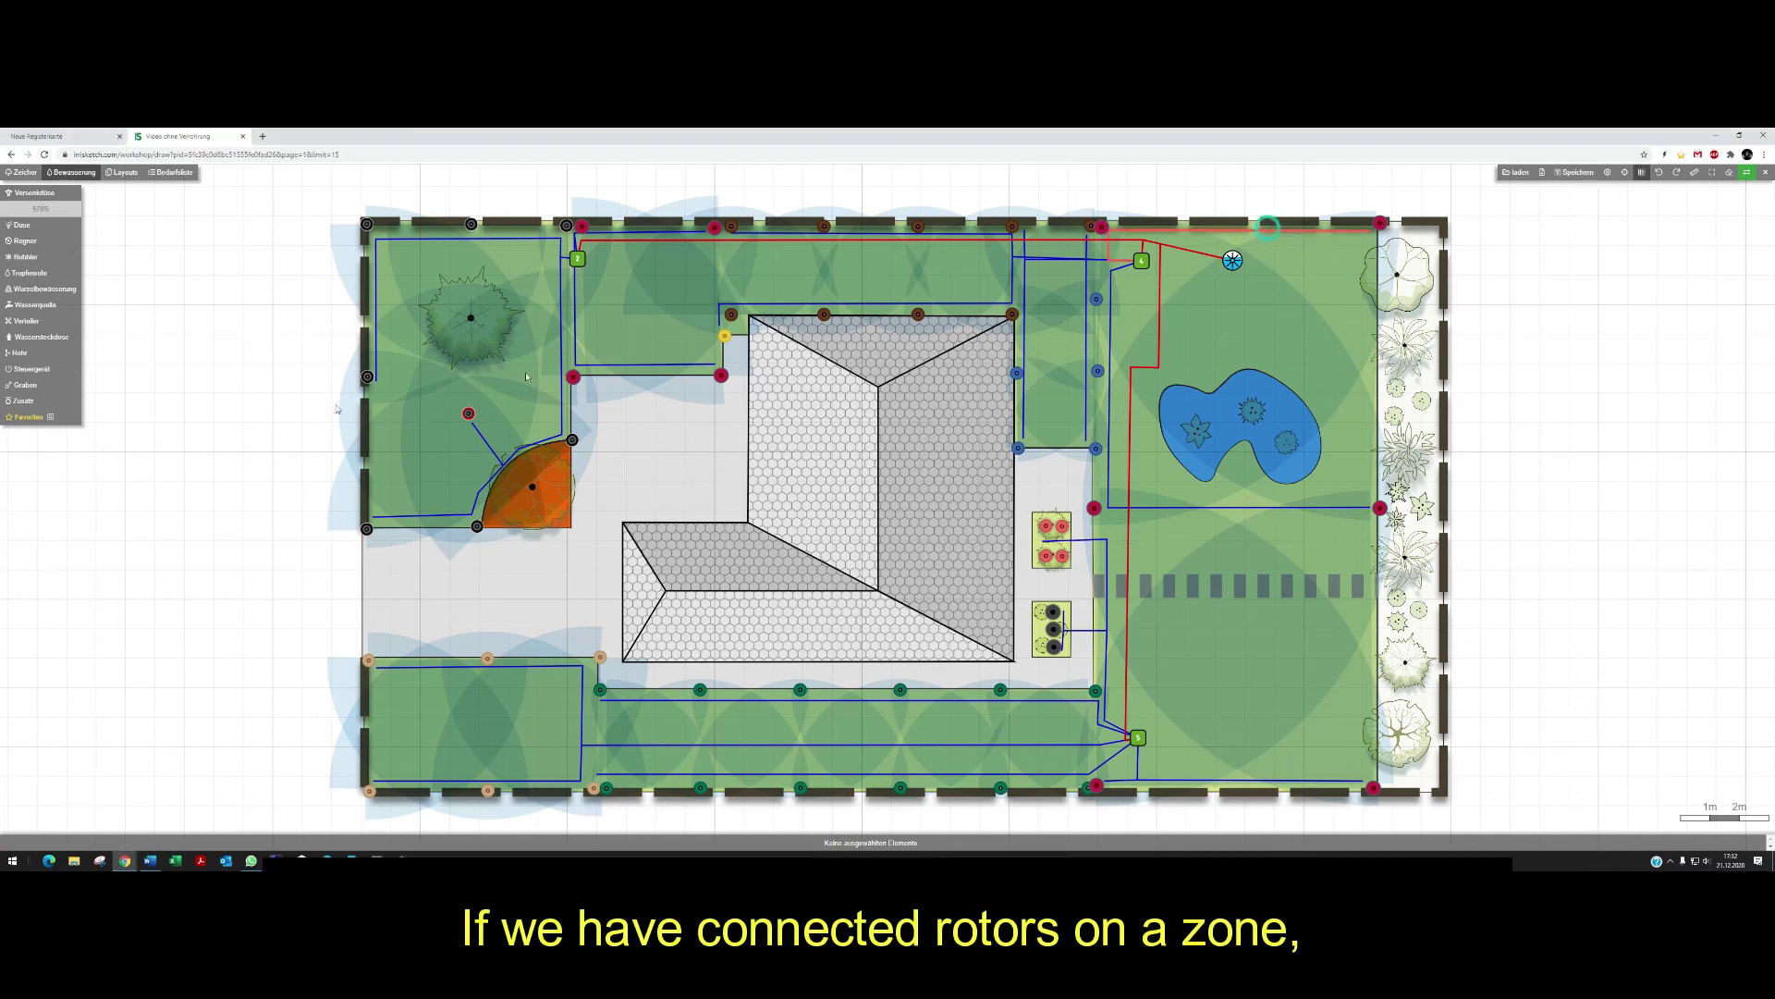
pyautogui.click(1105, 230)
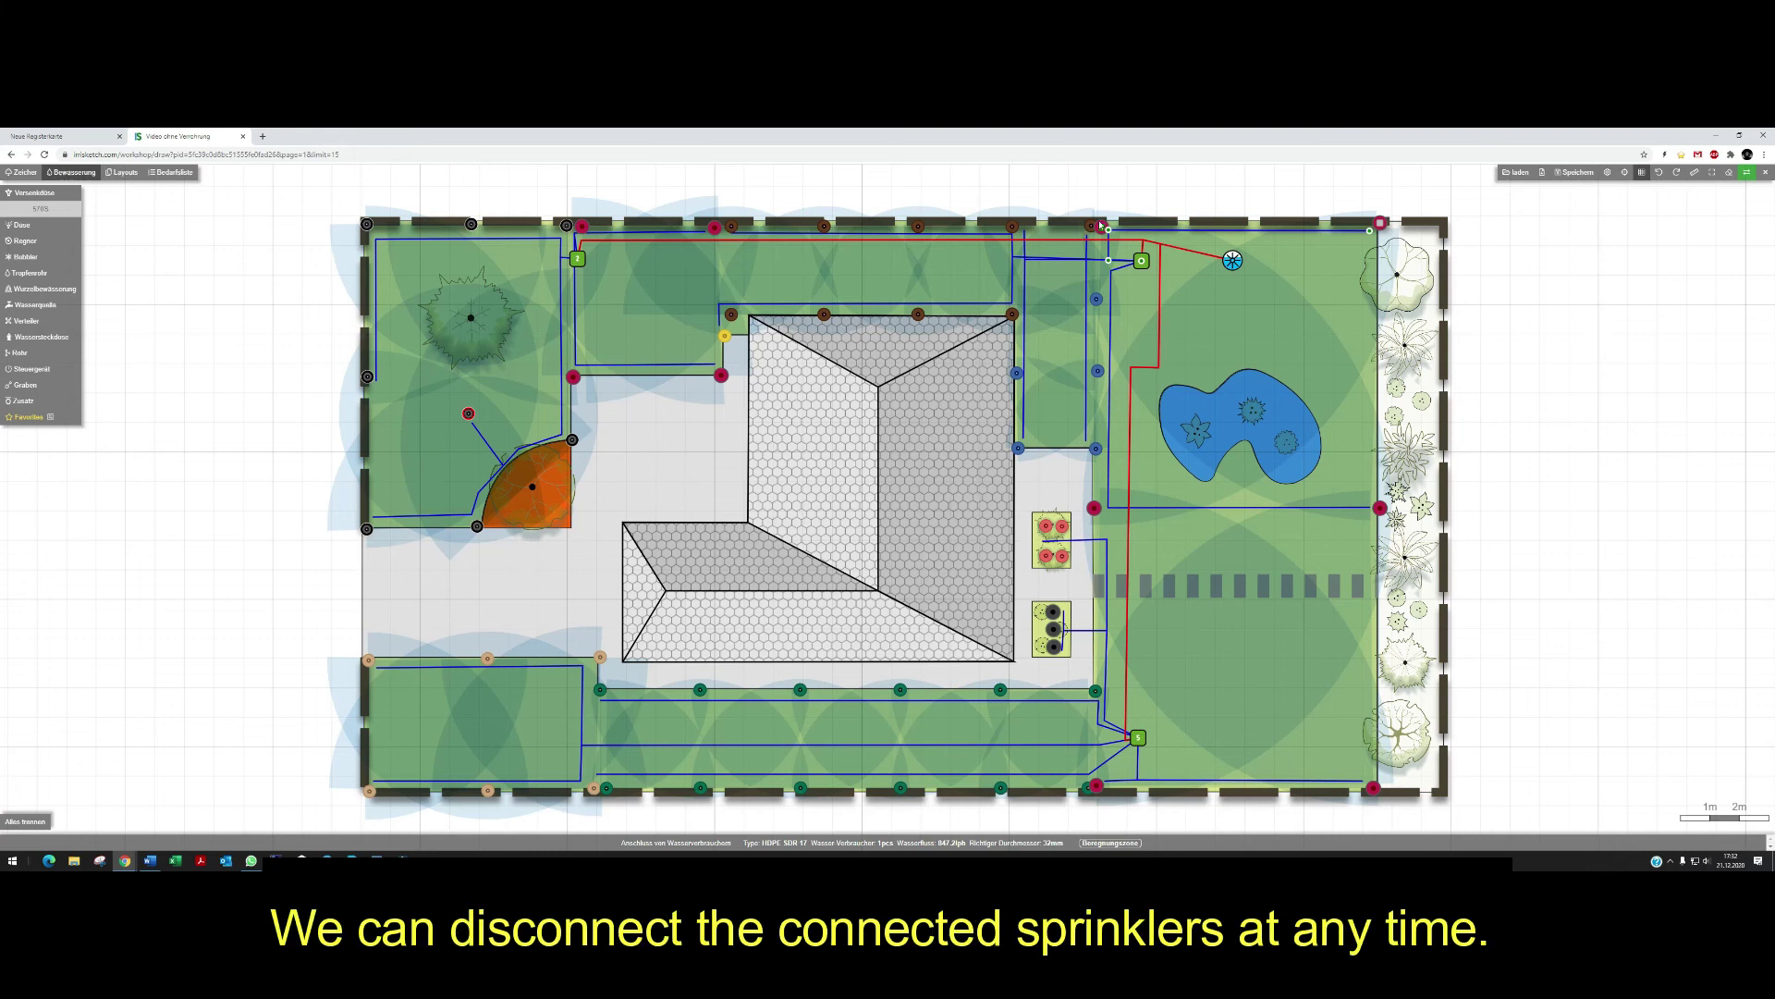
# Attach the corner sprinkler to the top pipe, then disconnect the left and right end sprinklers from the lawn pipe
pyautogui.click(1380, 225)
pyautogui.click(1296, 321)
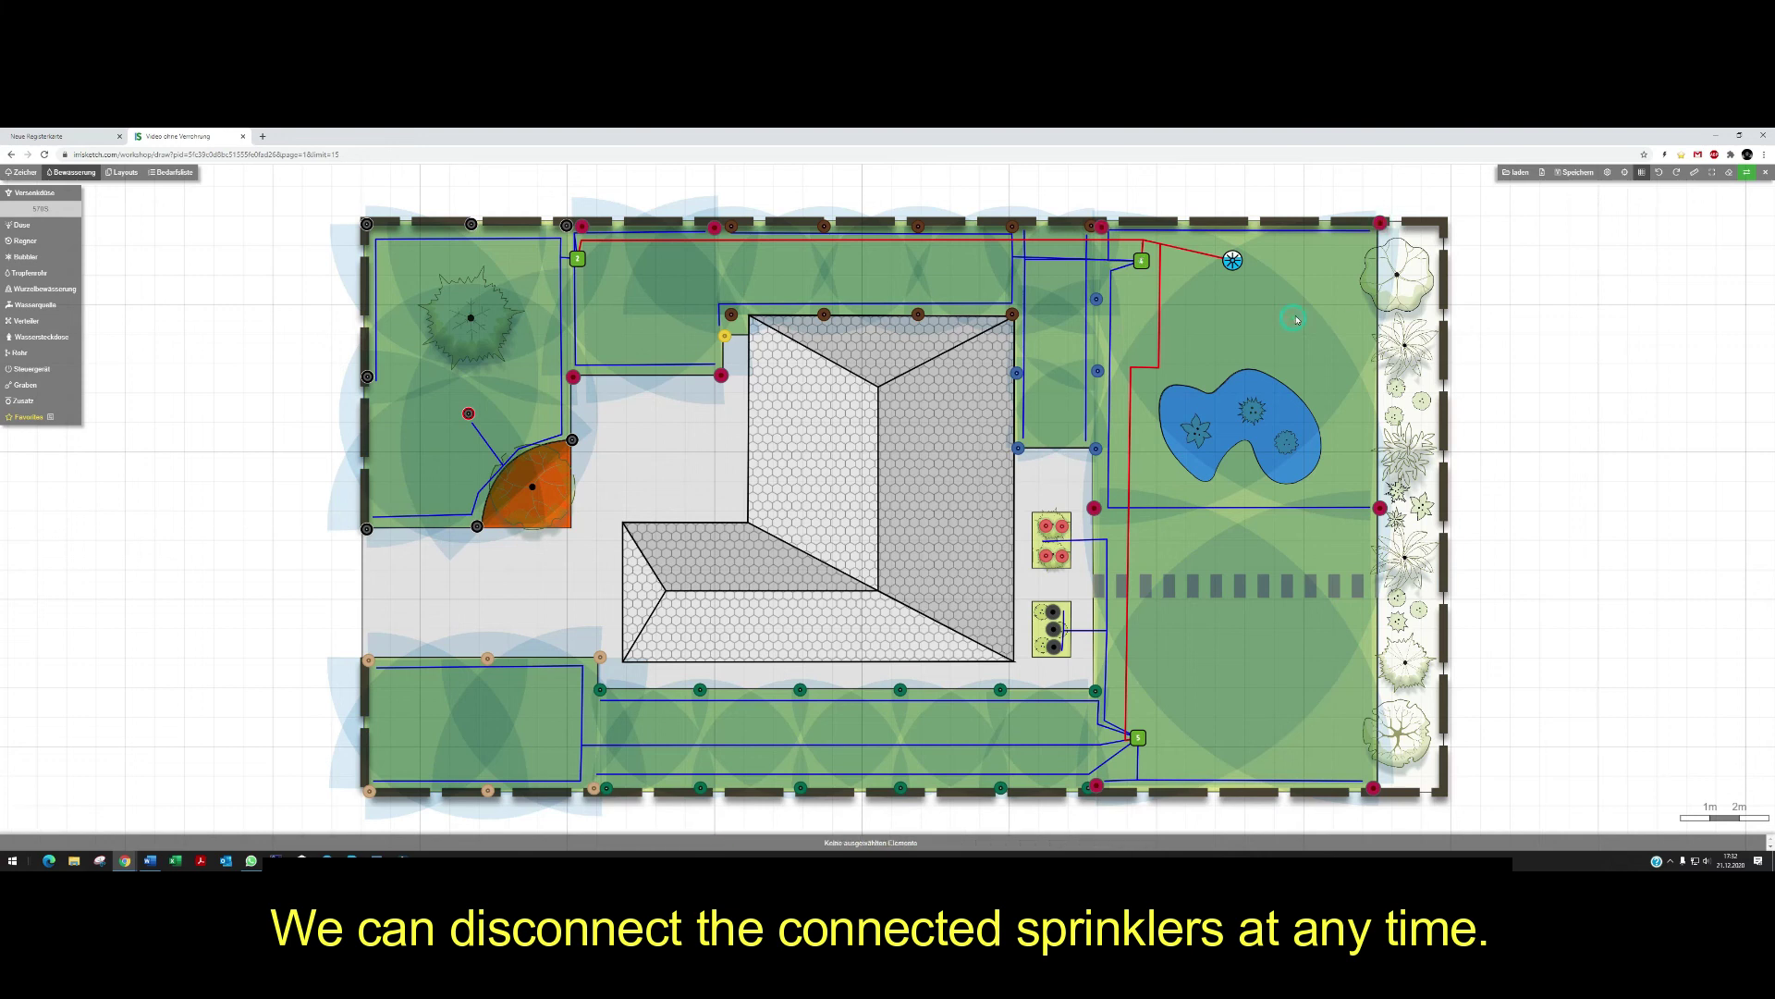
pyautogui.click(1276, 508)
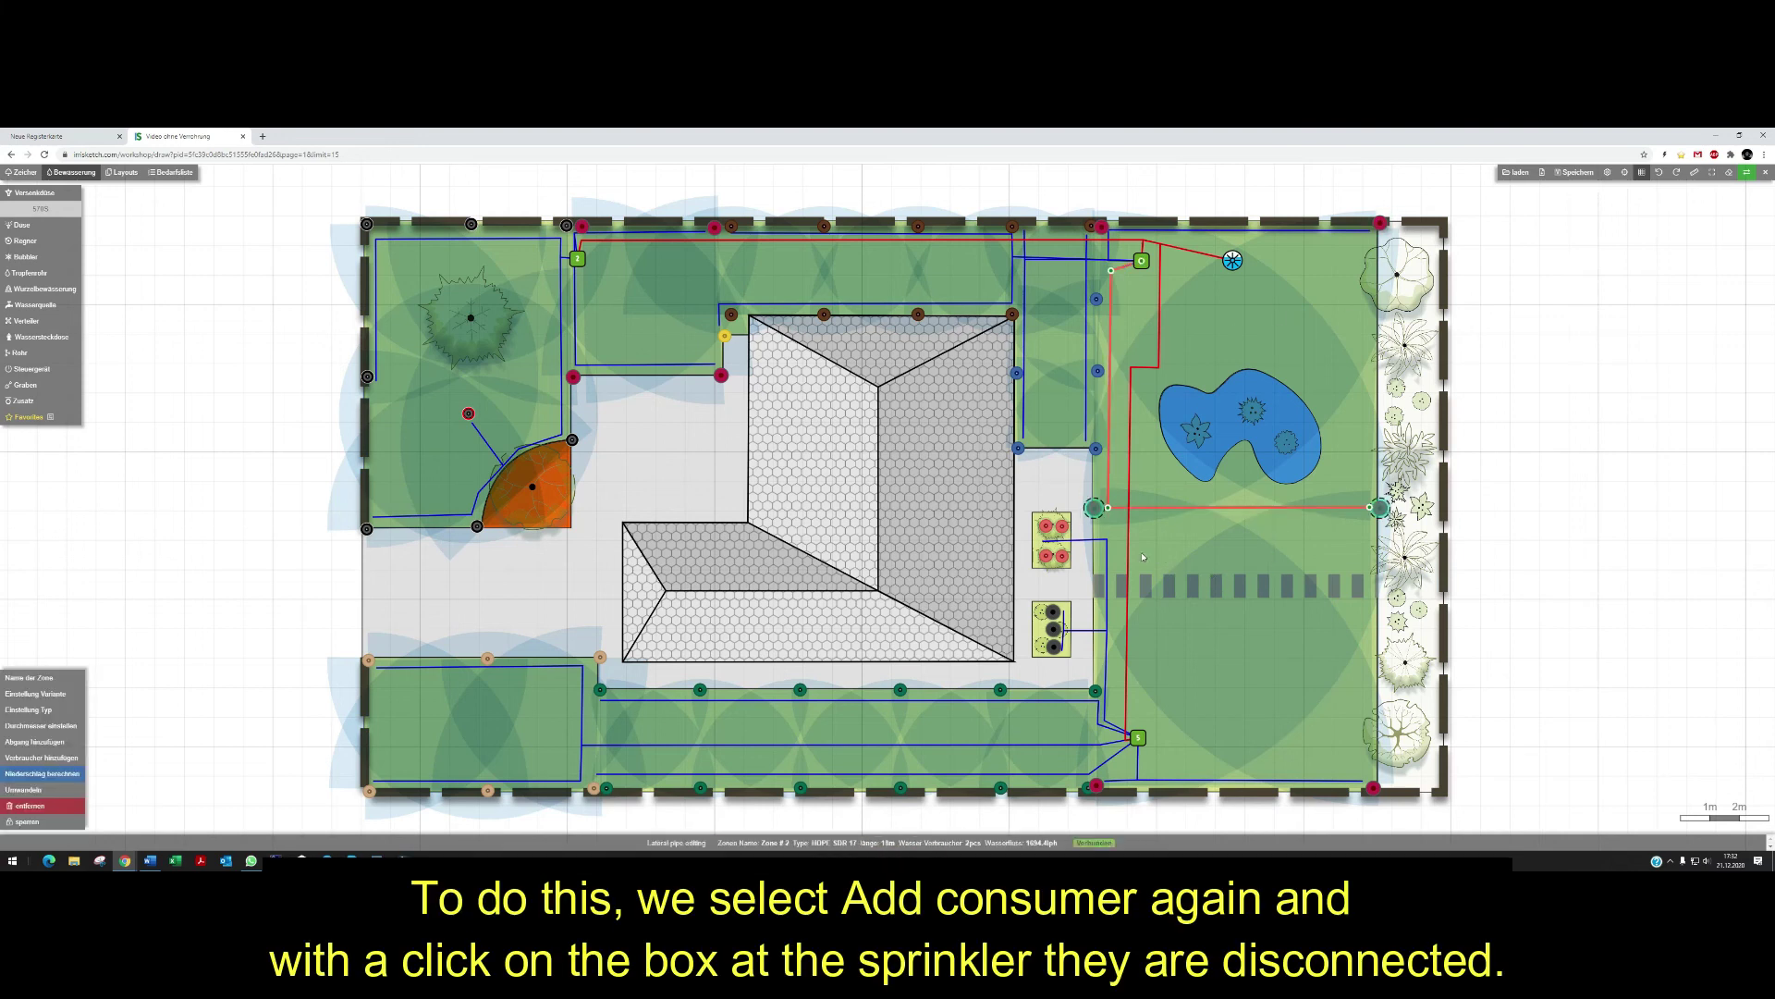
pyautogui.click(37, 757)
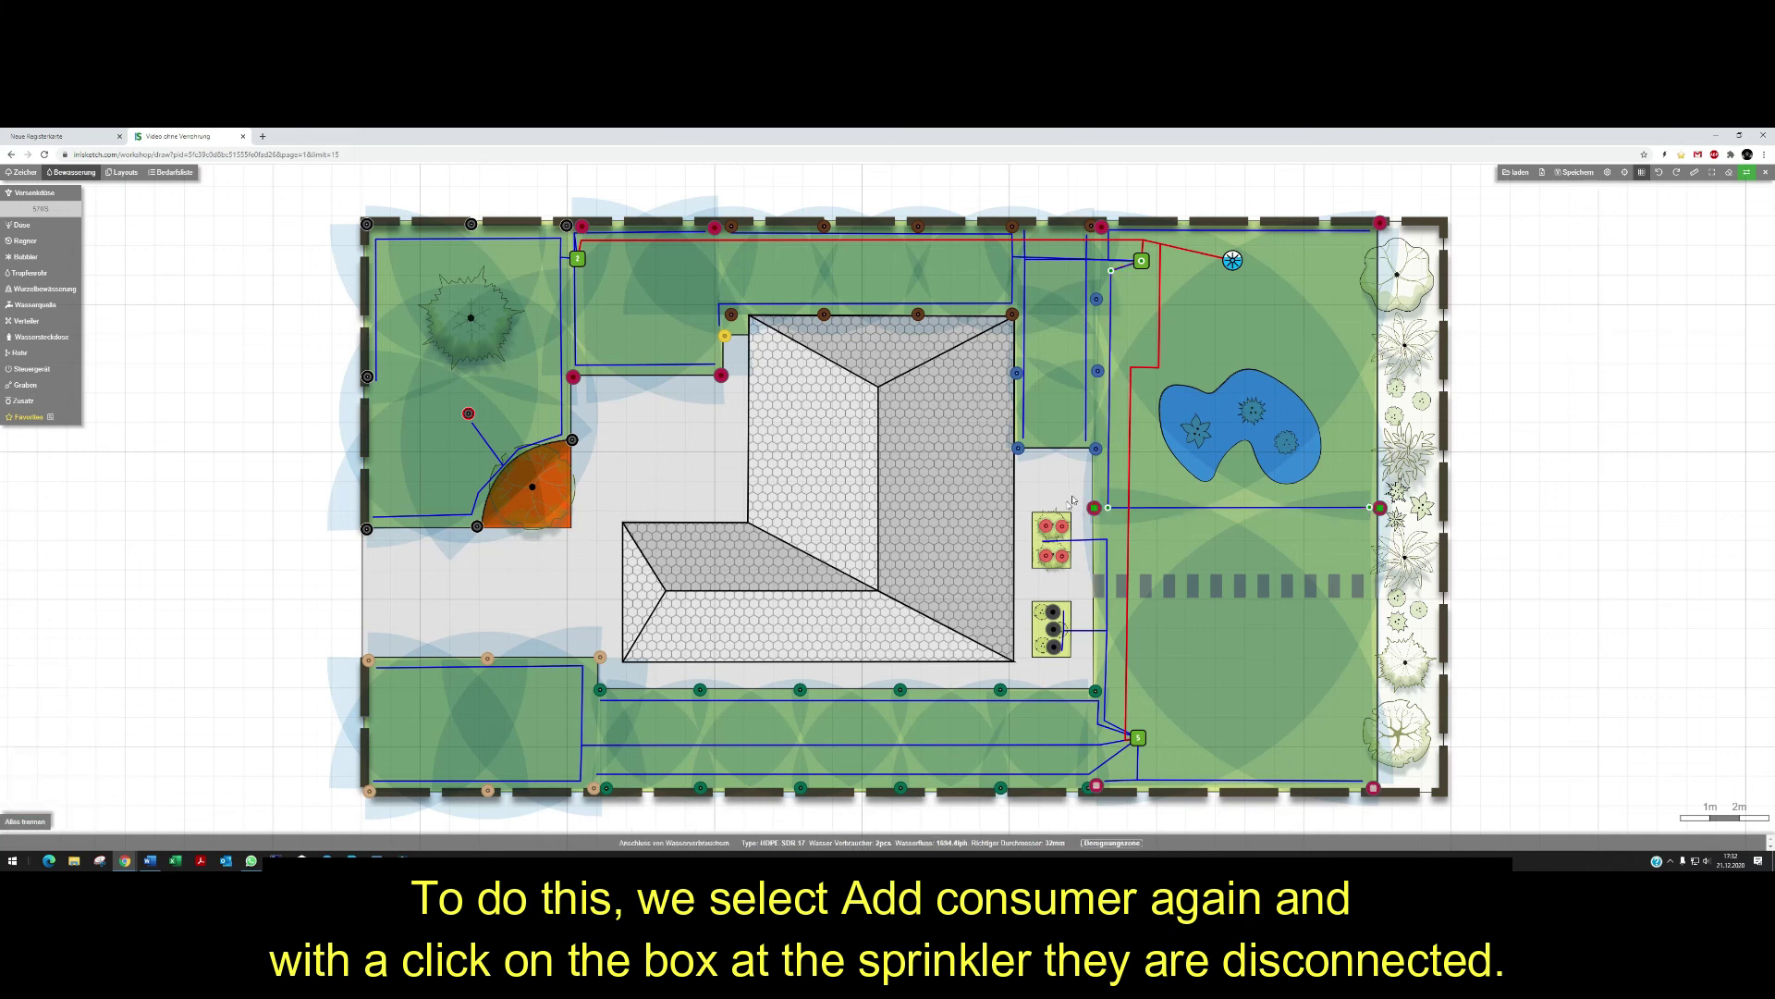
pyautogui.click(1094, 509)
pyautogui.click(1380, 508)
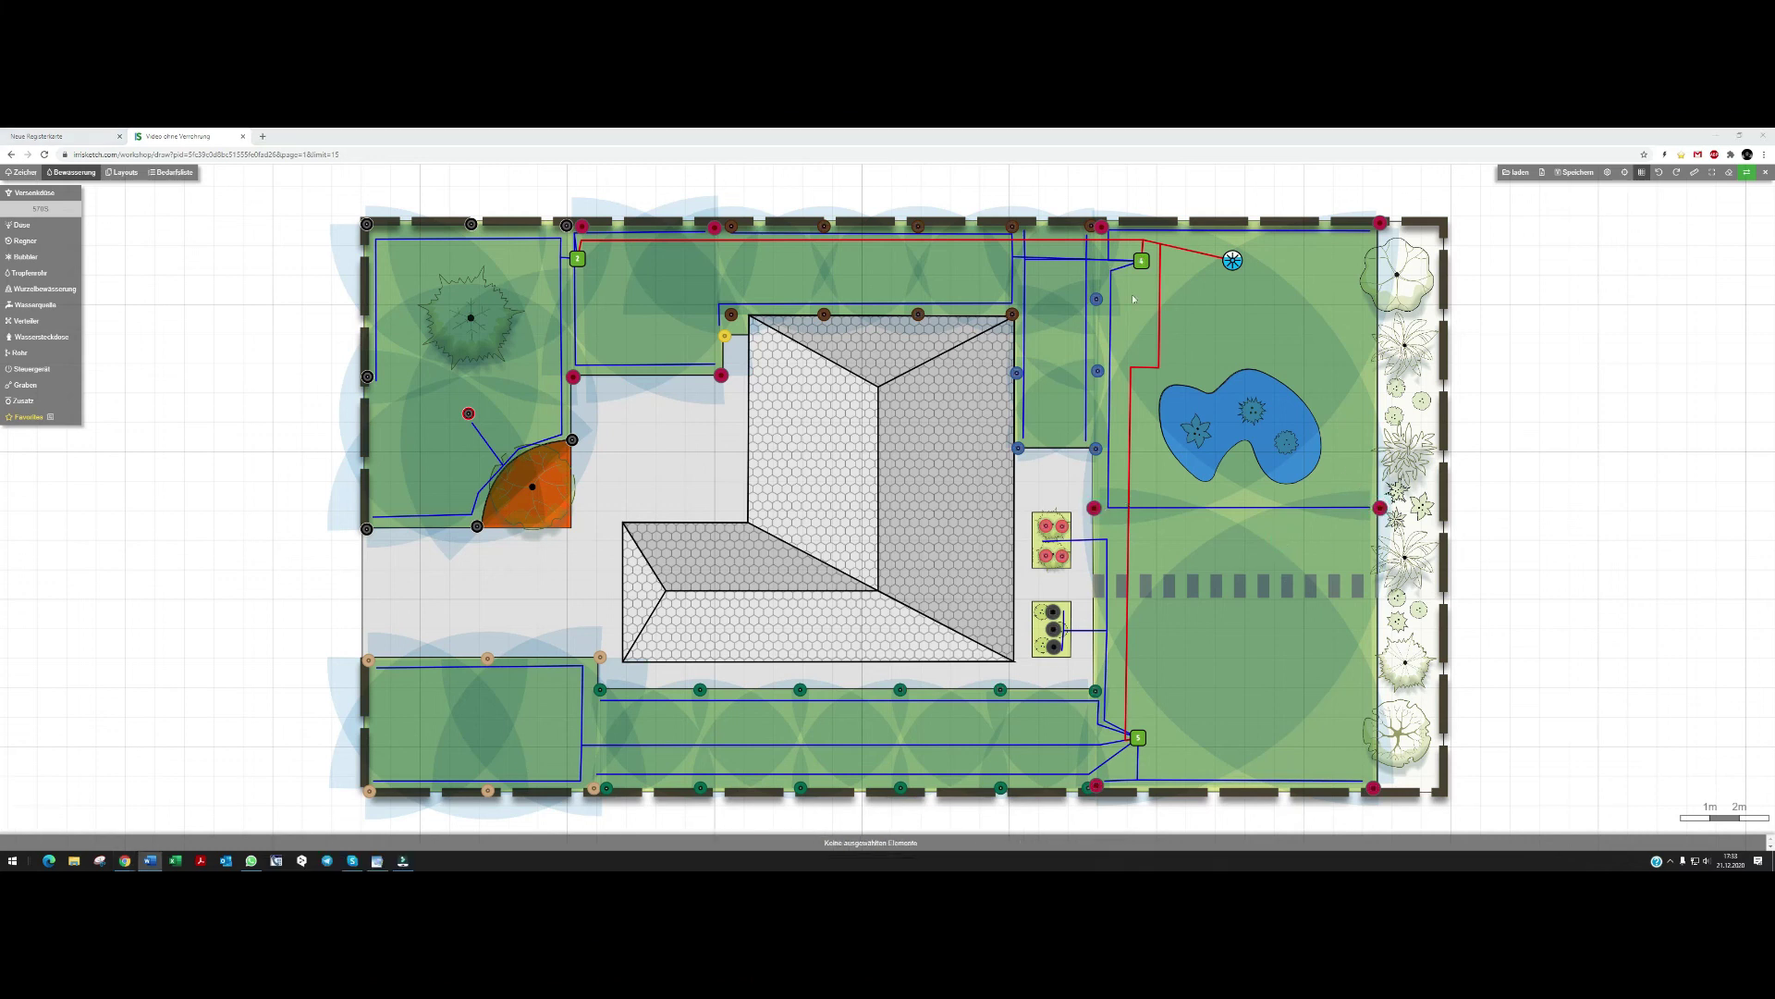
# Check which sprinklers the upper-right, upper-middle and upper-left zone pipes supply
pyautogui.click(1090, 228)
pyautogui.click(1089, 229)
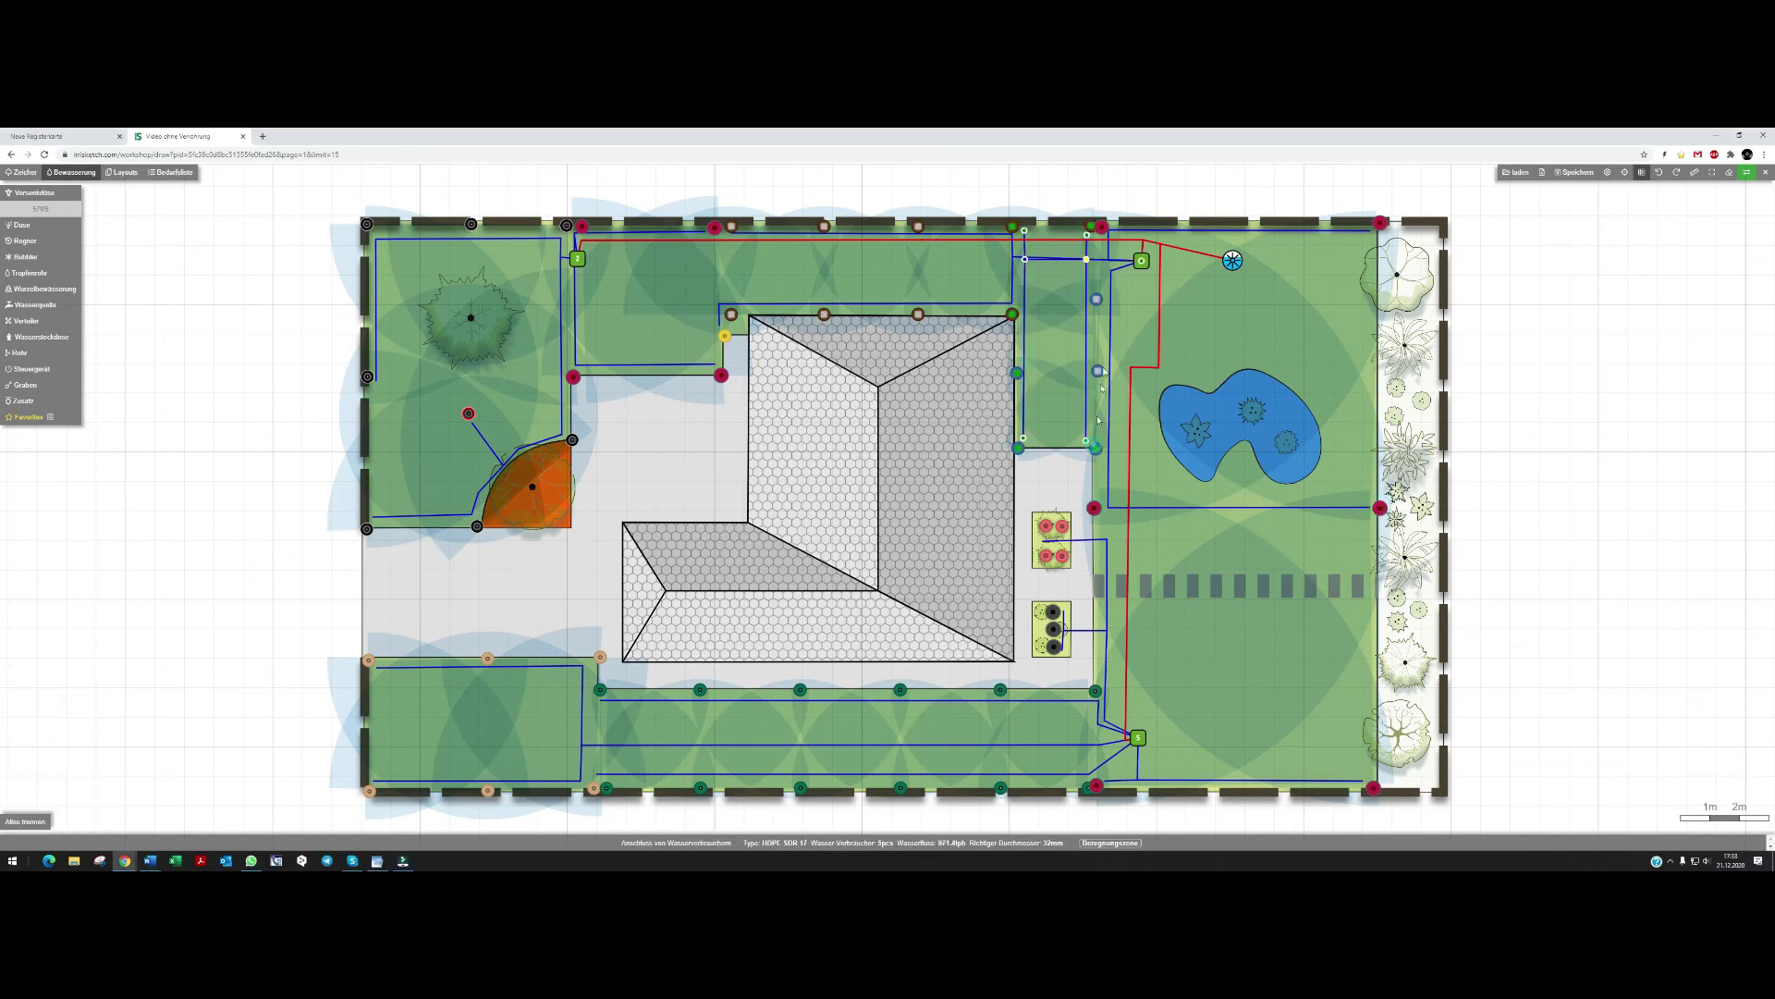
pyautogui.click(947, 305)
pyautogui.click(947, 305)
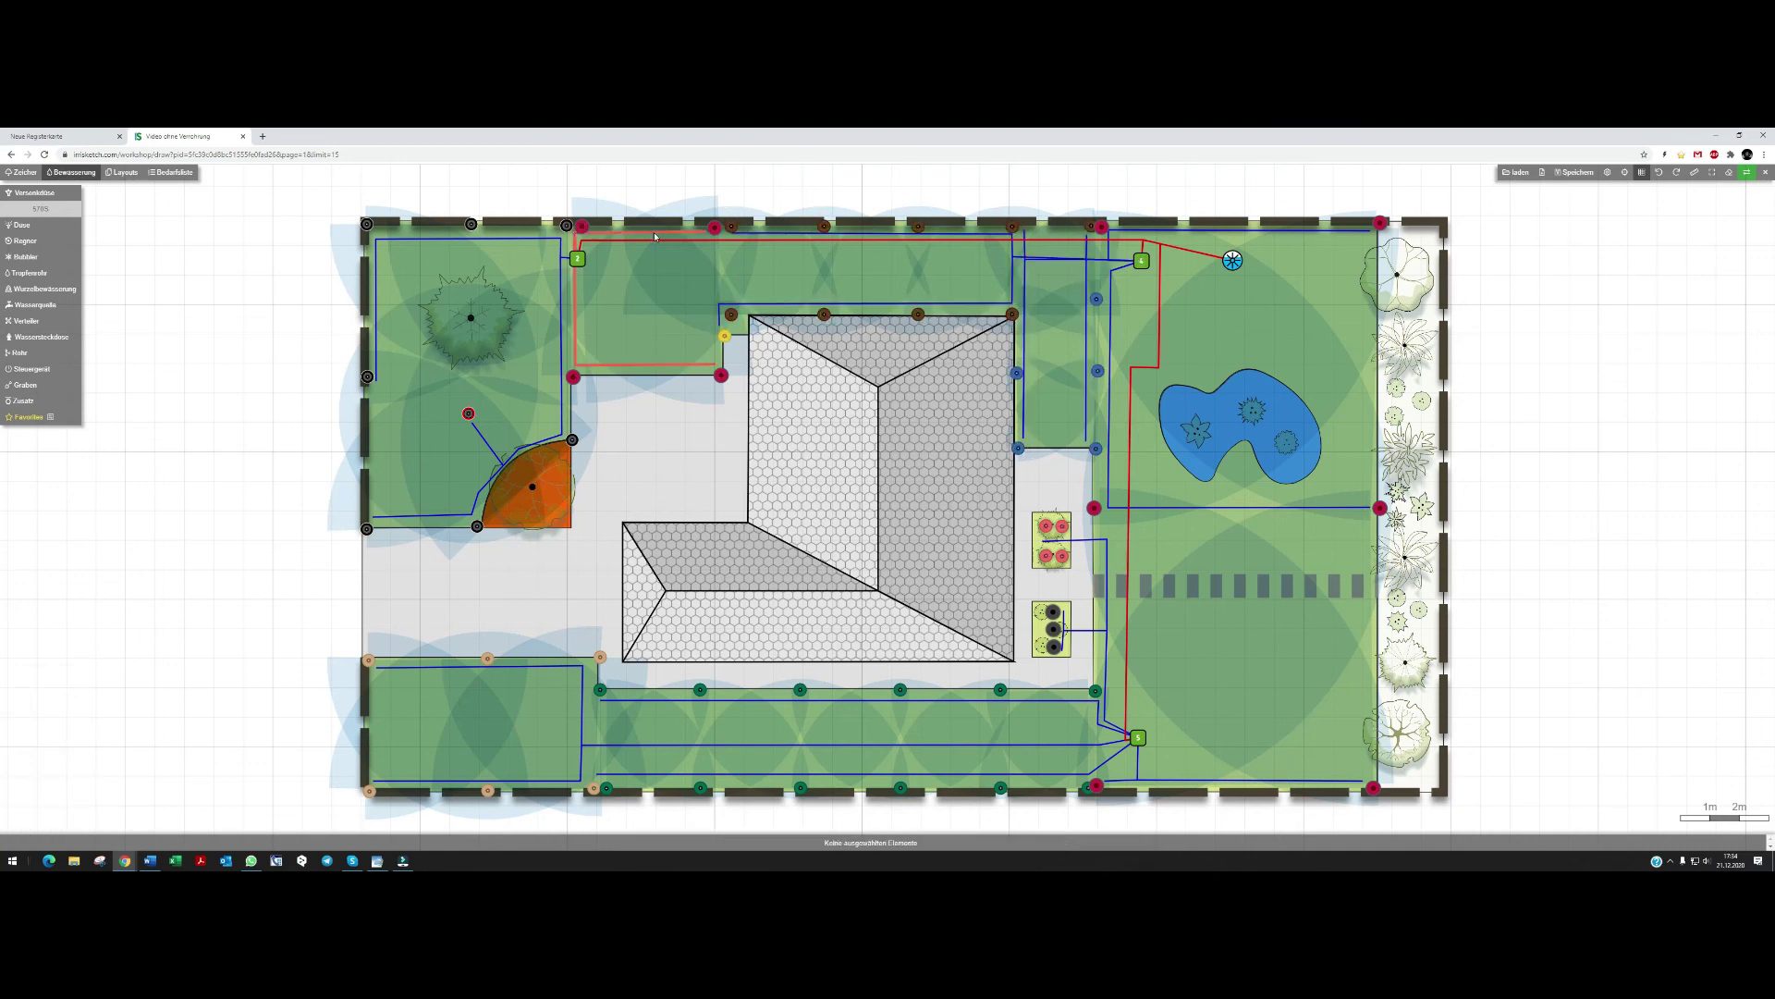
pyautogui.click(582, 227)
pyautogui.click(468, 413)
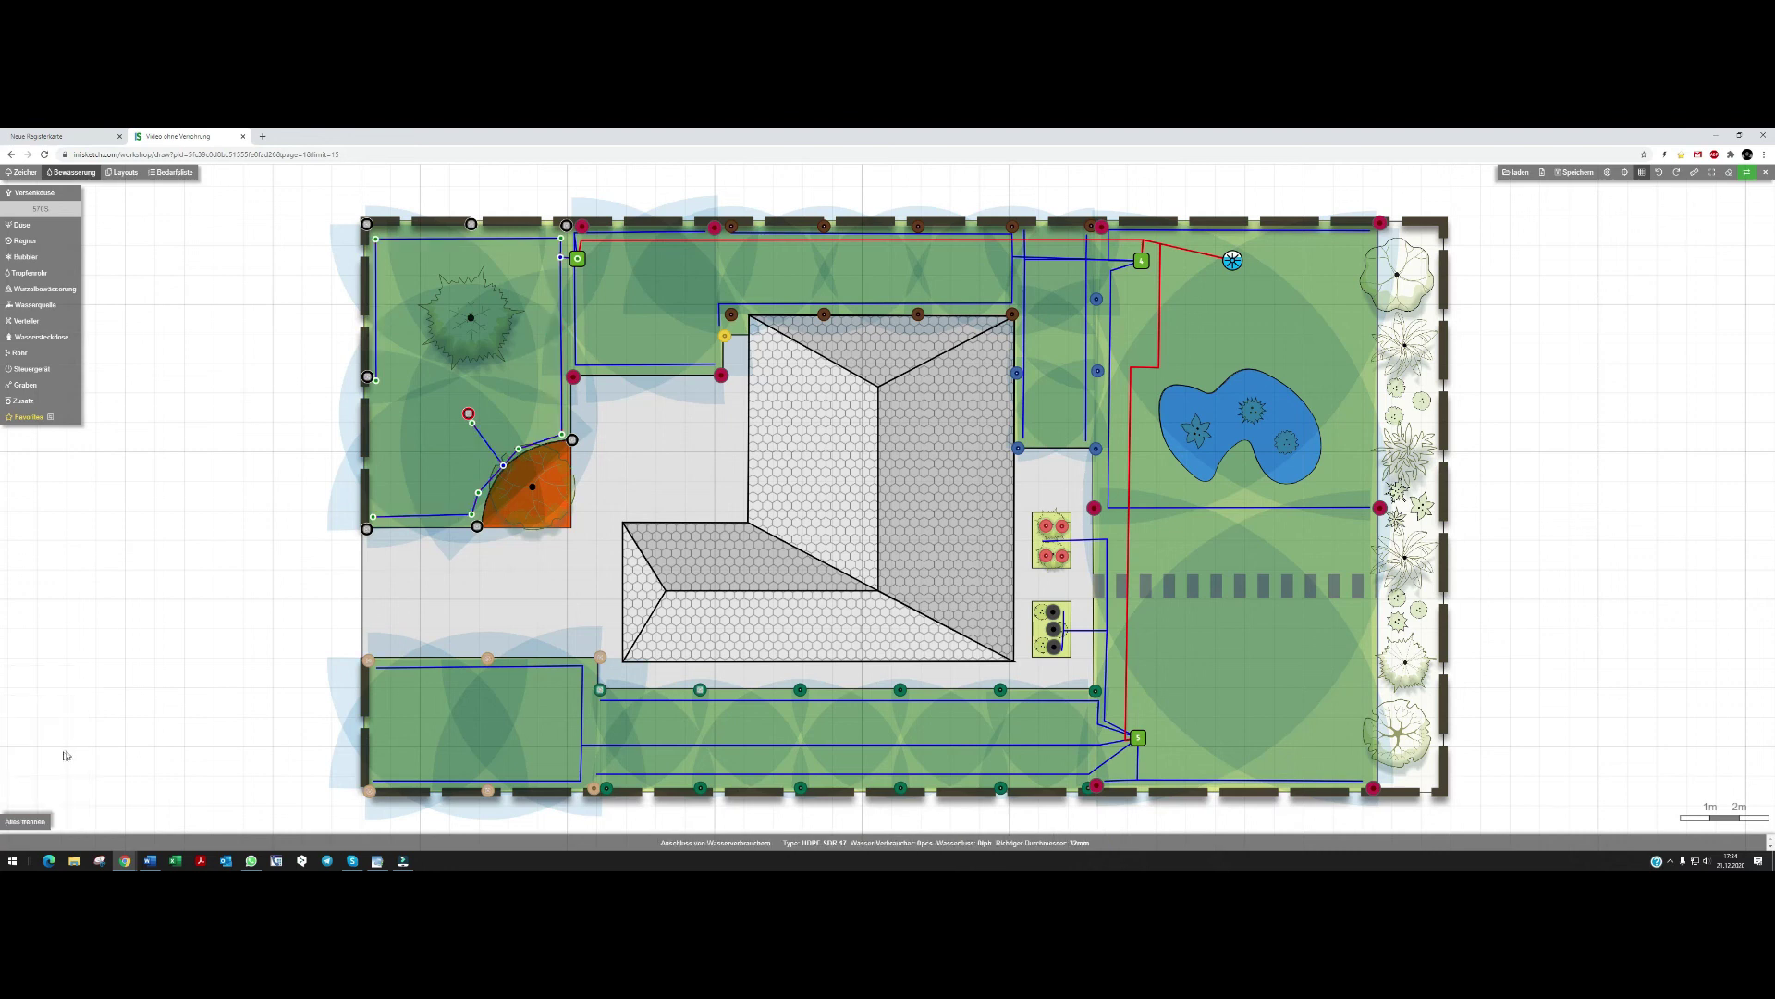
# Inspect the lower zones' pipes and sprinkler rows, then select valve box 5 to see its 5 connected zones
pyautogui.click(371, 668)
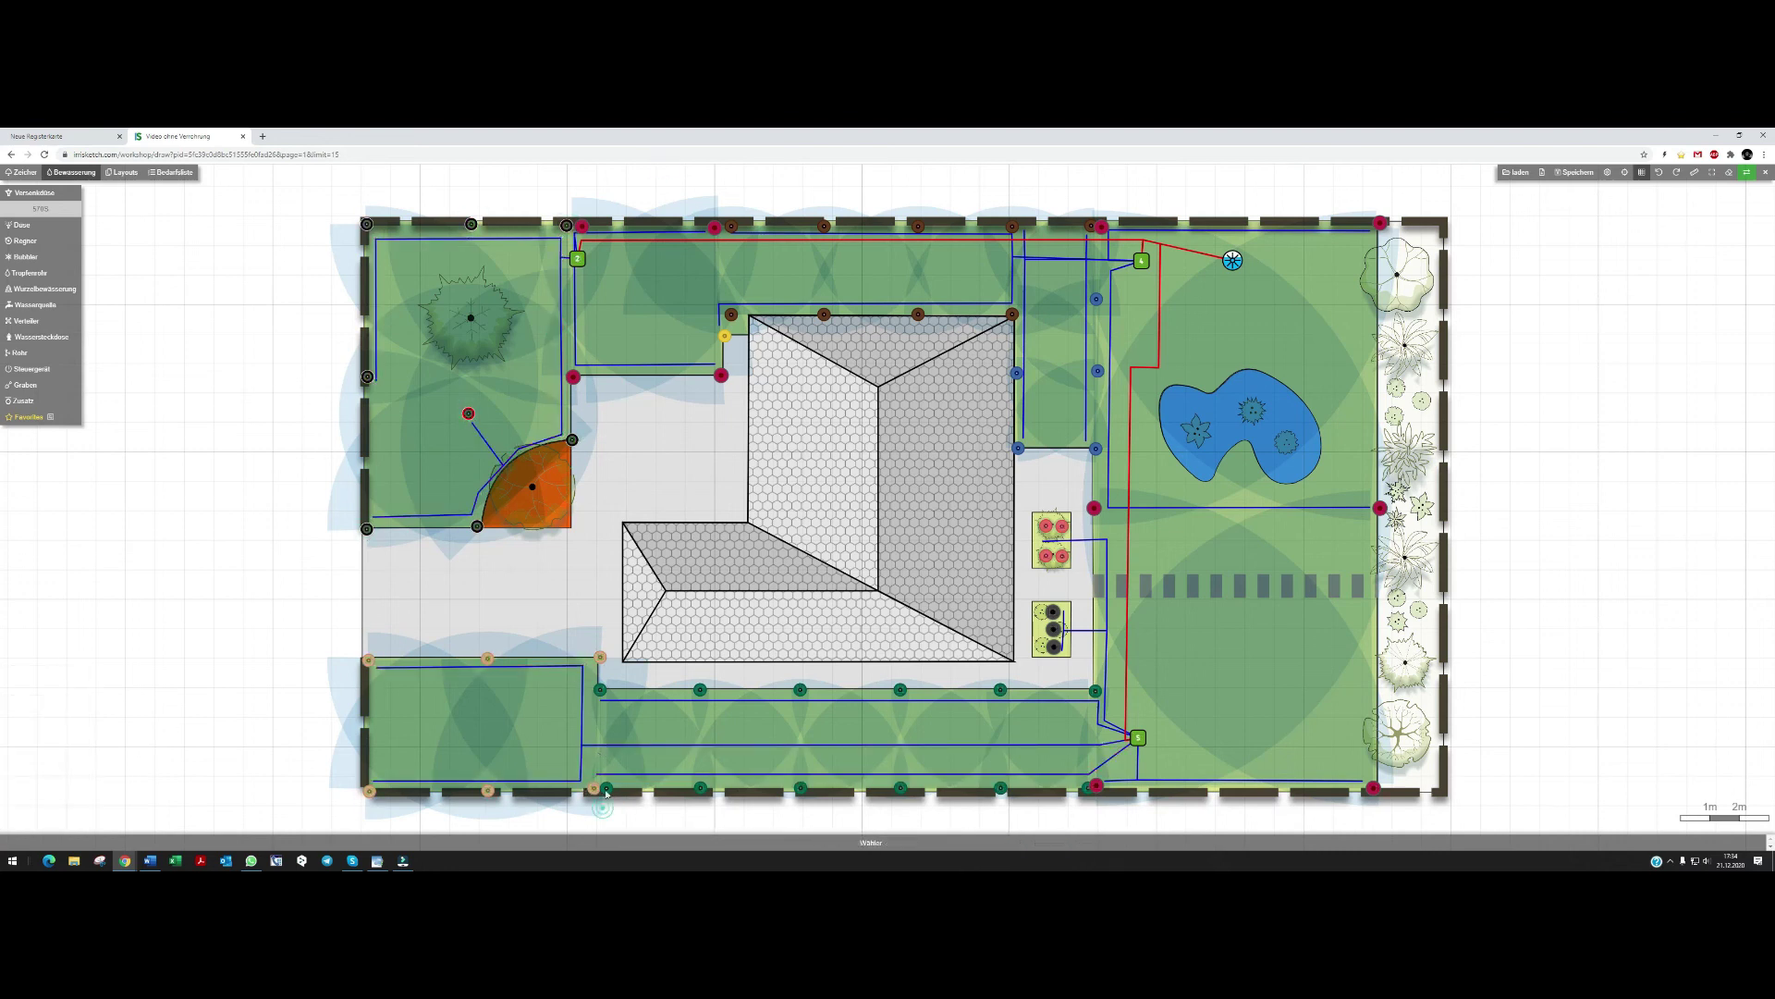
pyautogui.moveTo(602, 806); pyautogui.dragTo(1089, 791)
pyautogui.click(649, 782)
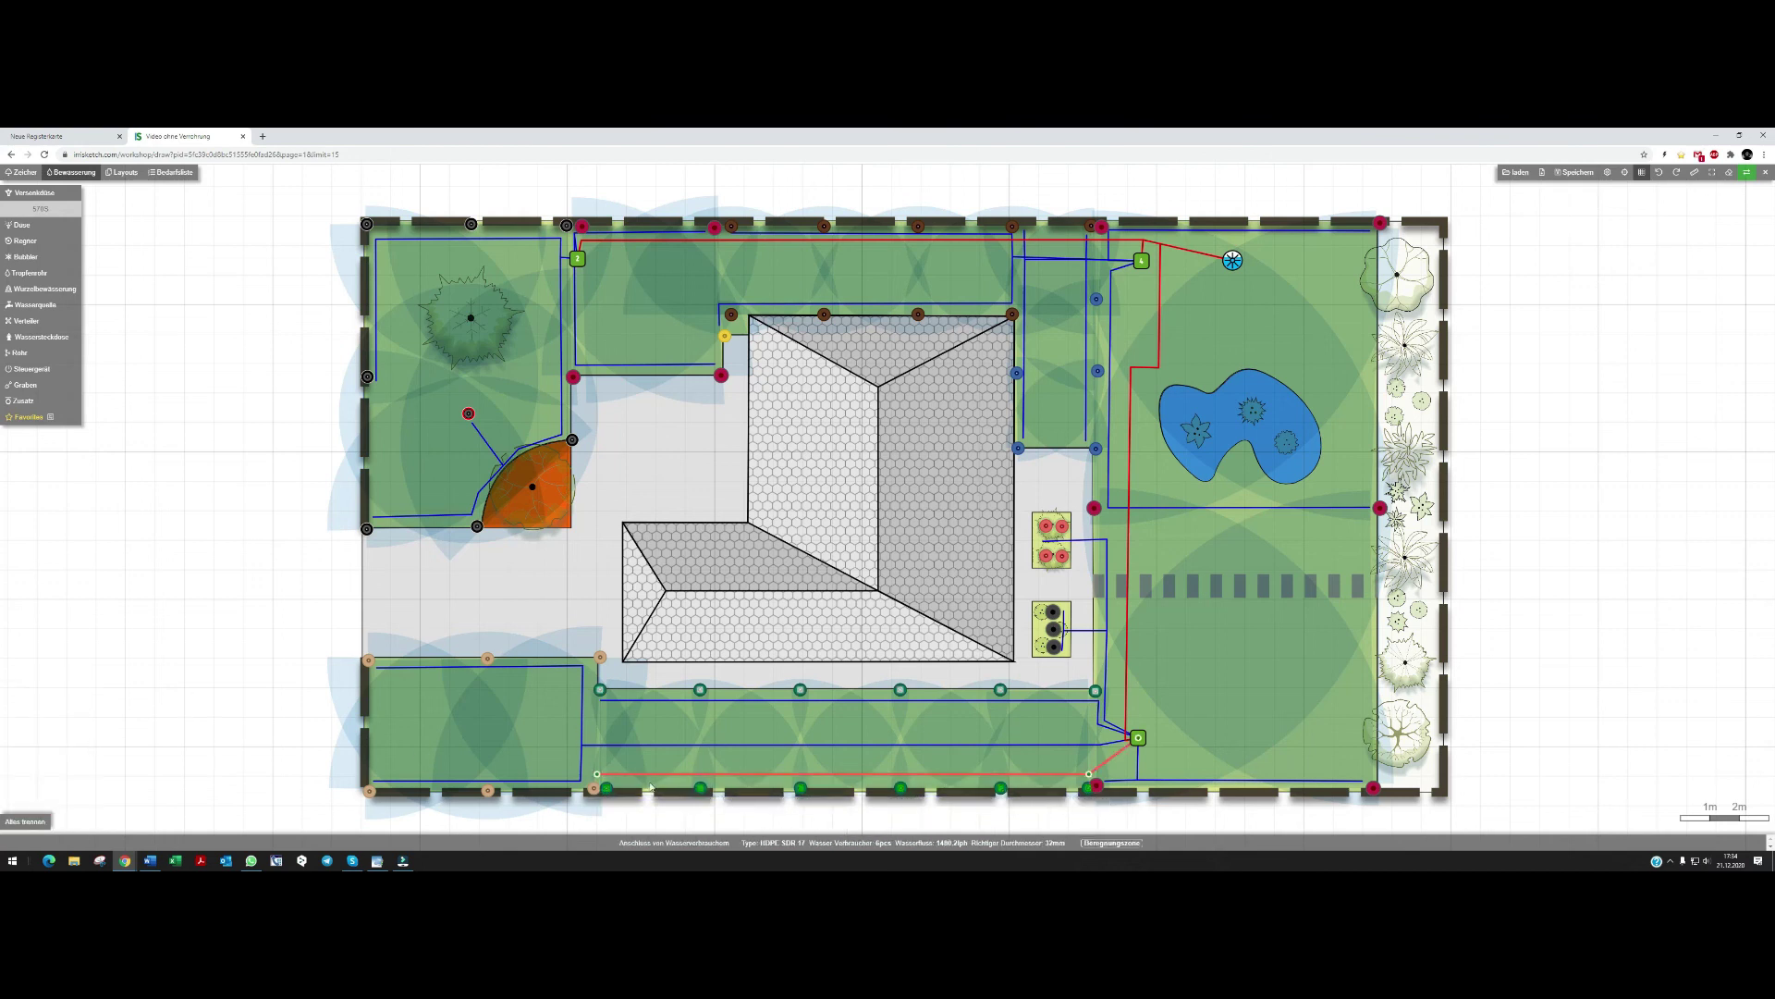
pyautogui.click(638, 709)
pyautogui.moveTo(597, 710); pyautogui.dragTo(1091, 673)
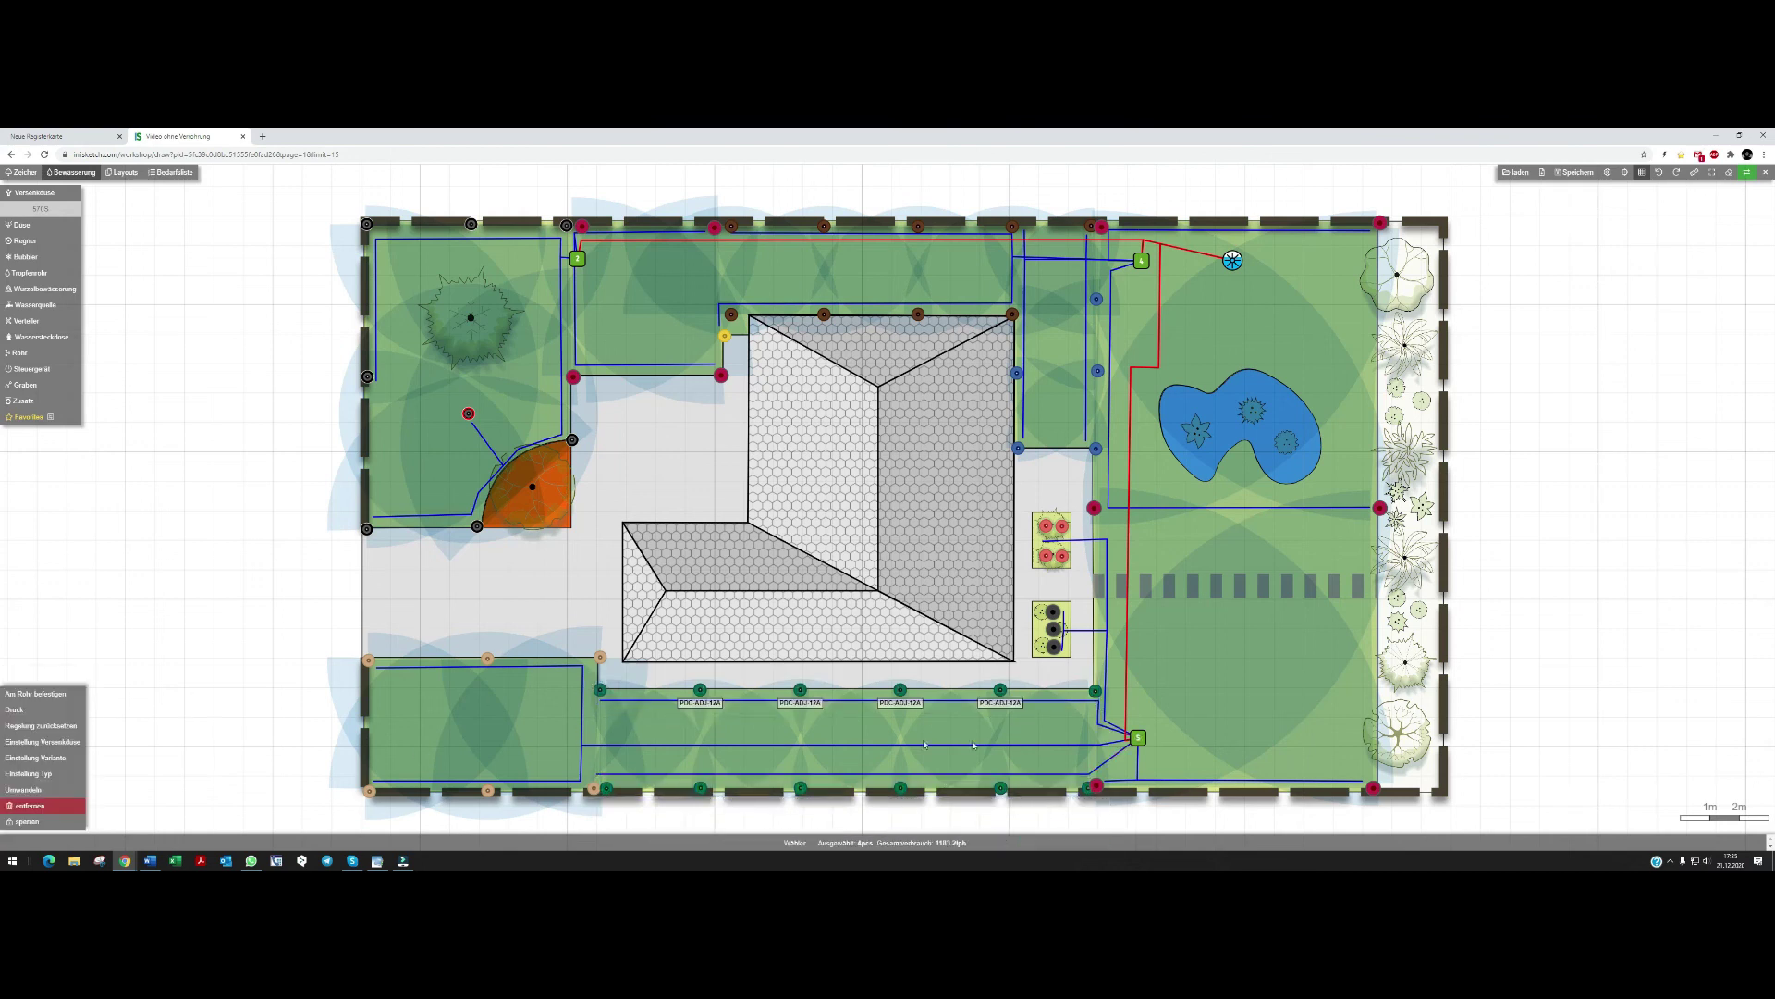
pyautogui.click(1075, 700)
pyautogui.click(1045, 535)
pyautogui.click(1215, 654)
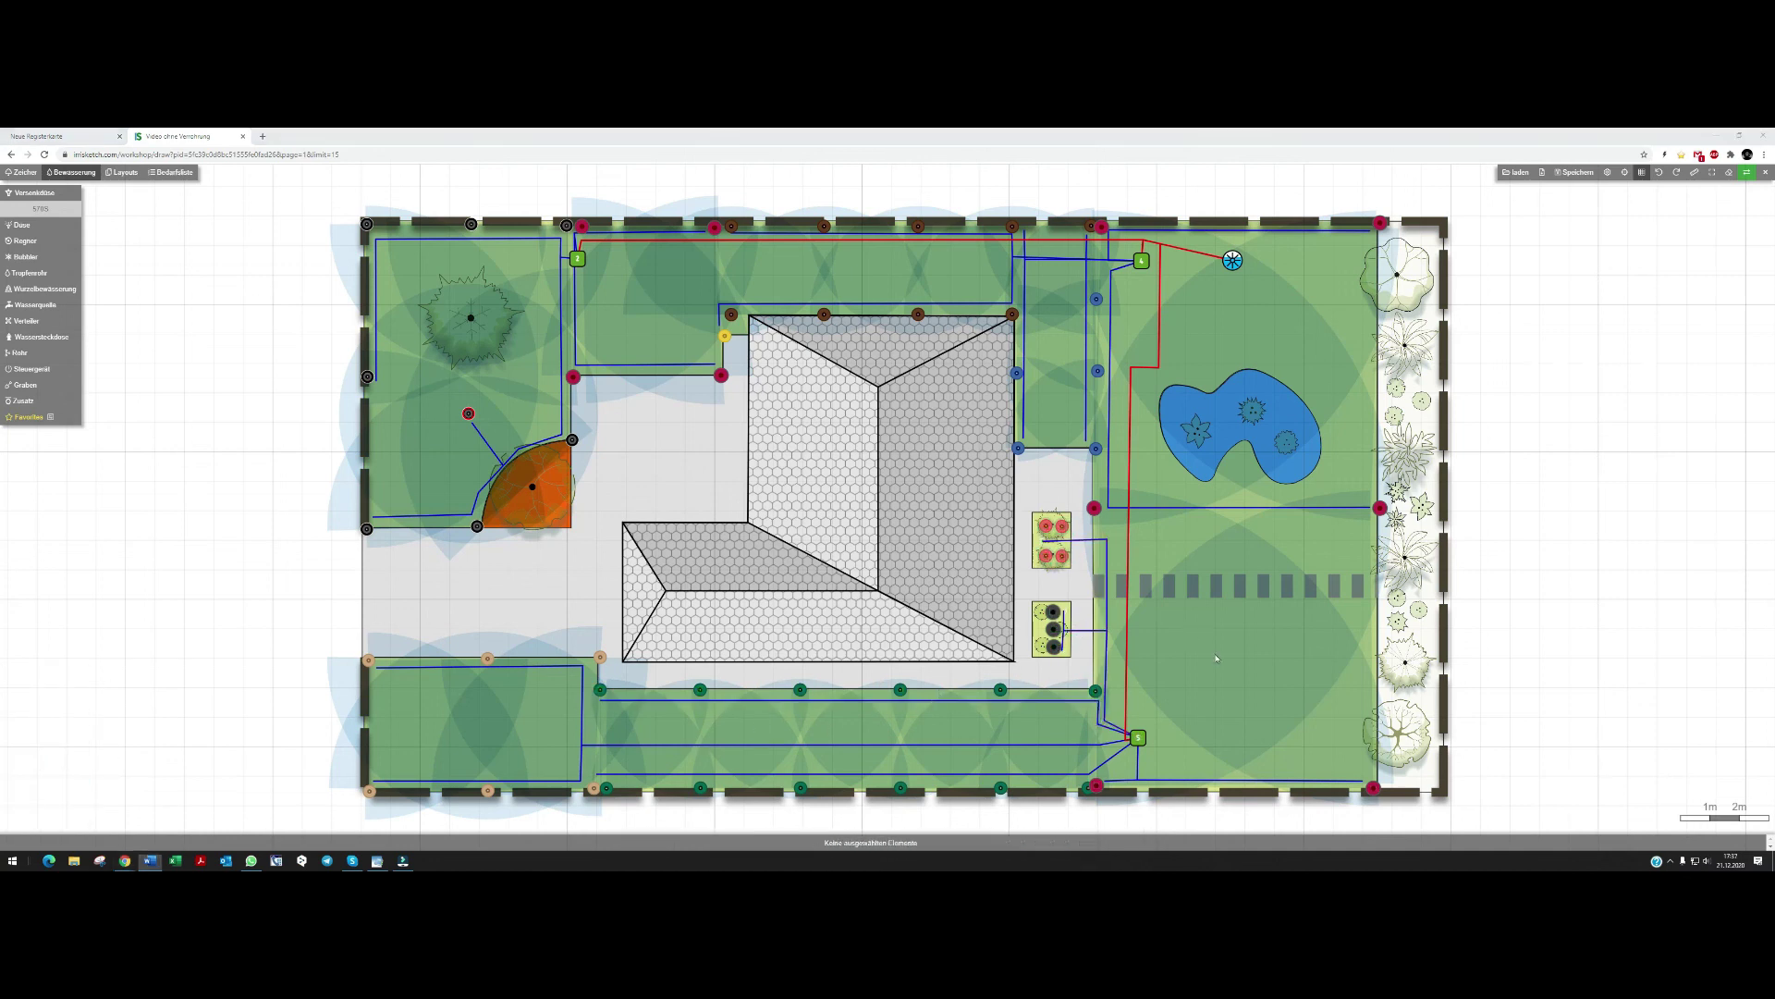
pyautogui.click(1141, 737)
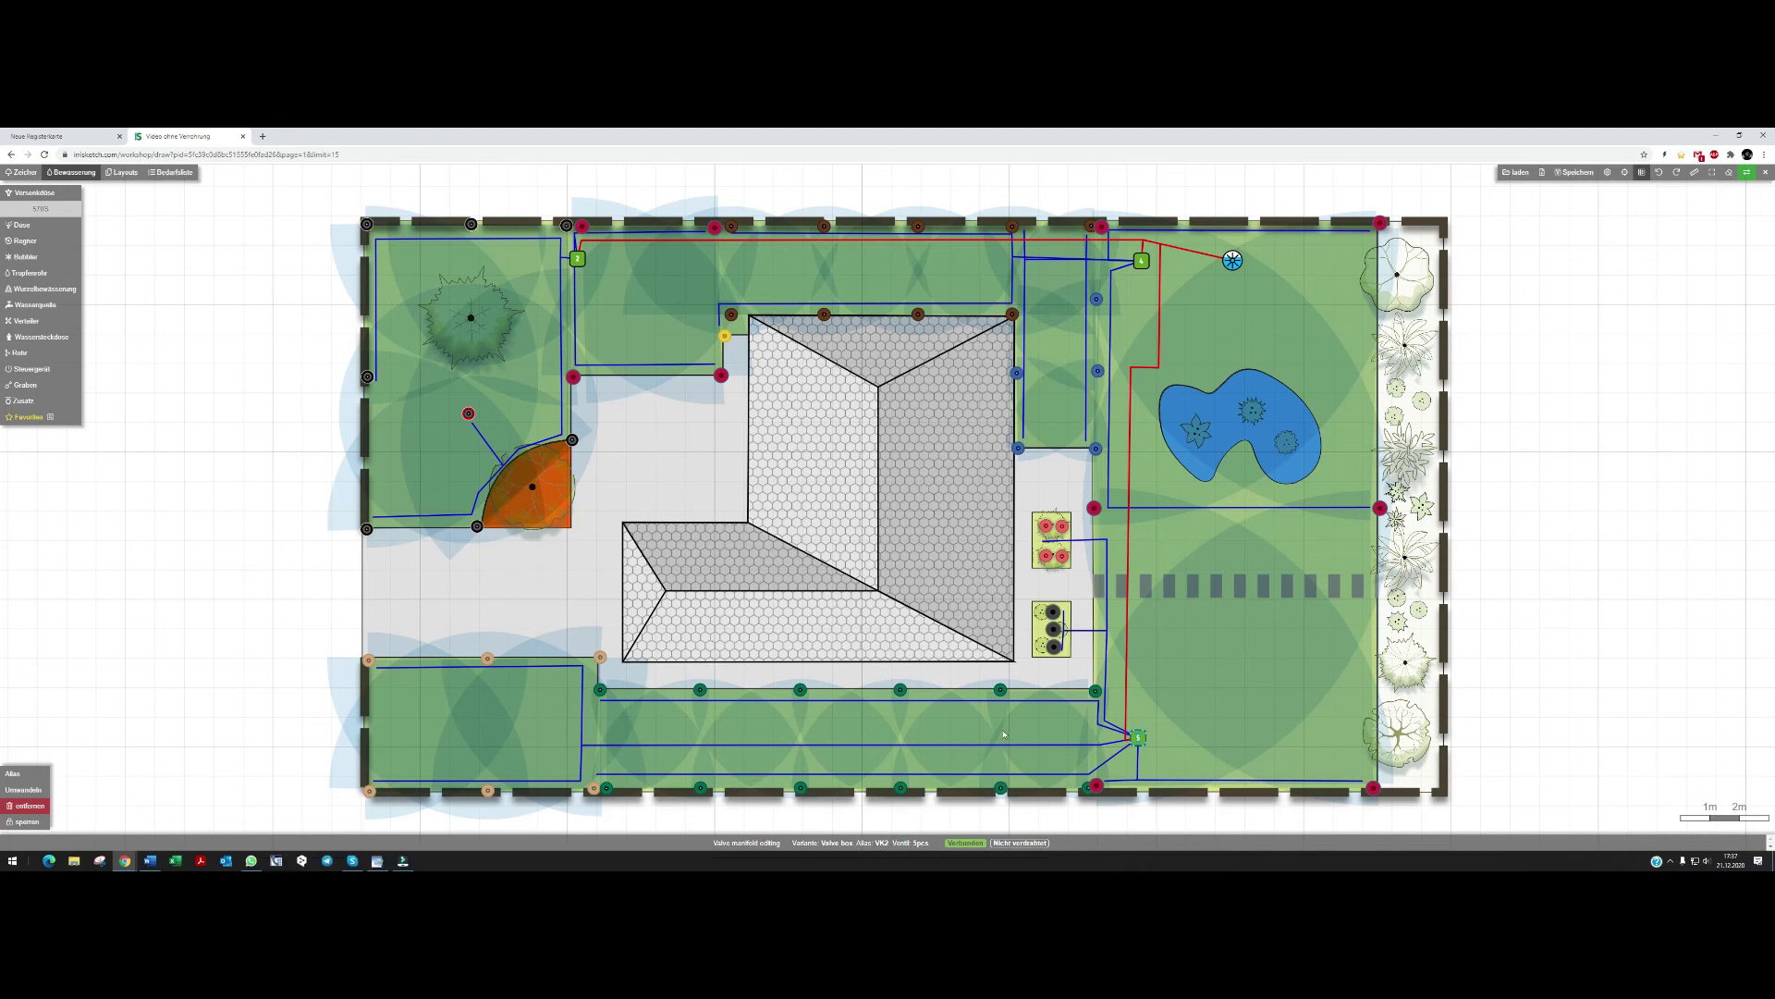
pyautogui.click(1065, 745)
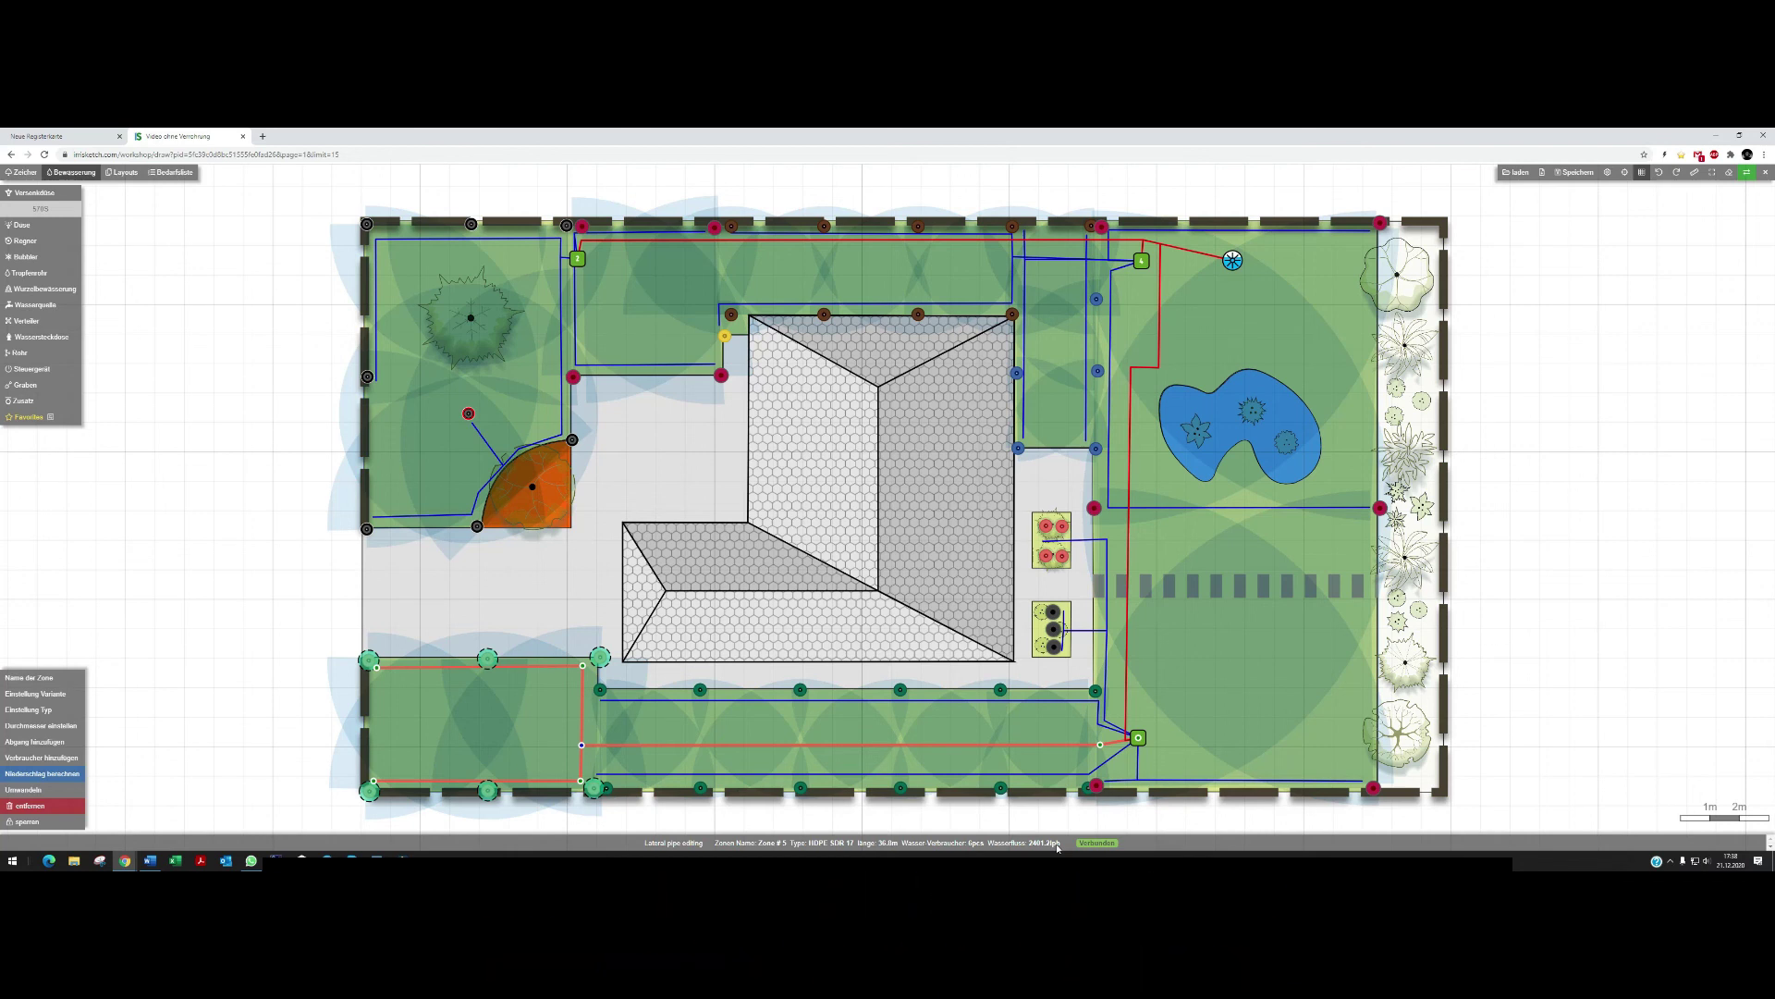
pyautogui.click(1171, 566)
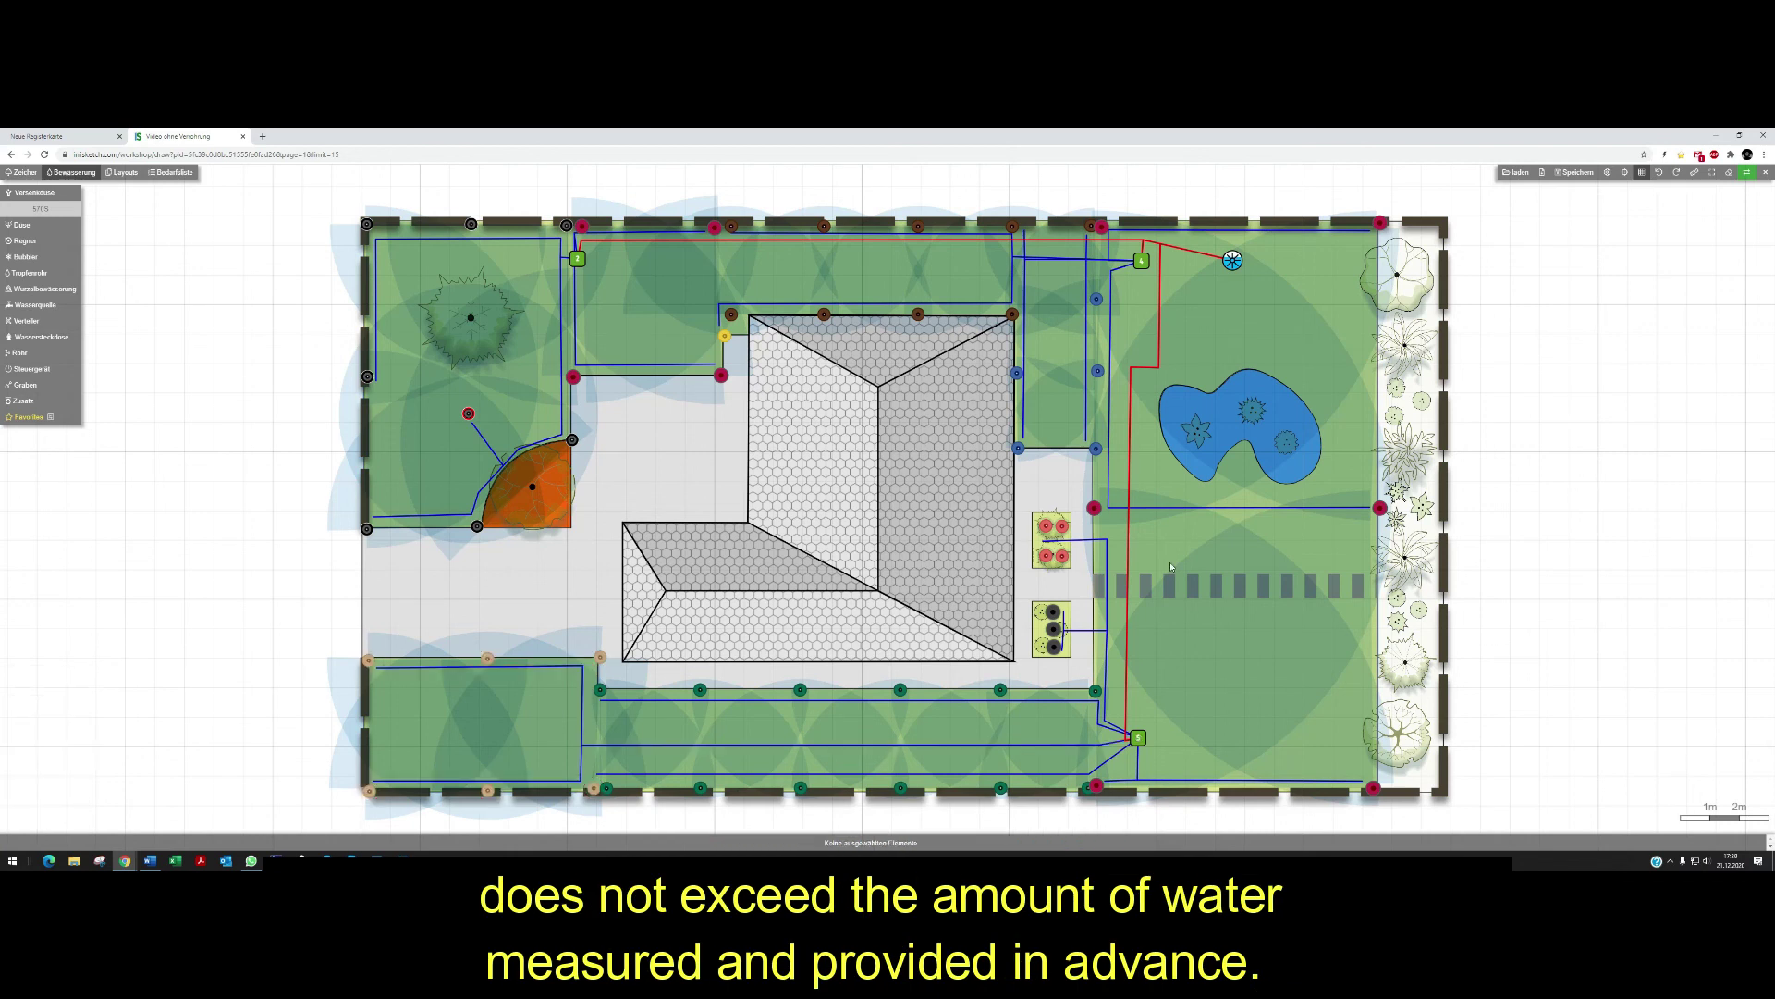